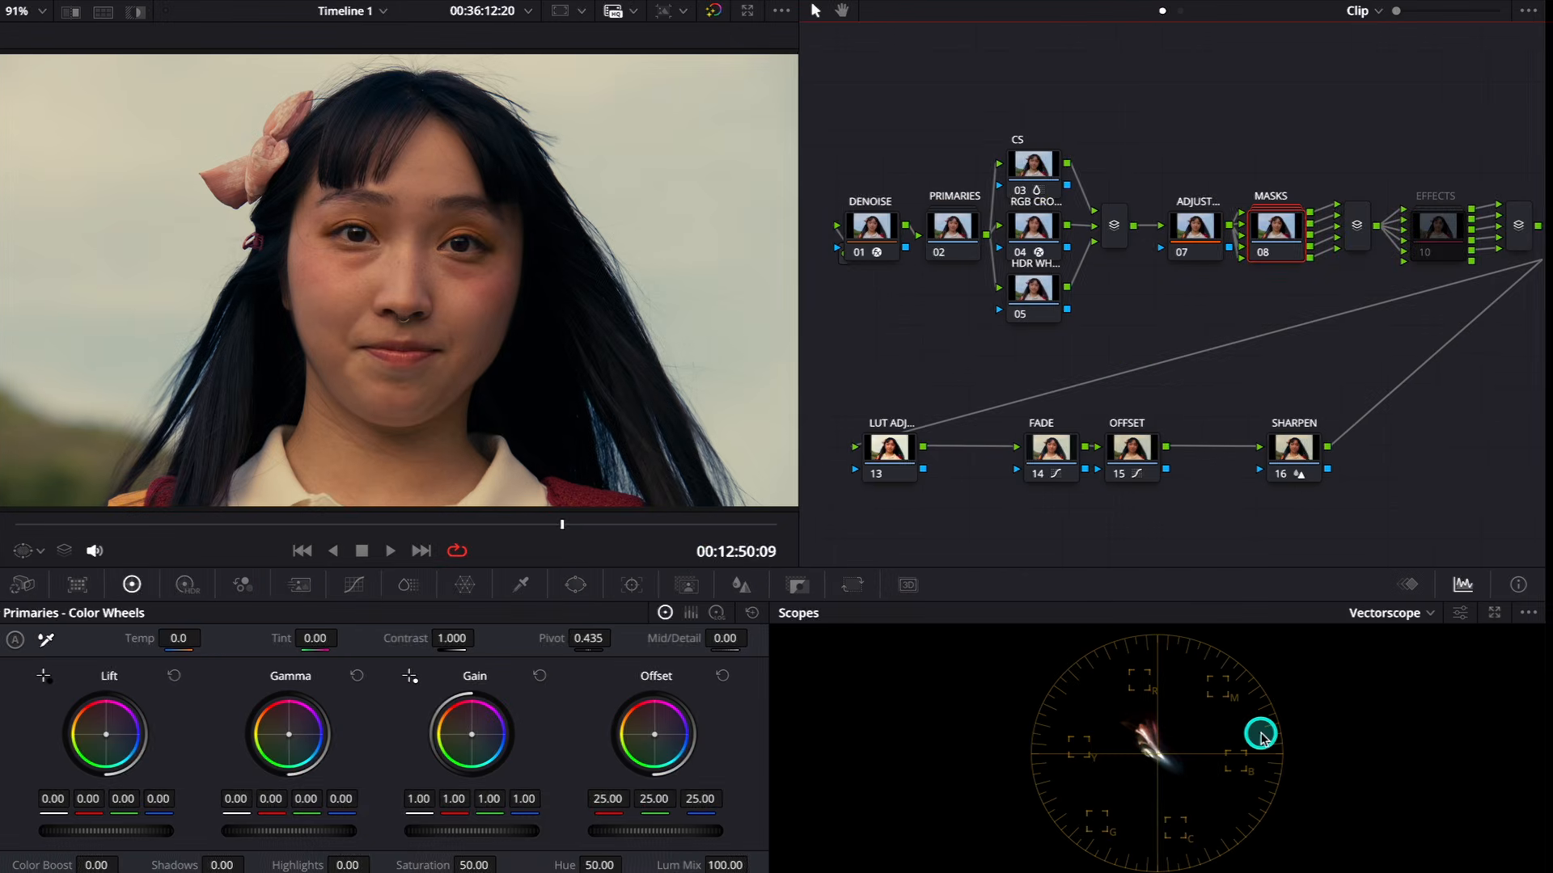
- Display the Vectorscope with 2x Zoom and the Skin Tone Indicator enabled, and brighten the trace and the graticule
click(1438, 614)
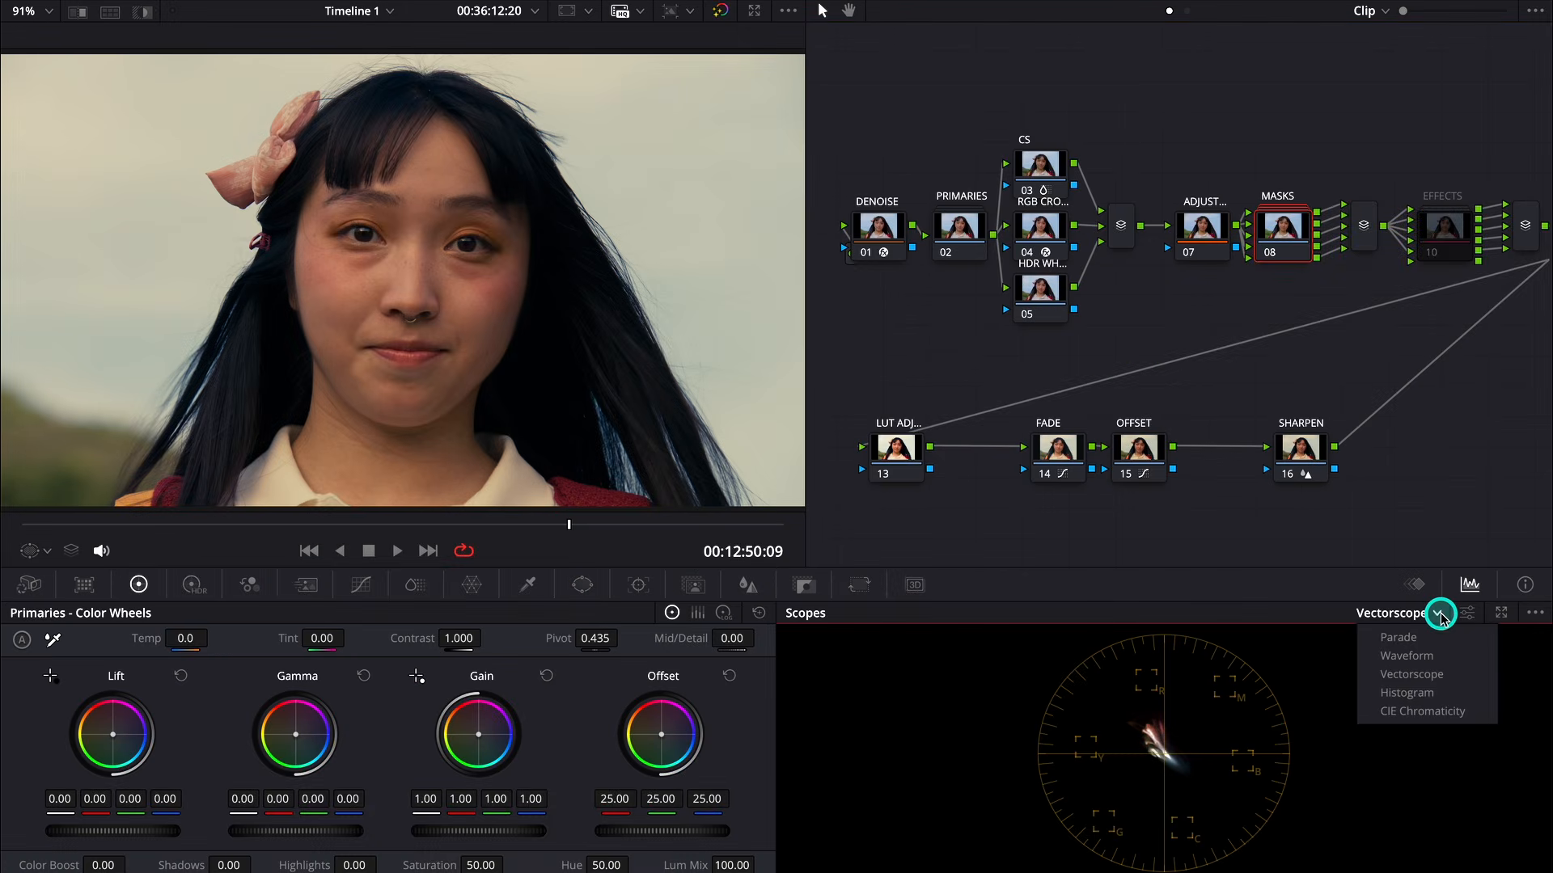
click(1431, 673)
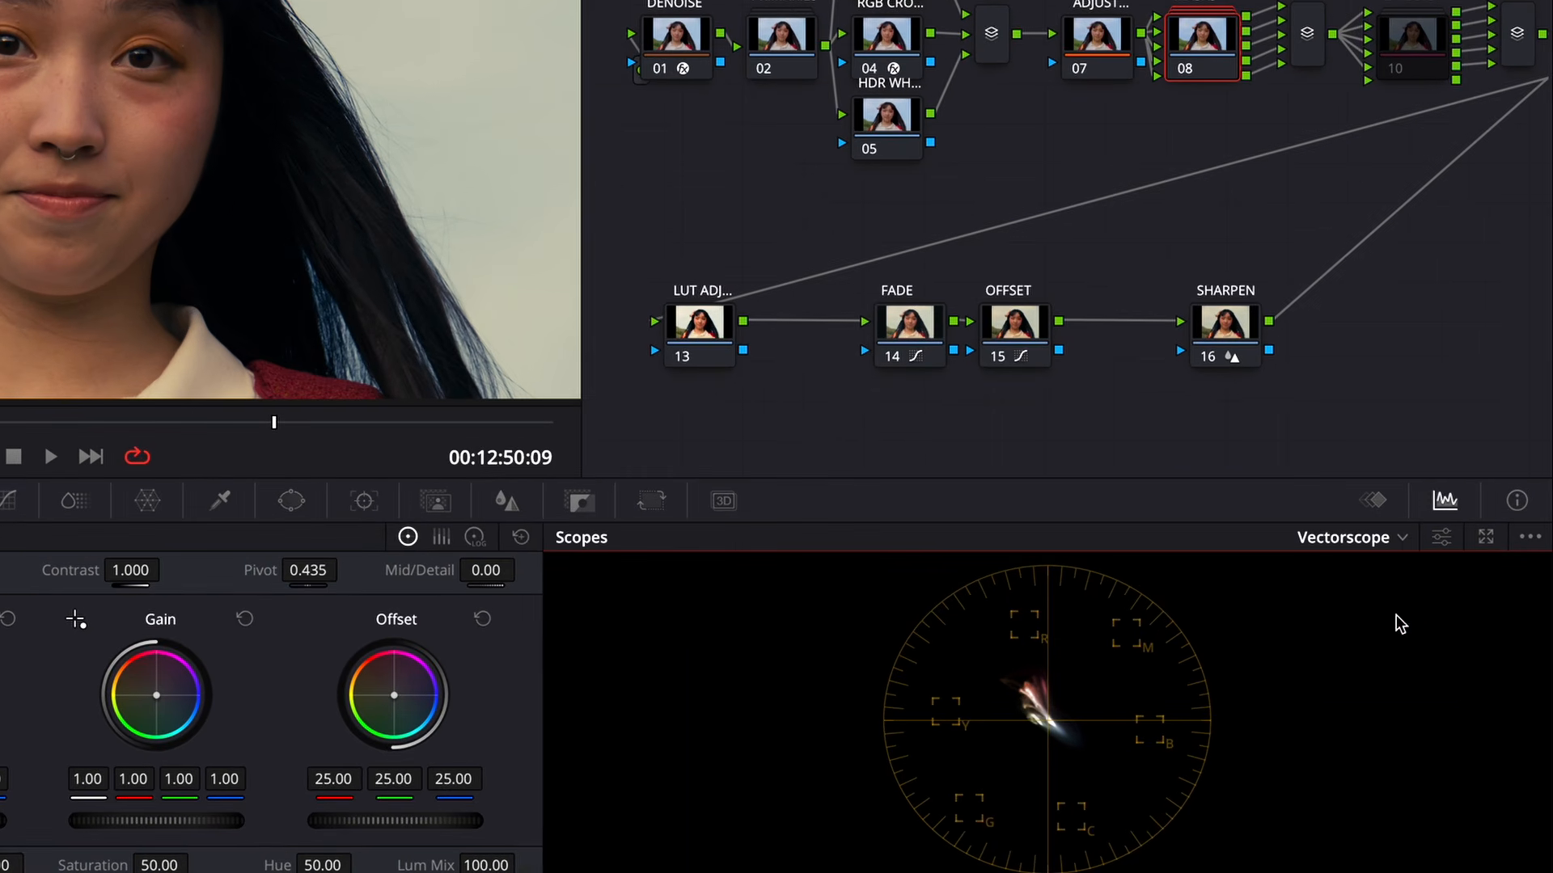
click(1446, 546)
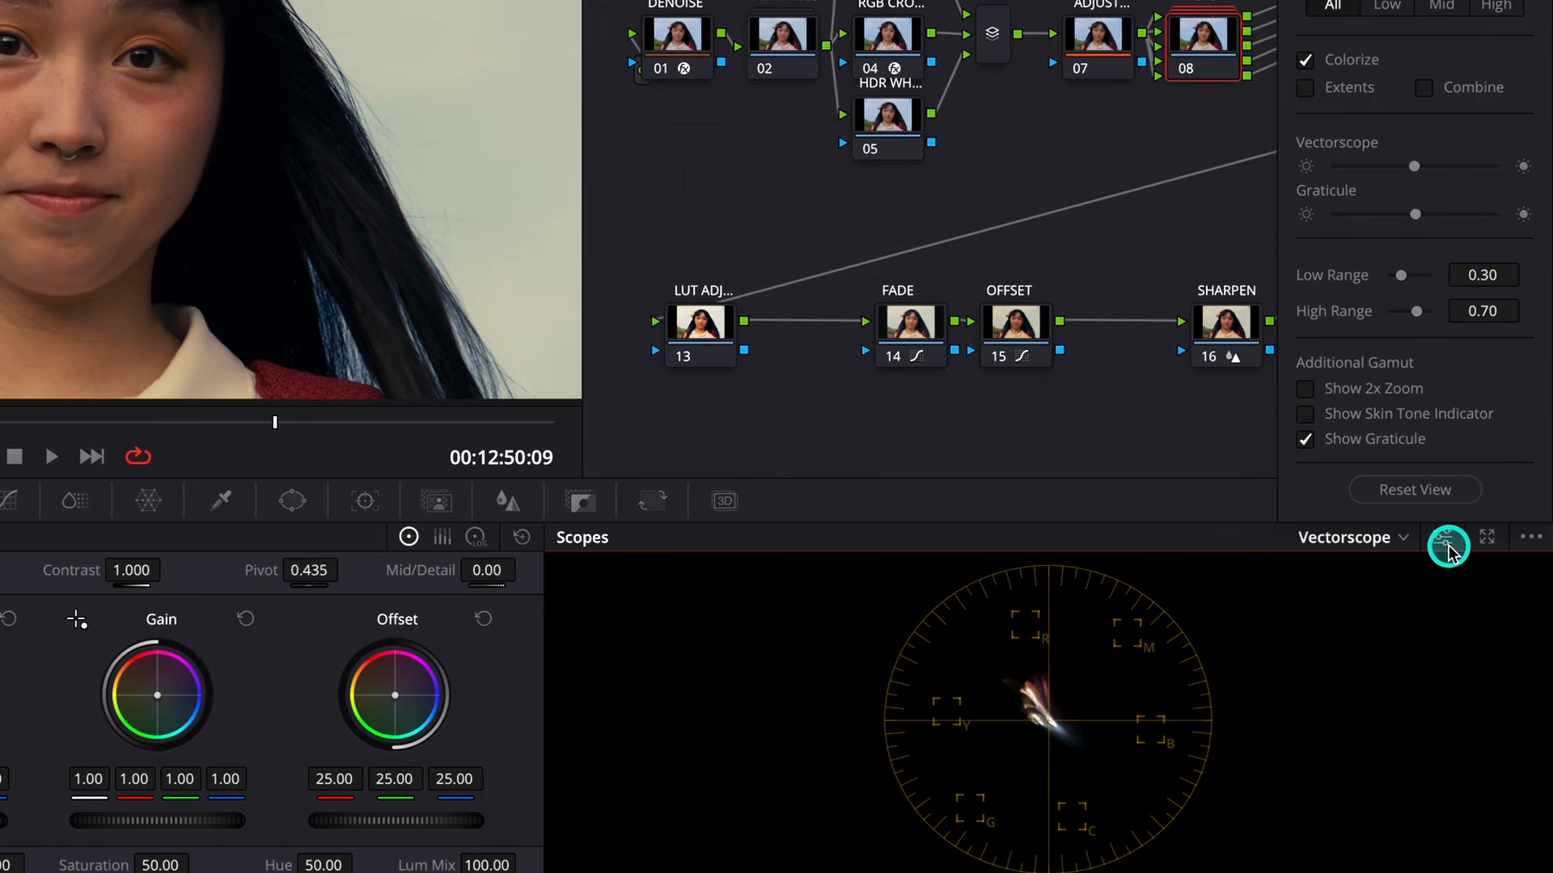
click(1320, 421)
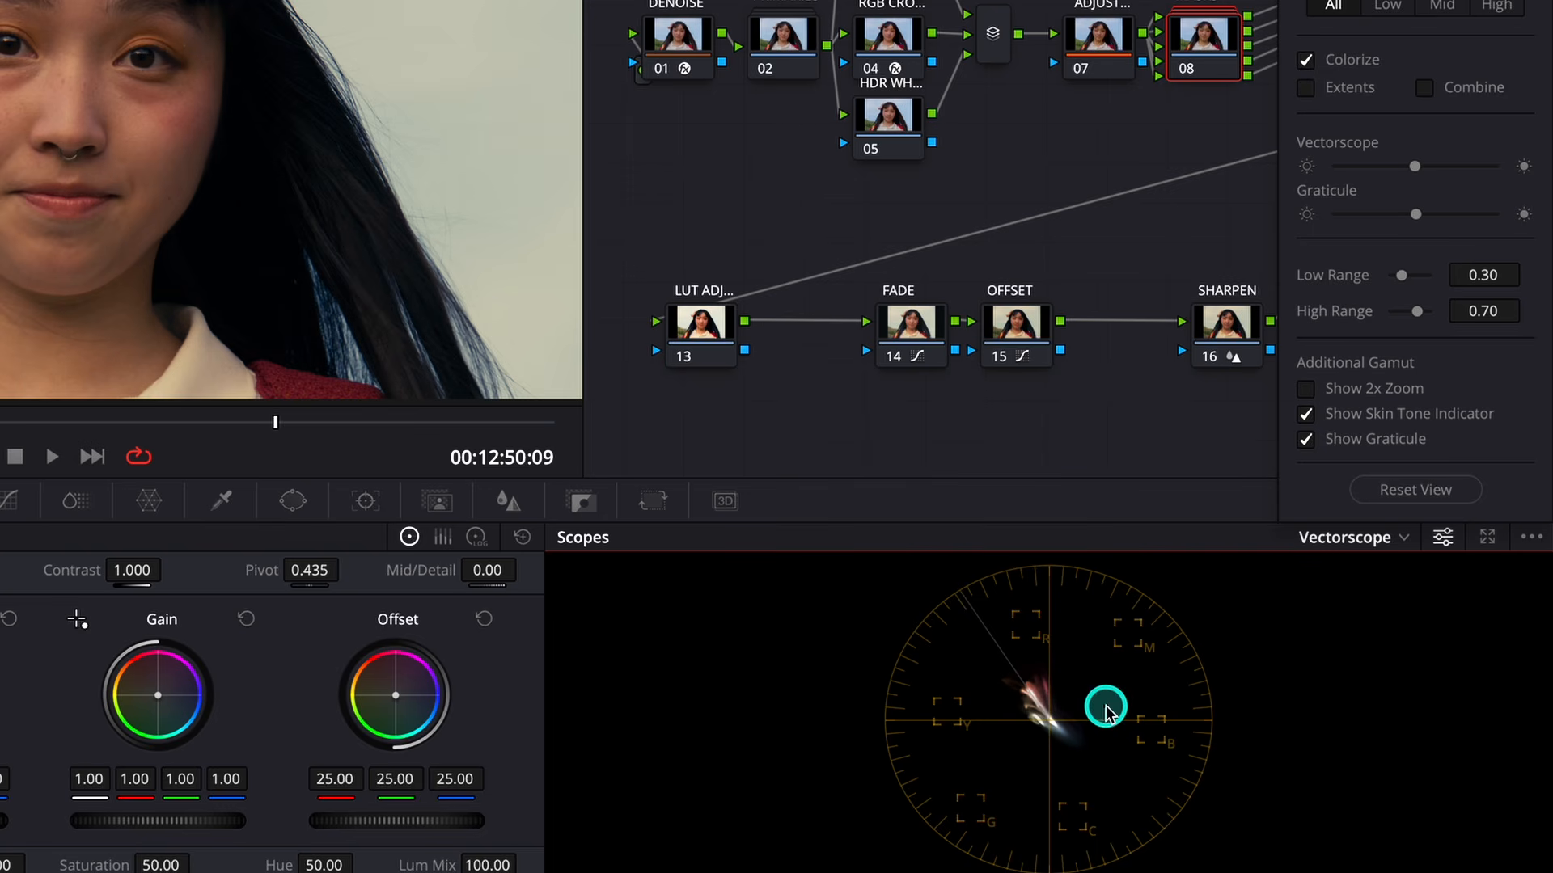
click(1306, 390)
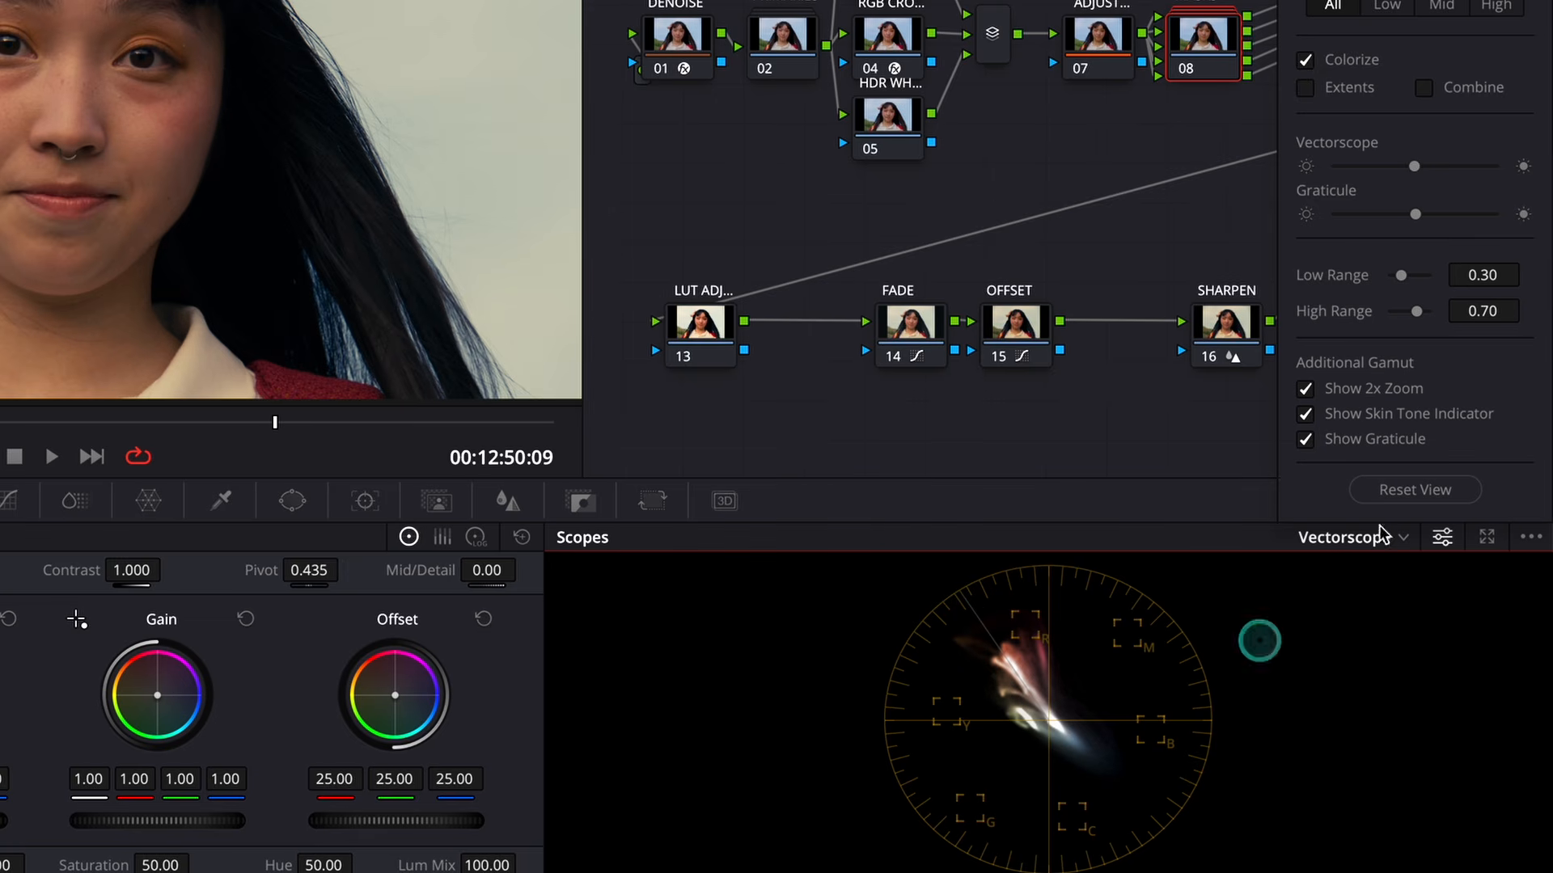
mouse_move(1415, 170)
mouse_down()
mouse_move(1386, 165)
mouse_move(1423, 183)
mouse_move(1407, 215)
mouse_move(1359, 211)
mouse_move(1478, 220)
mouse_up()
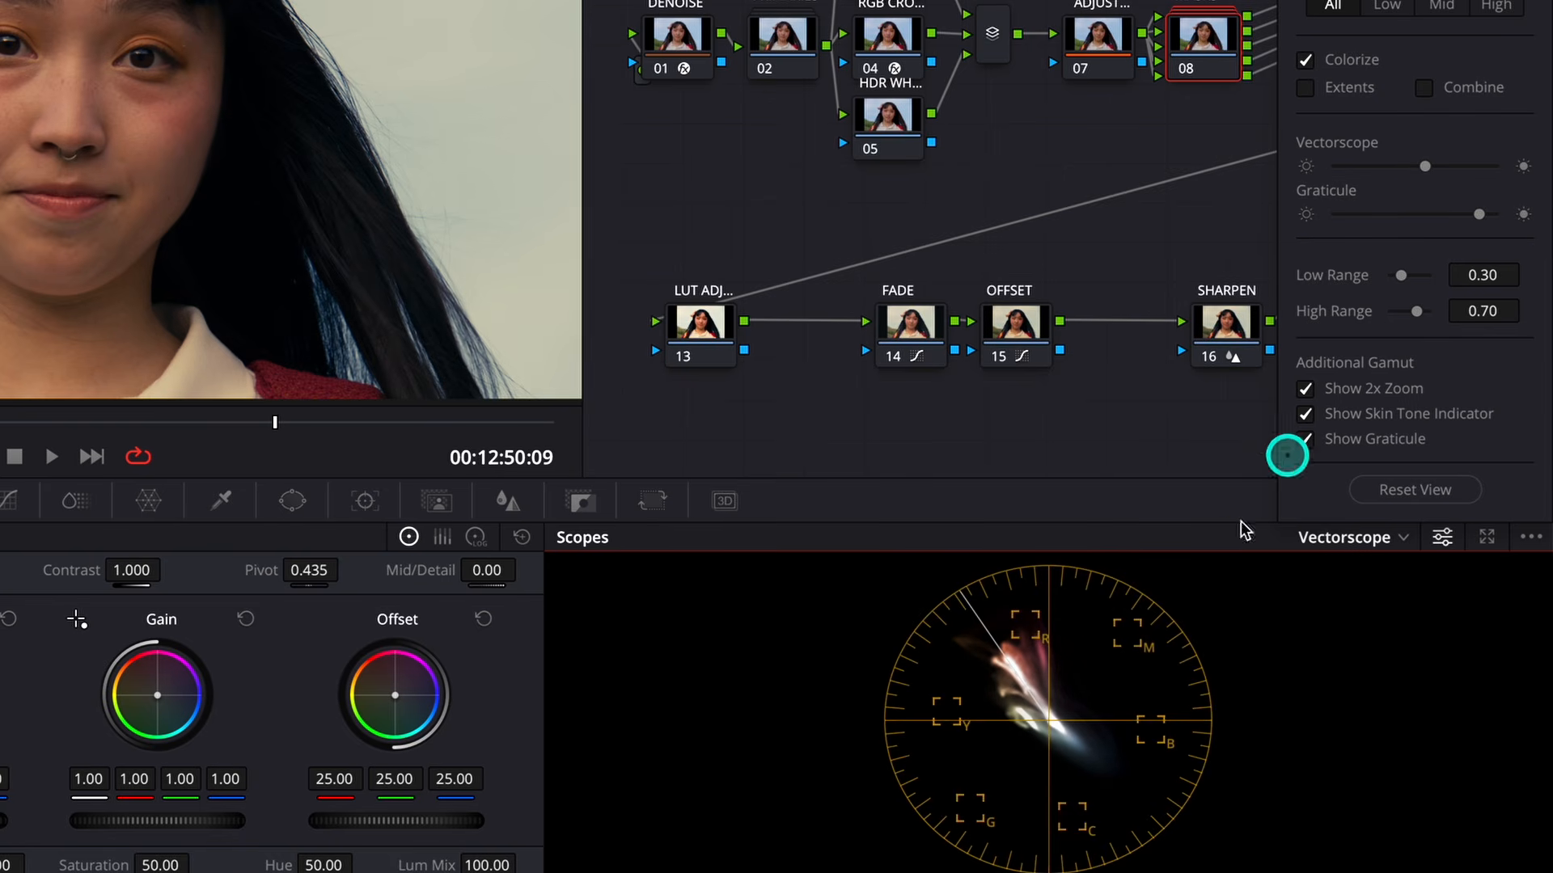
click(1131, 687)
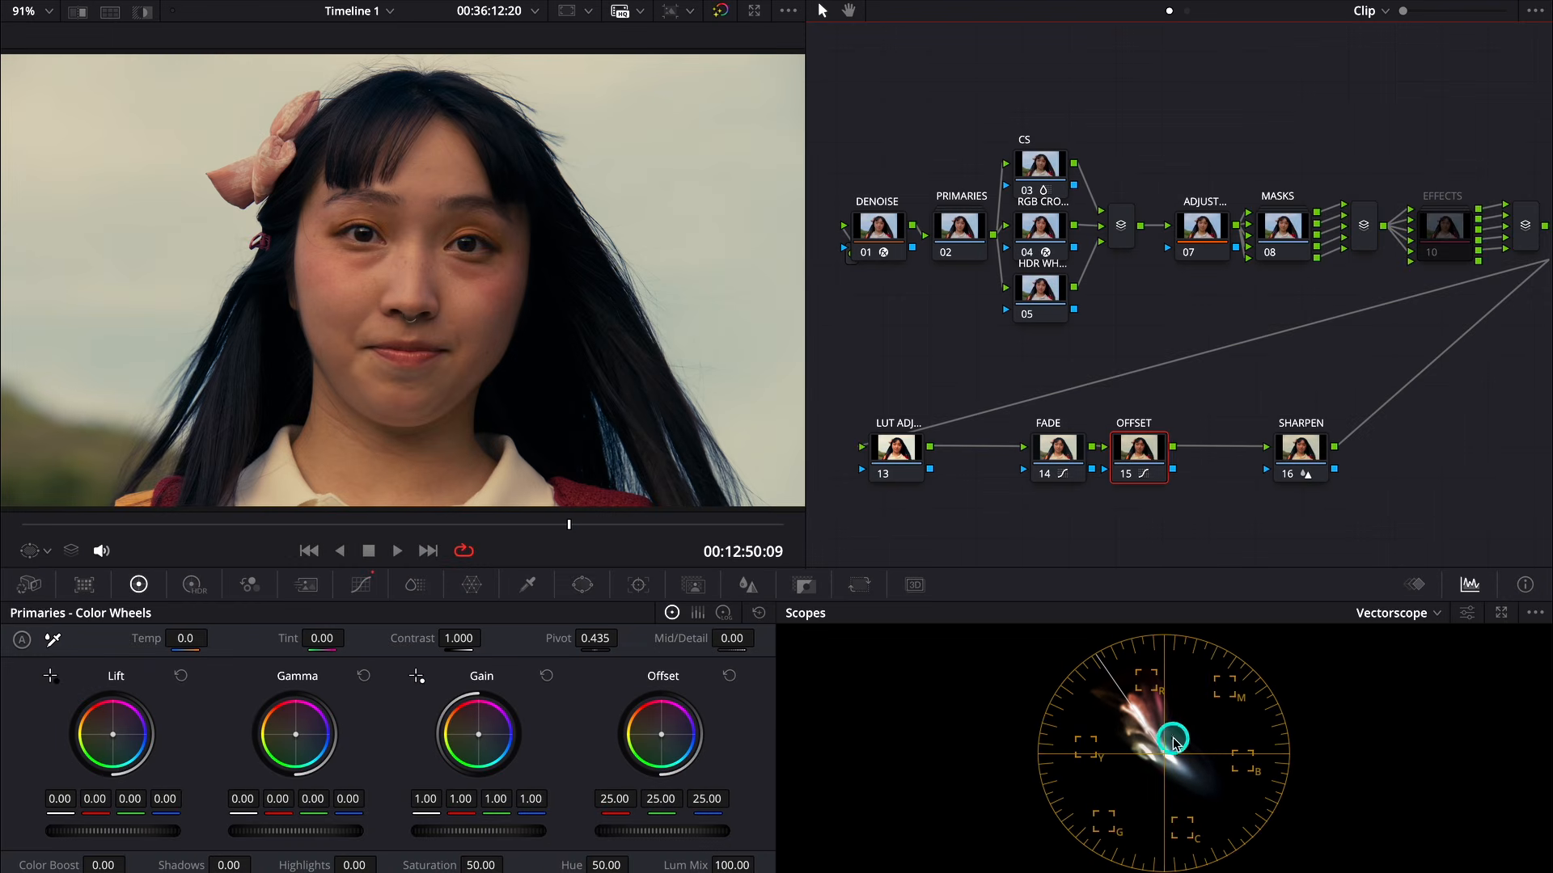
- Add a serial node after the OFFSET node and place it just above the gap between OFFSET and SHARPEN
click(1040, 344)
key(alt+s)
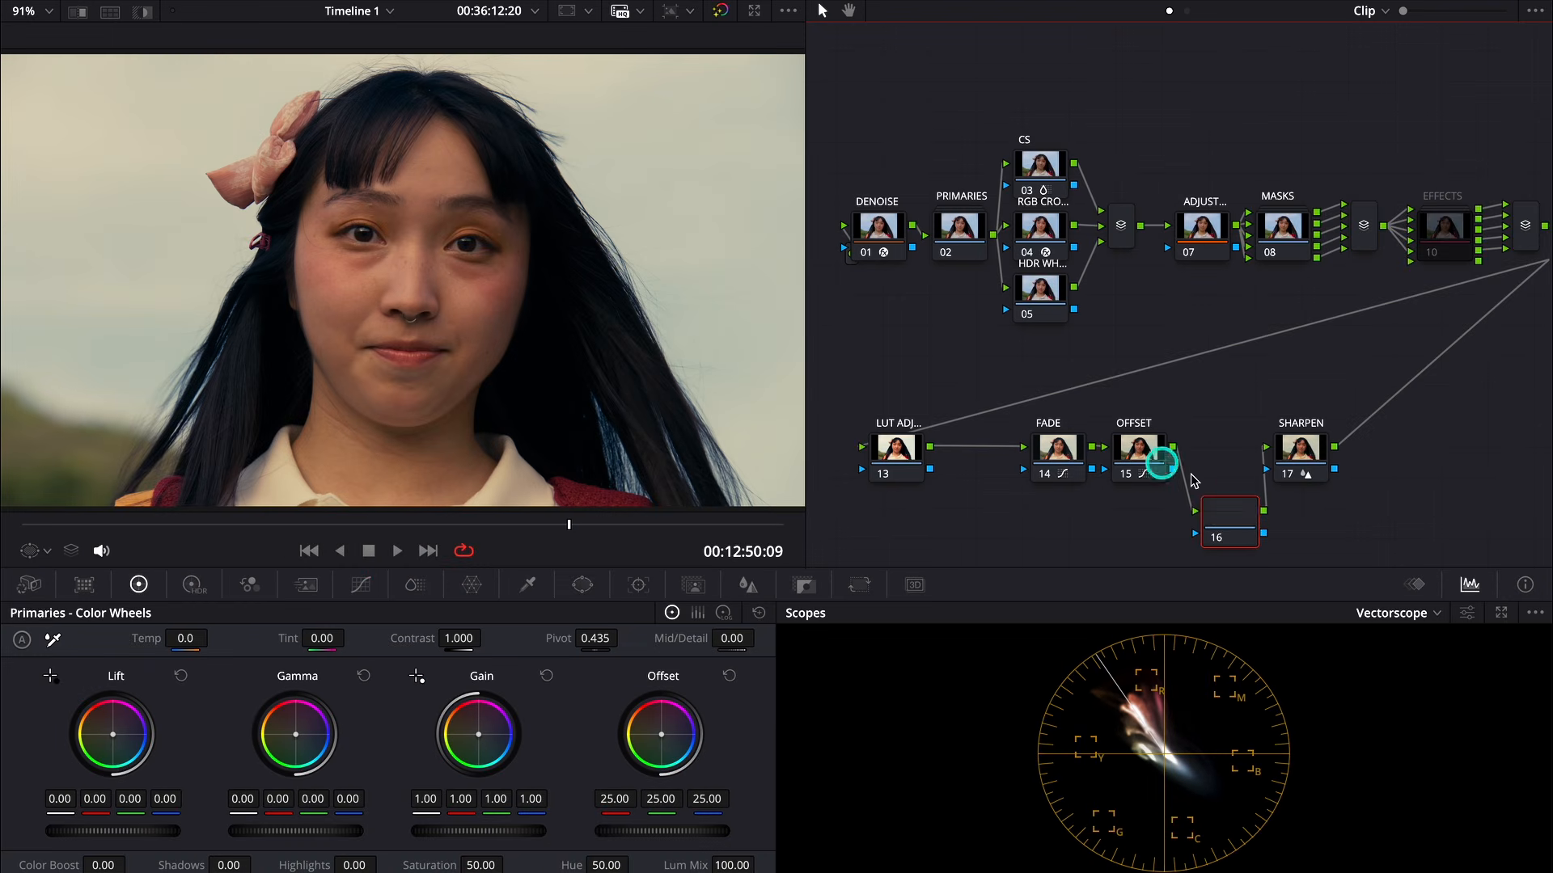
drag(1230, 512, 1227, 409)
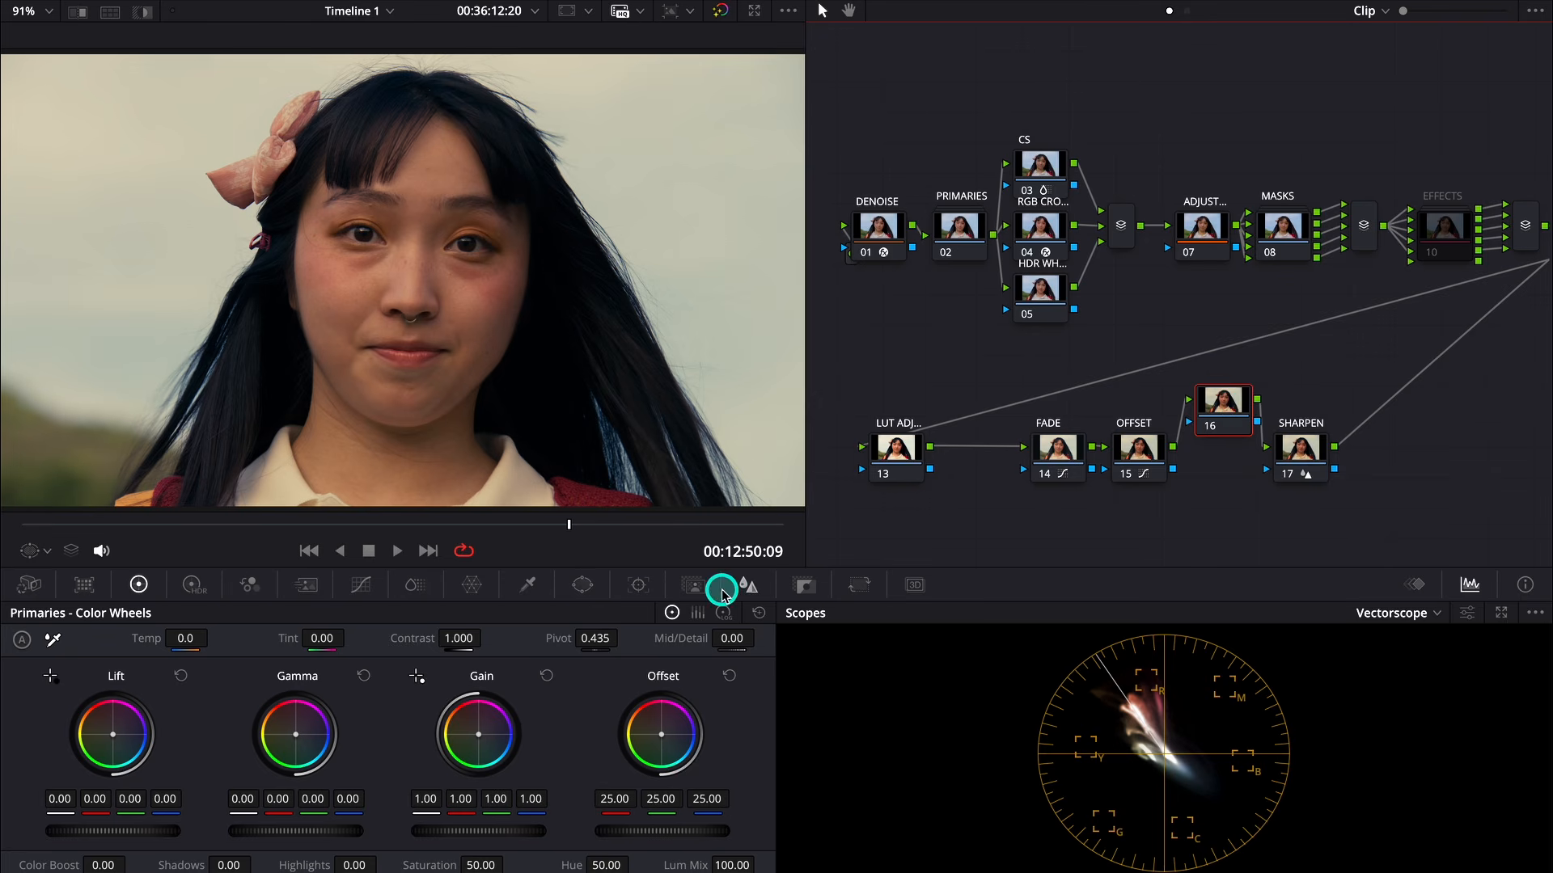
- Add a small circular window to the new node and place it on the woman's cheek beside her nose
click(581, 584)
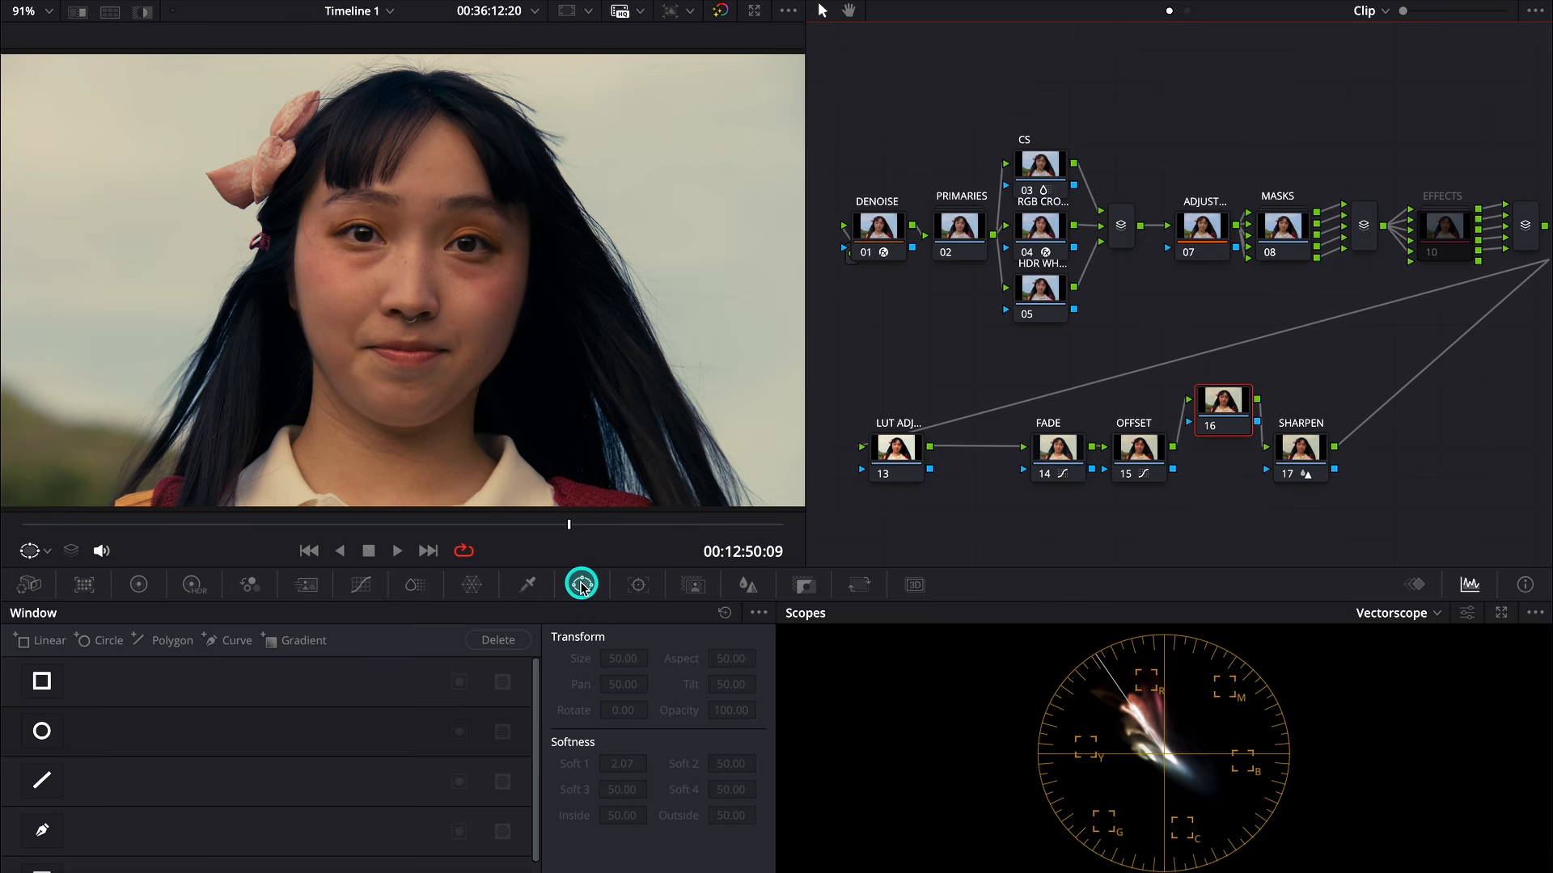
click(44, 730)
drag(579, 299, 558, 299)
drag(563, 442, 353, 298)
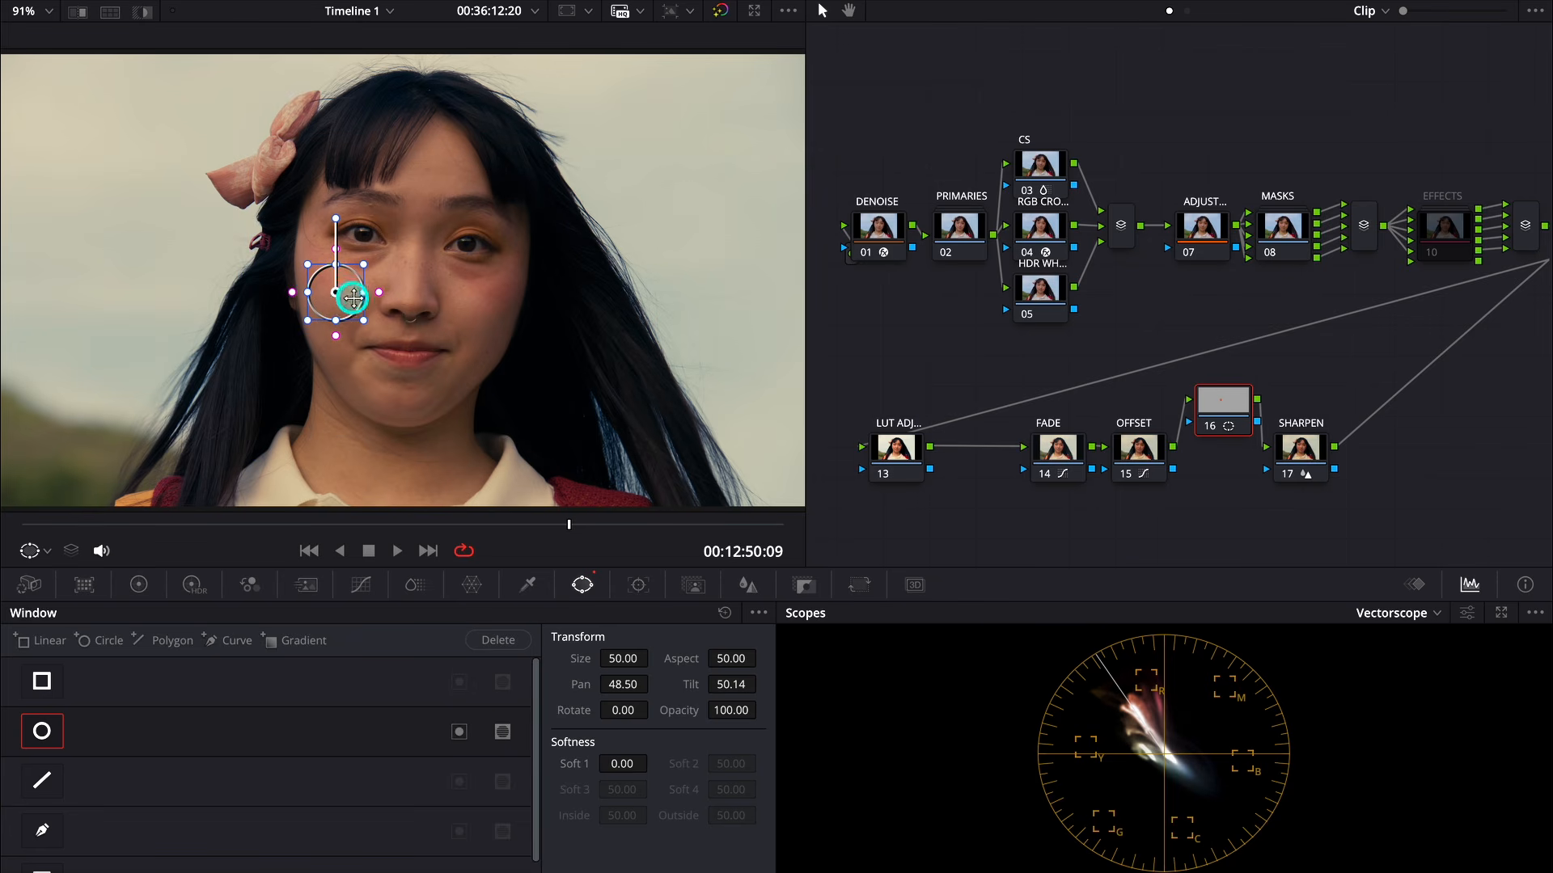
- Turn on the highlight view to isolate the windowed skin and move the circular window across to the other cheek
click(138, 13)
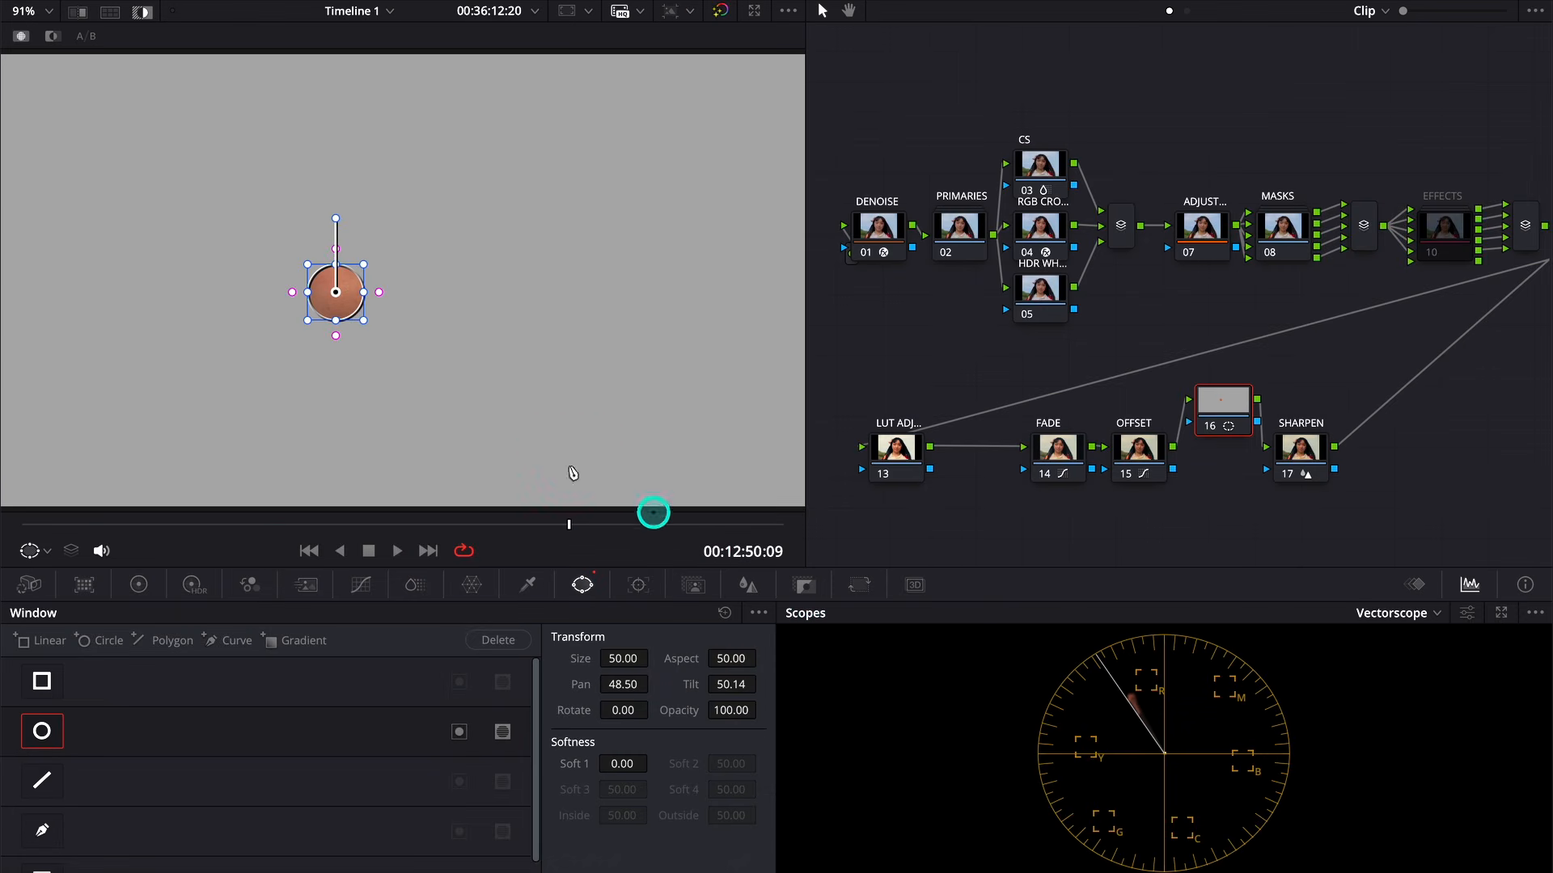
drag(347, 302, 472, 304)
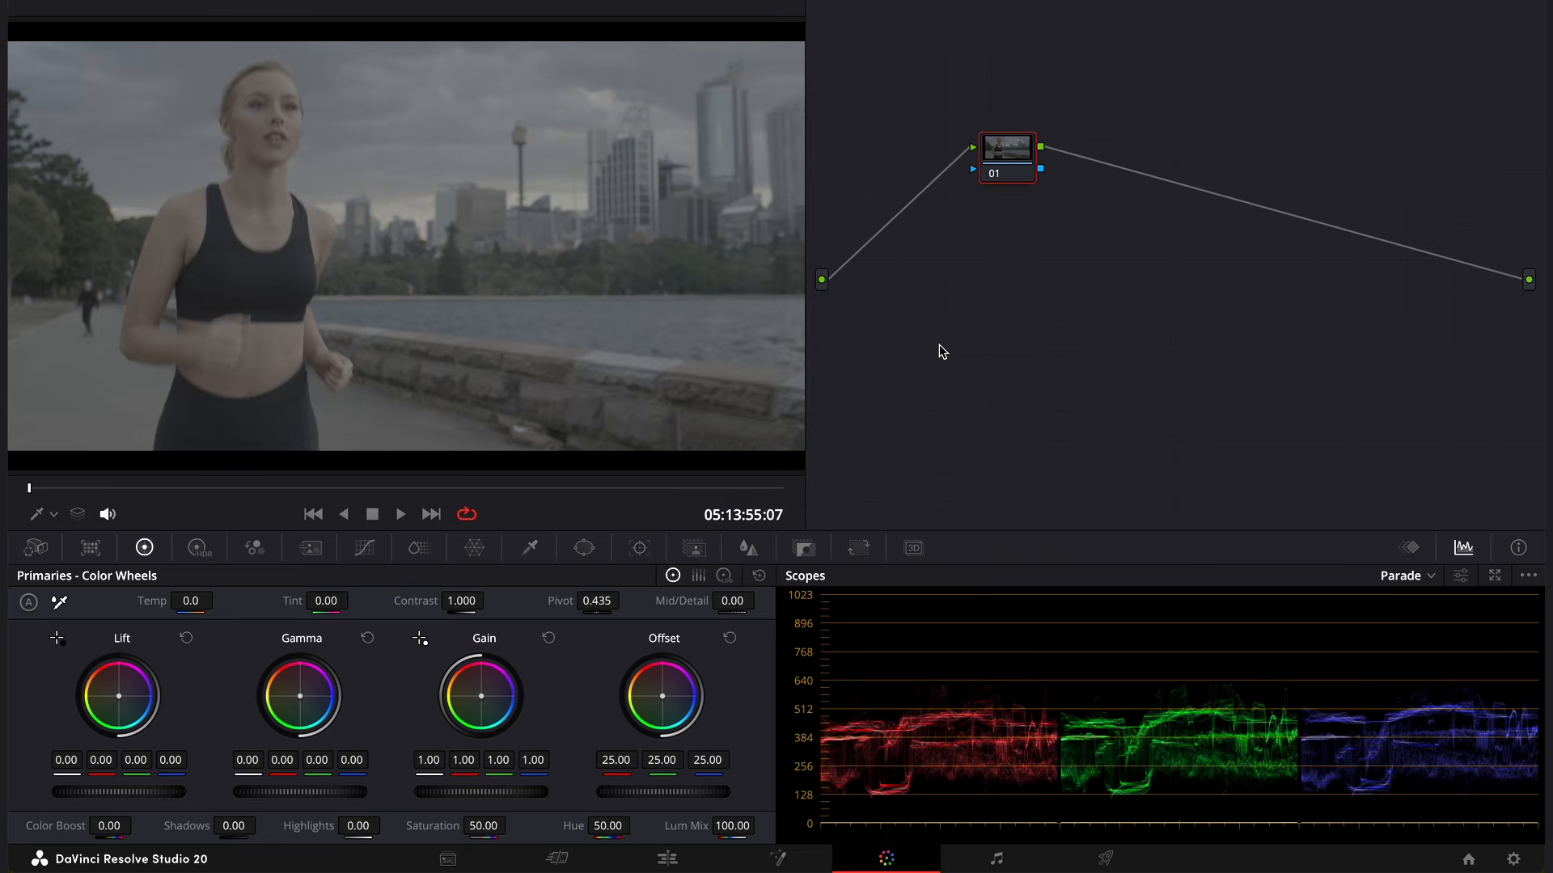
- Play through the ungraded runner clip and stop on a frame where she faces the camera
key(space)
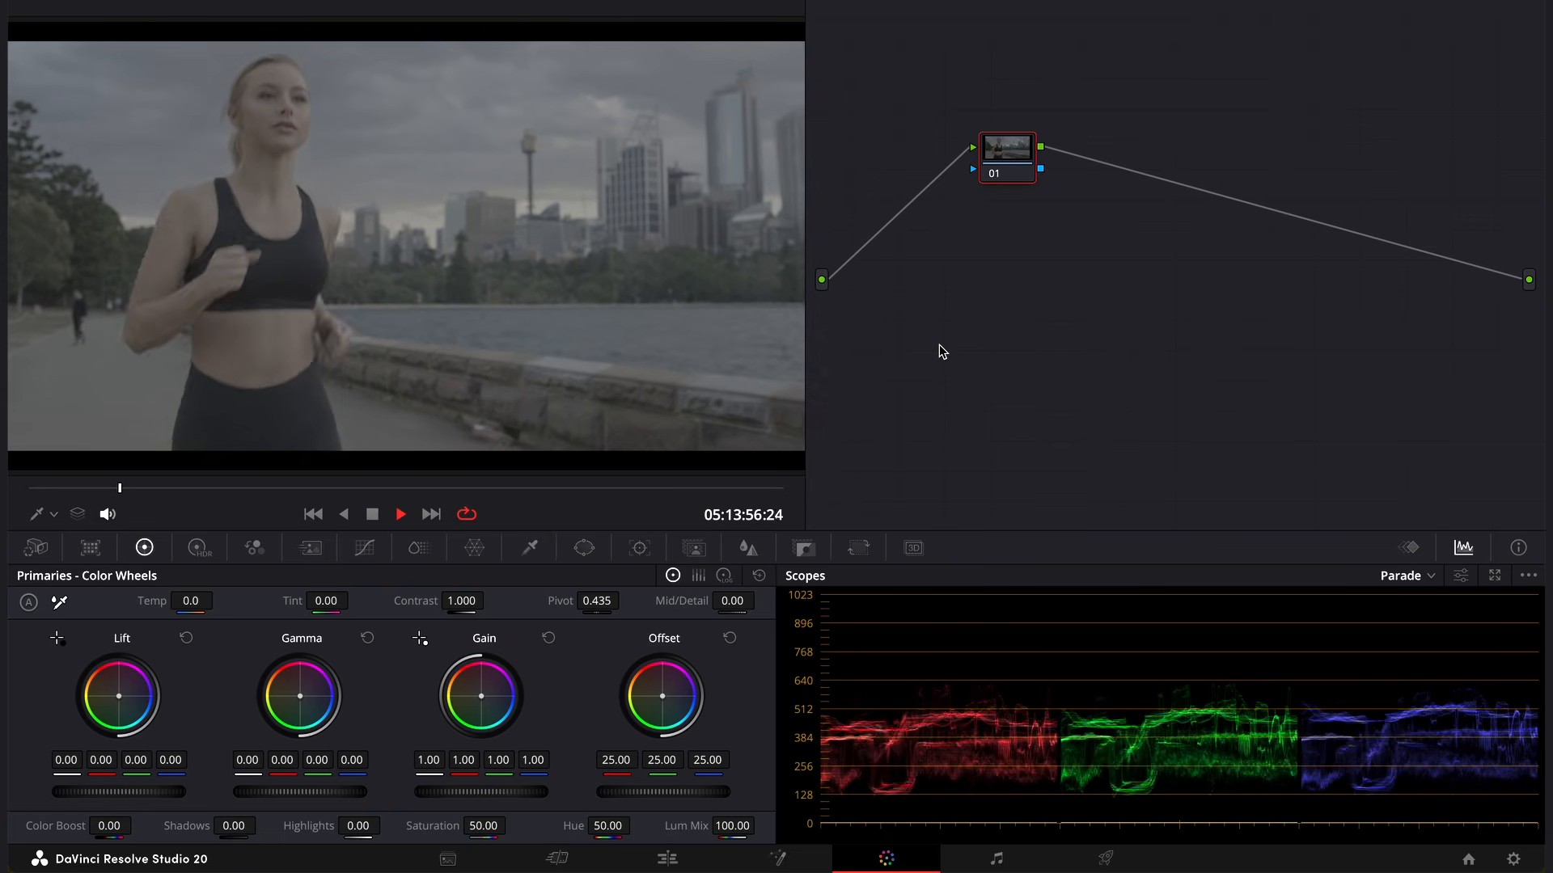
key(space)
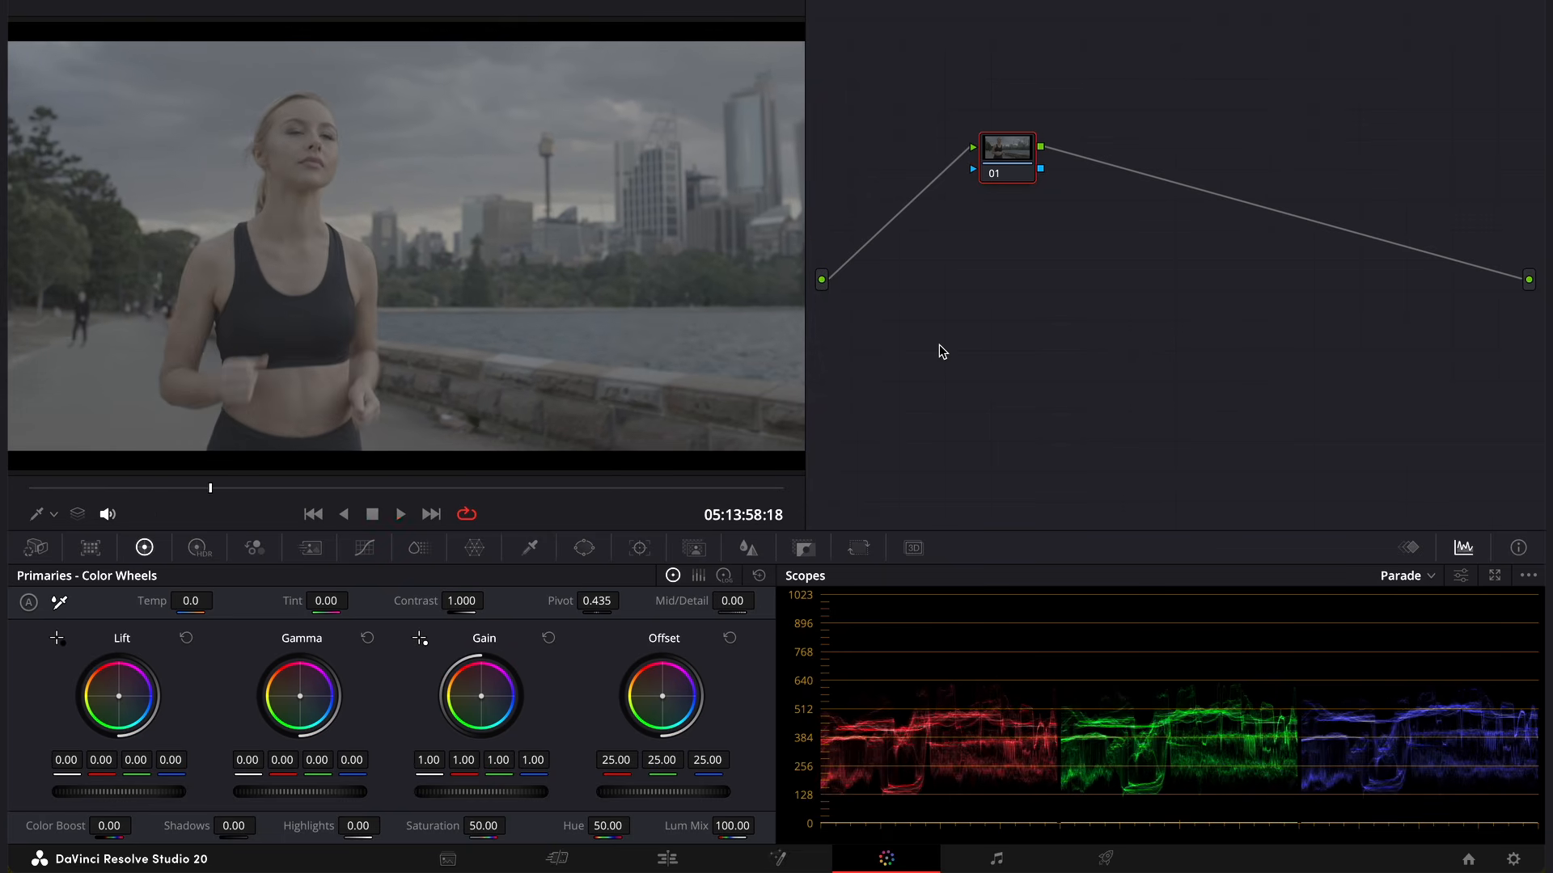
key(space)
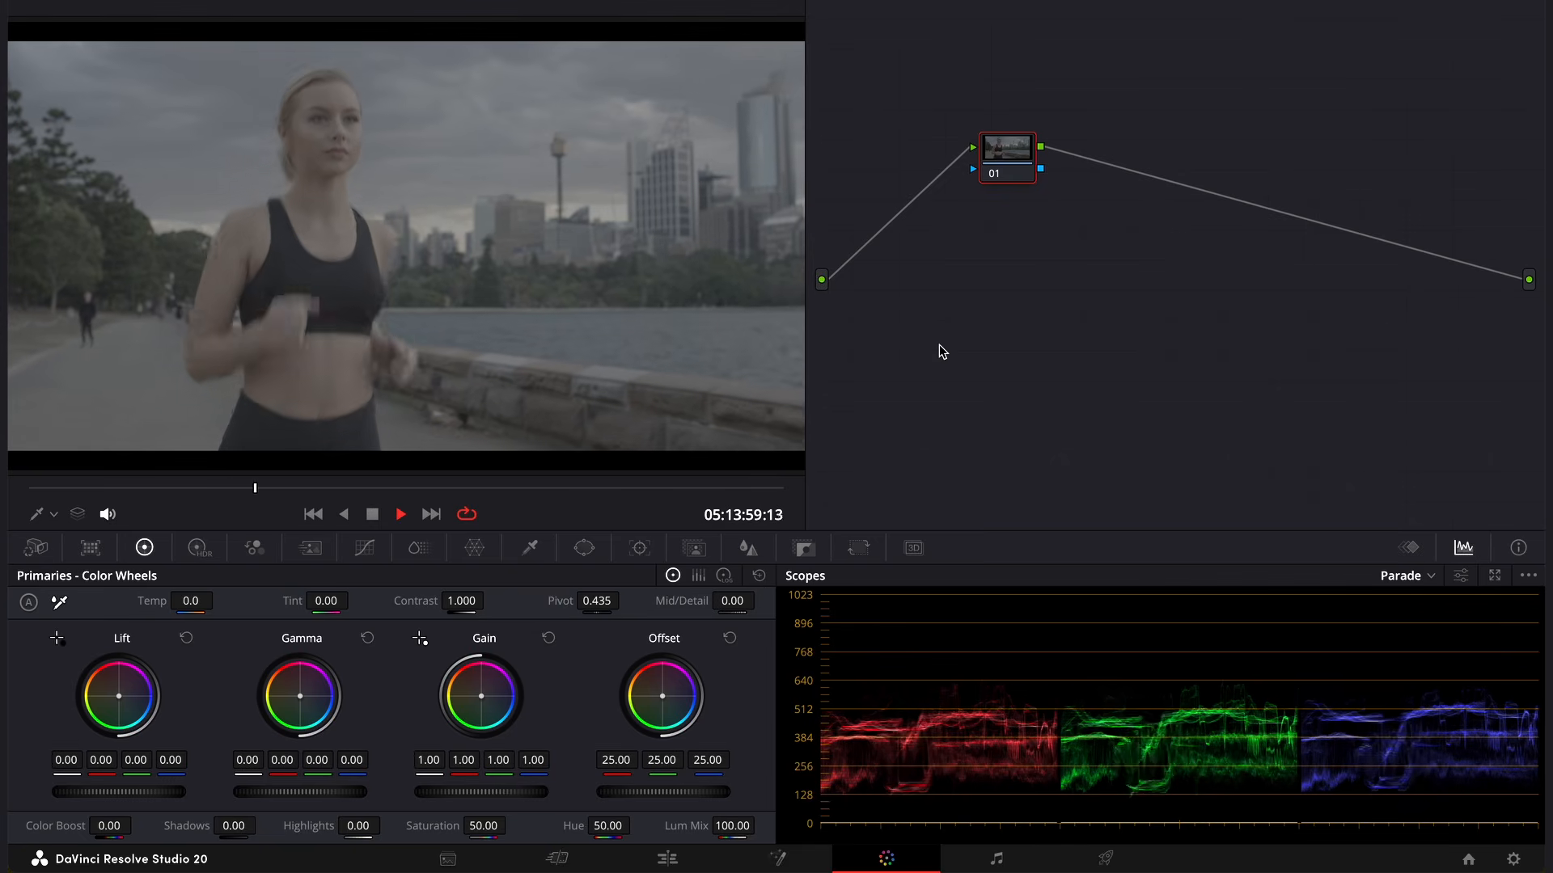
click(639, 213)
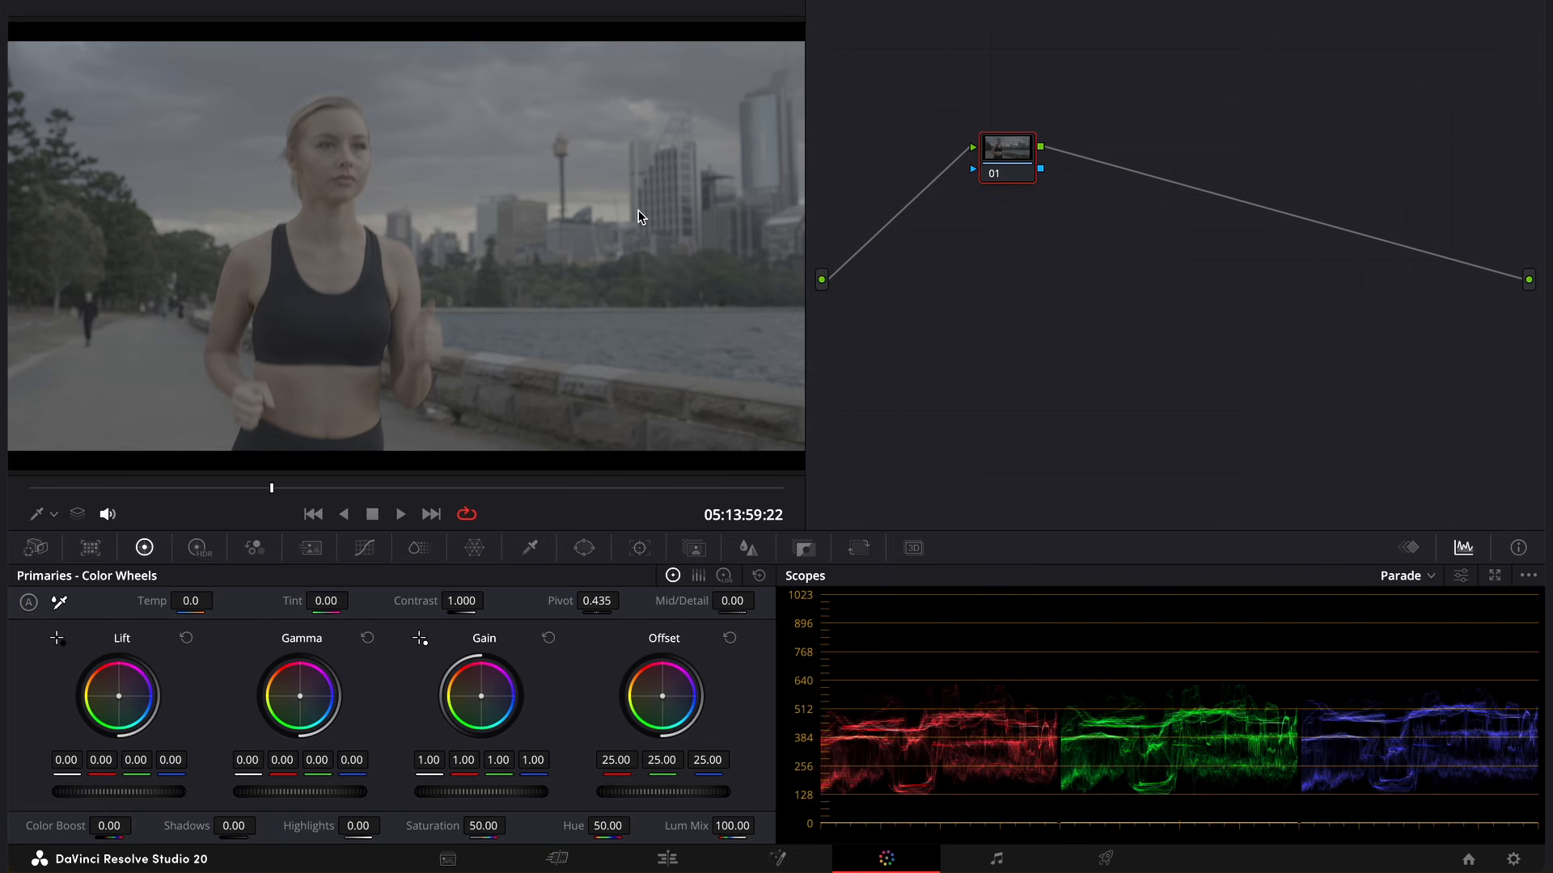
click(668, 260)
- Open the project's Color Management settings and look through the output color space options around the Rec.709 variants
click(1512, 860)
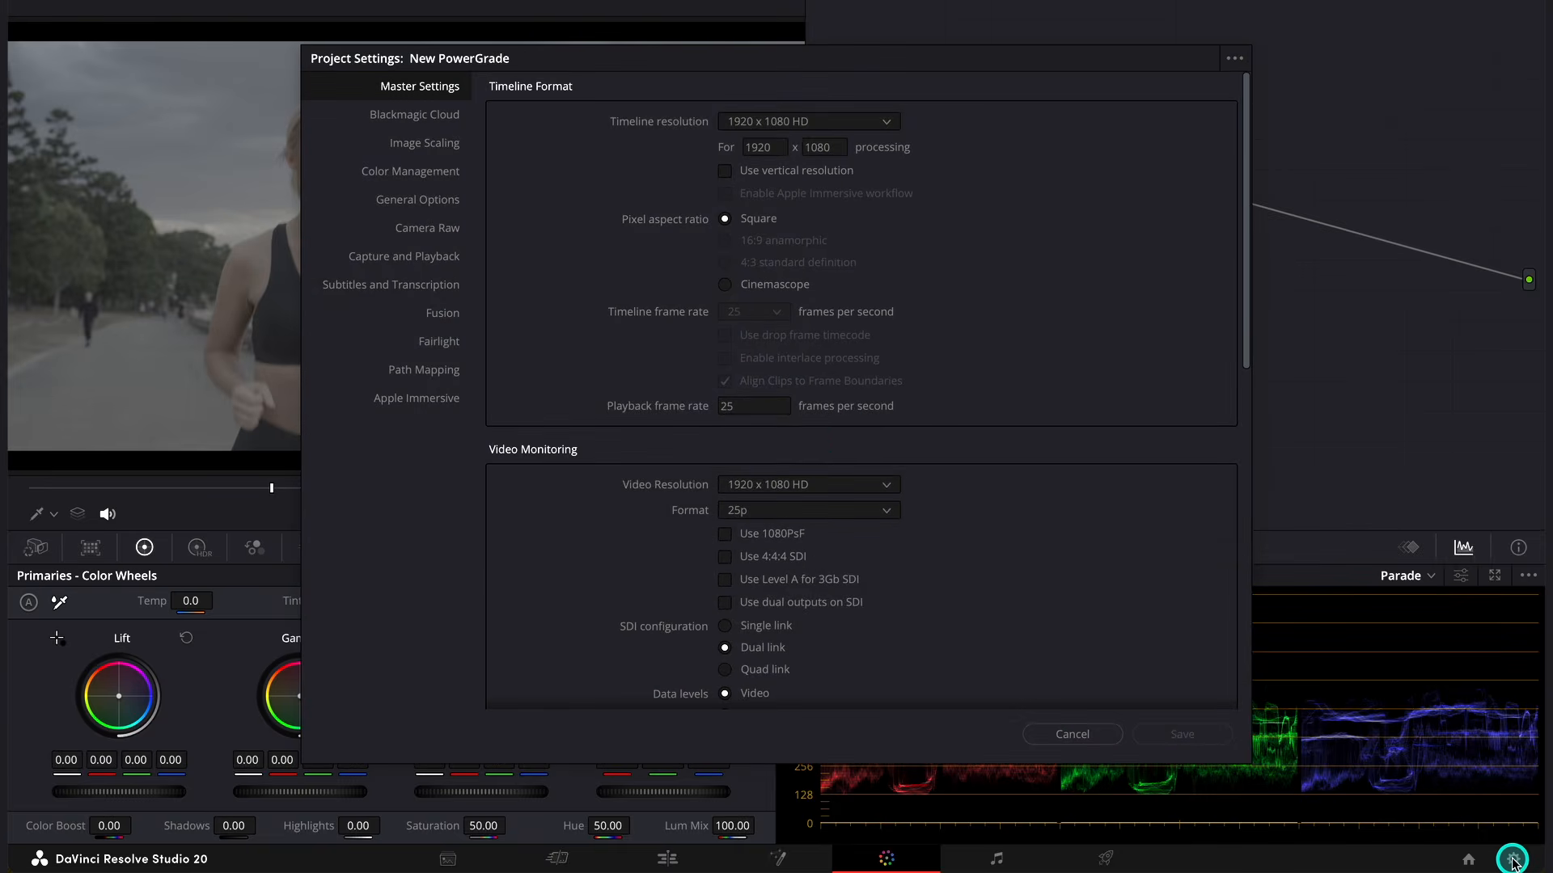
click(446, 173)
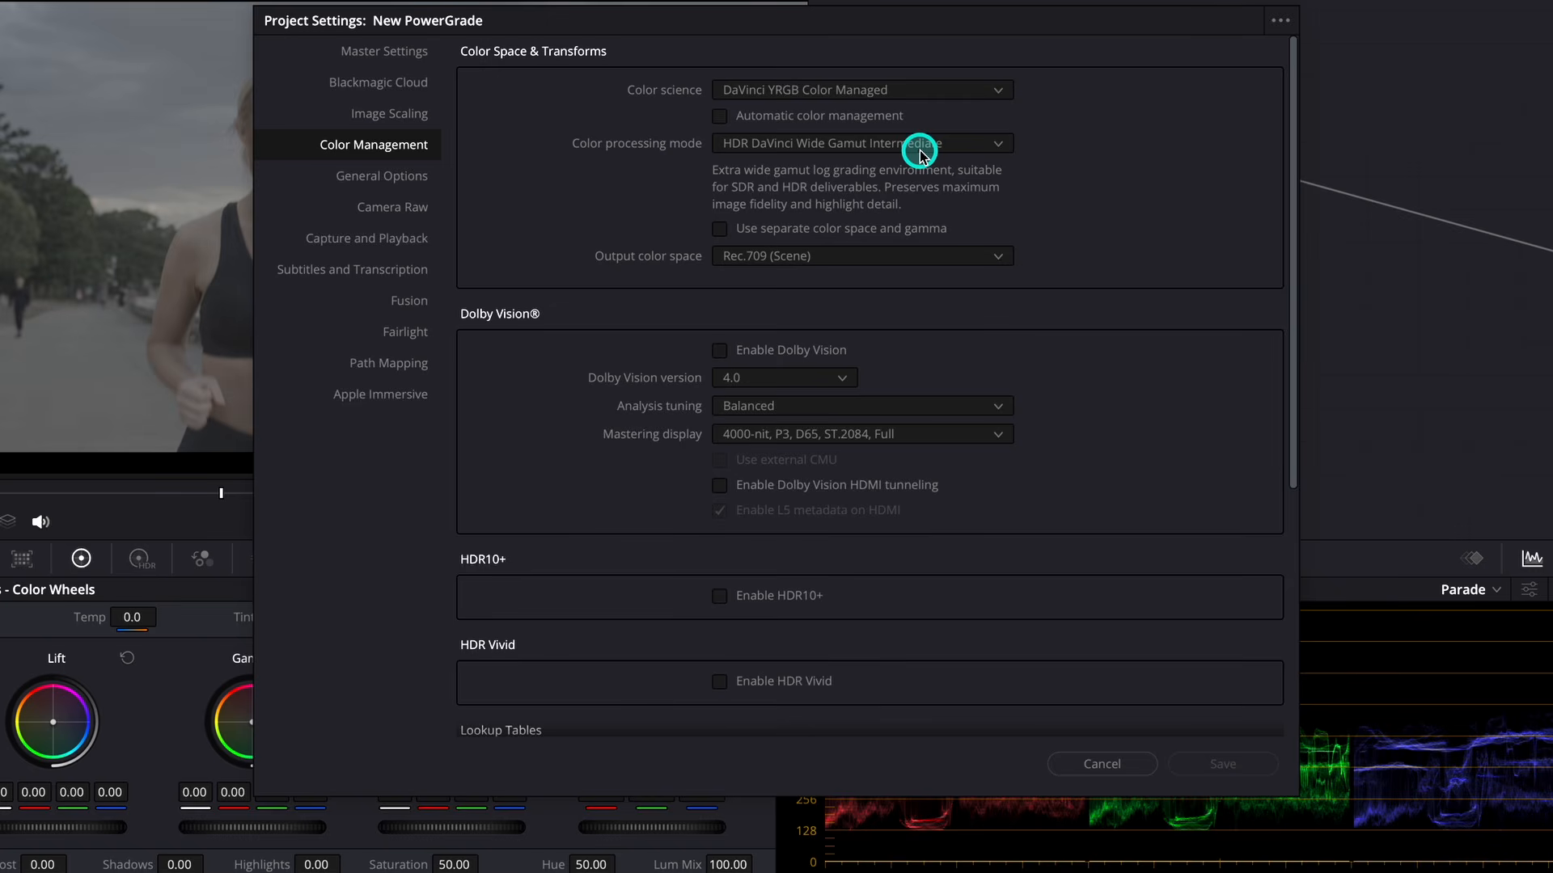
click(912, 260)
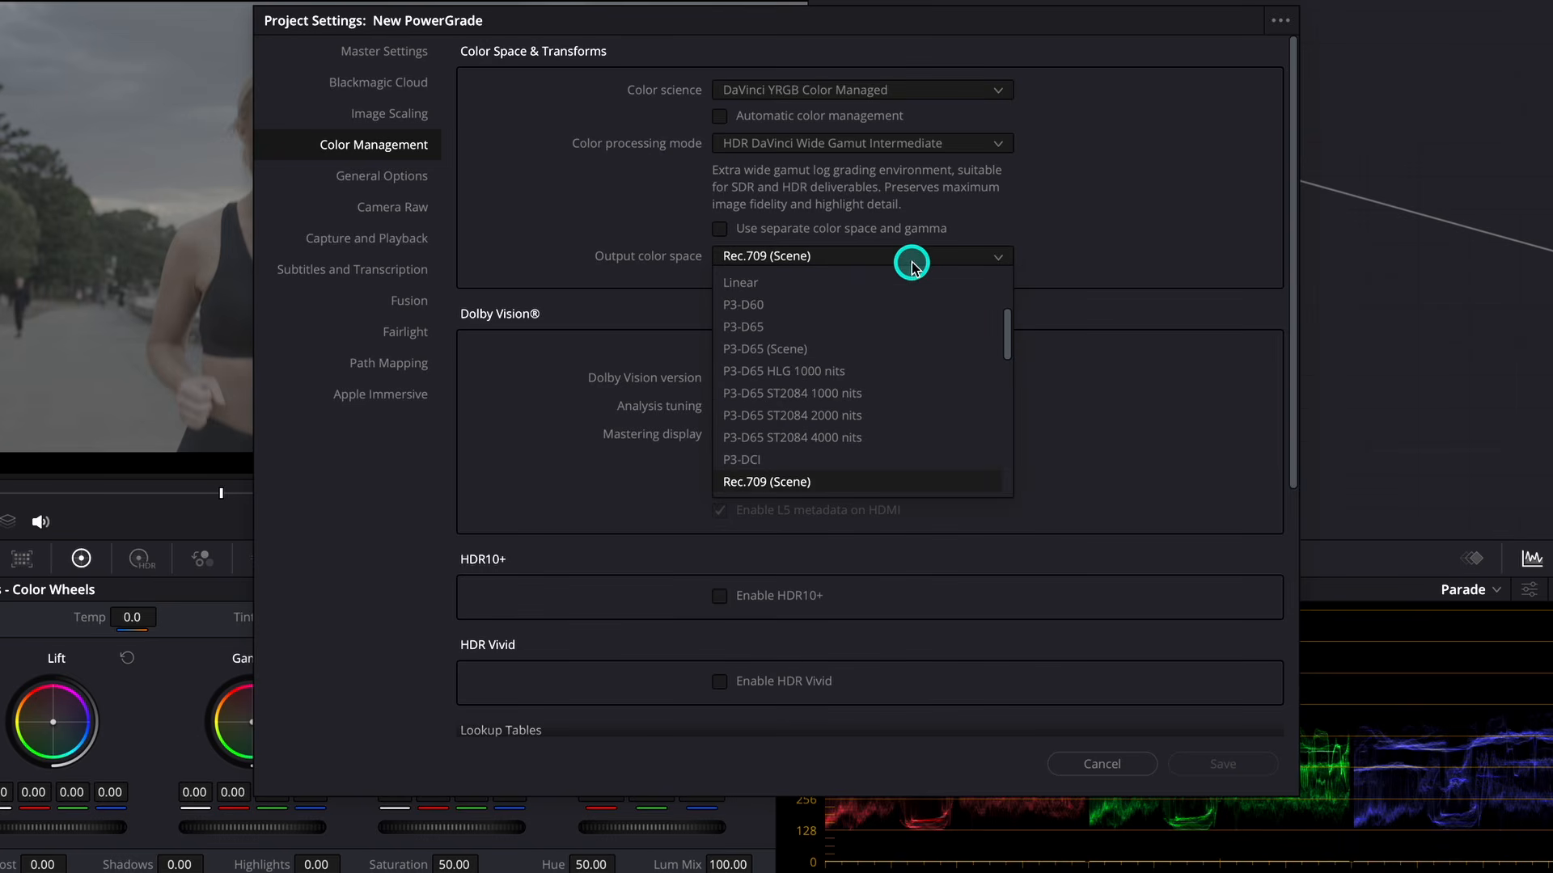
scroll(912, 436, down, 1)
scroll(914, 436, down, 1)
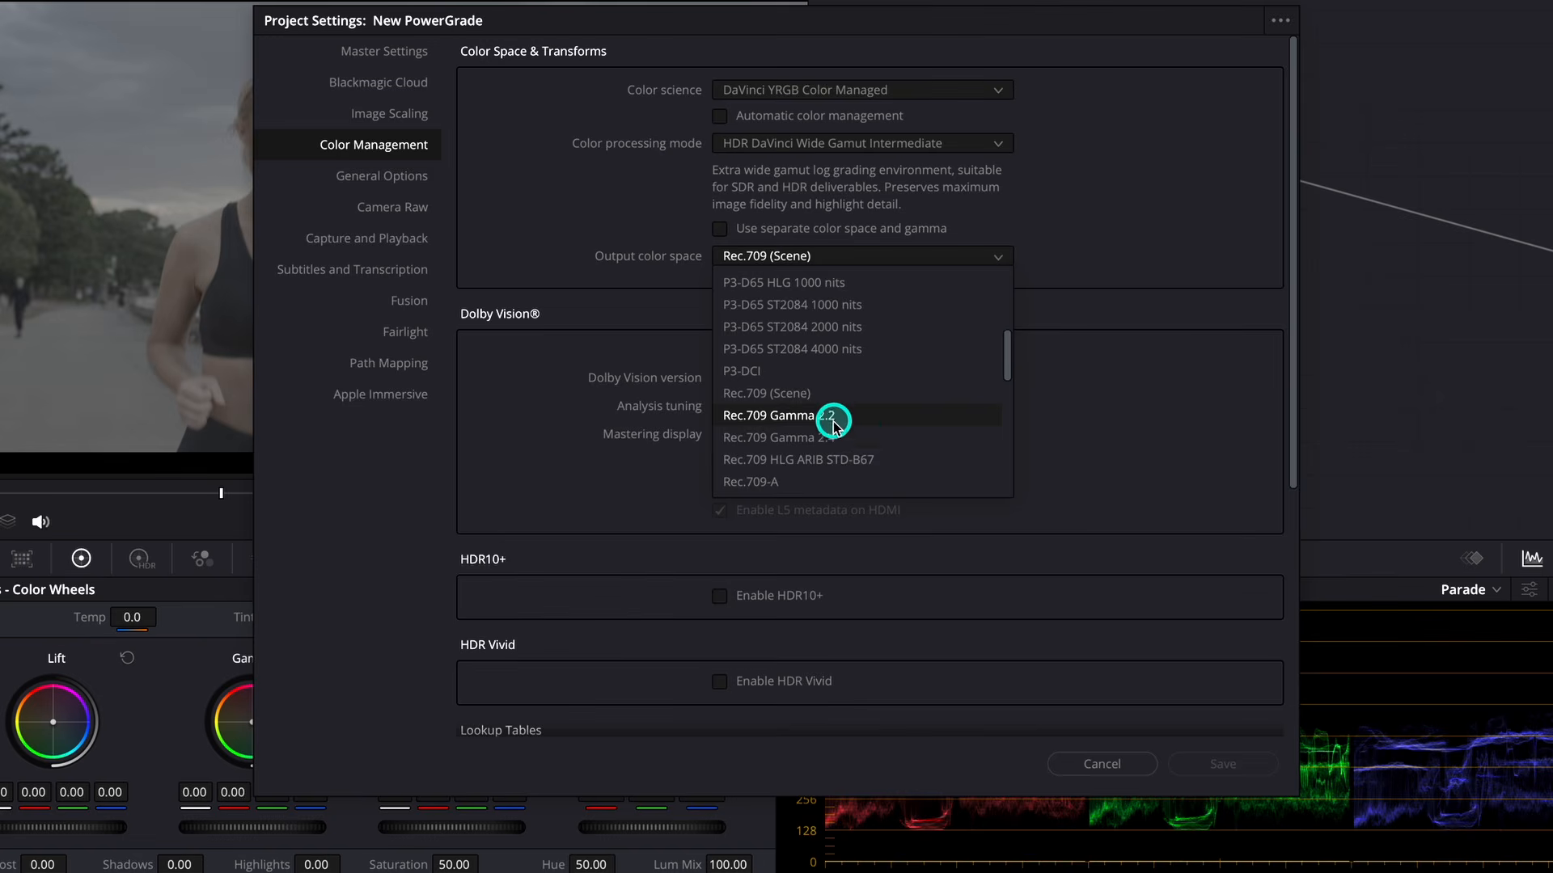
scroll(849, 433, down, 2)
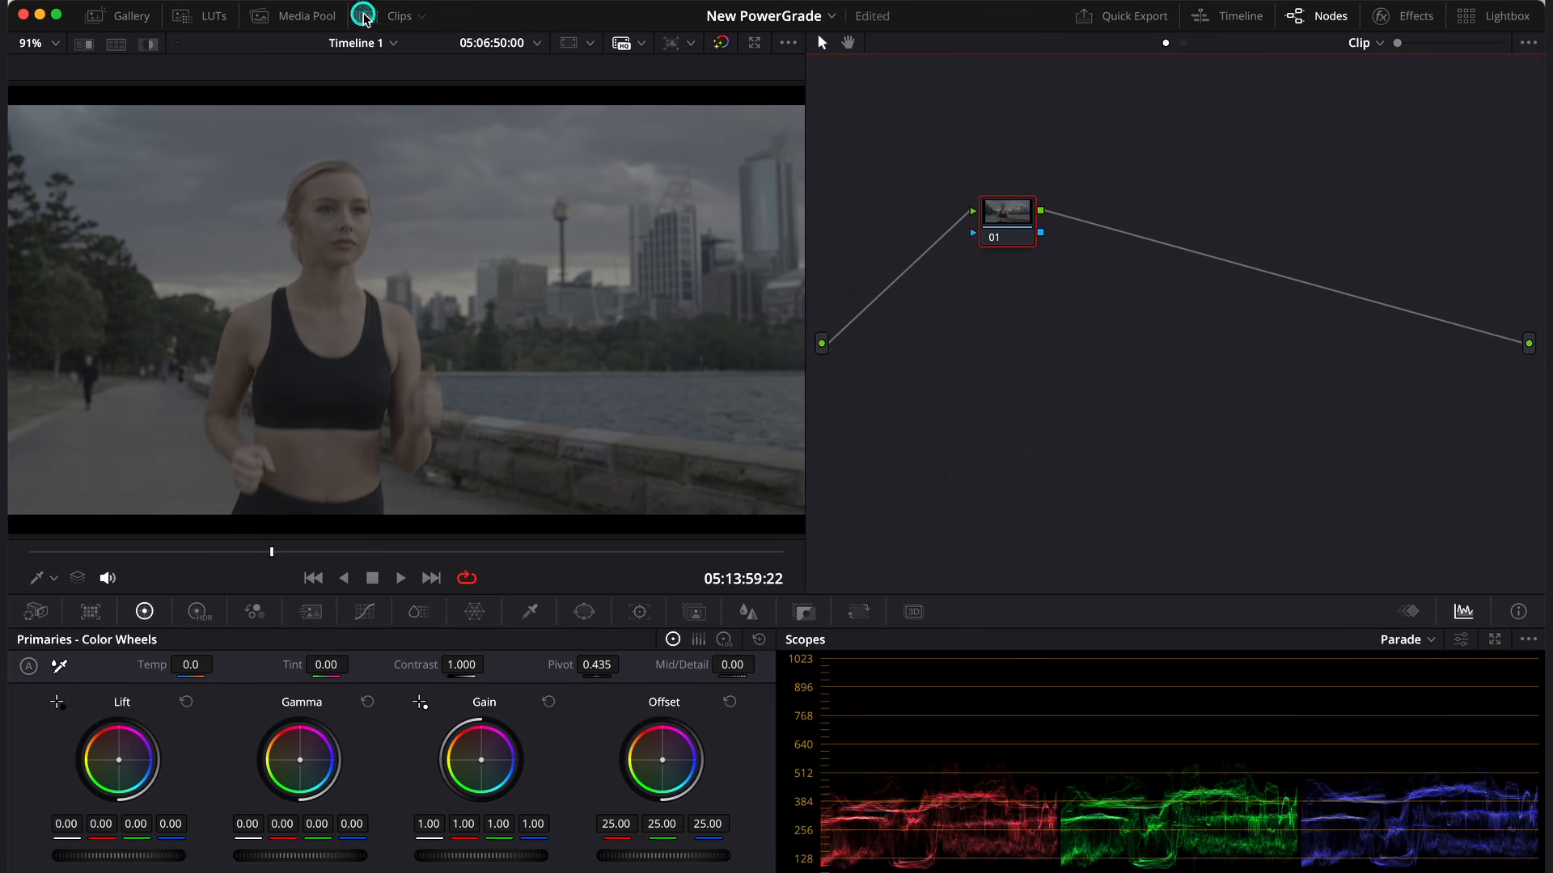
- Set the runner clip's input color space to the RED profile REDcolor4/REDlogFilm, showing the clip thumbnails only for this change
click(368, 17)
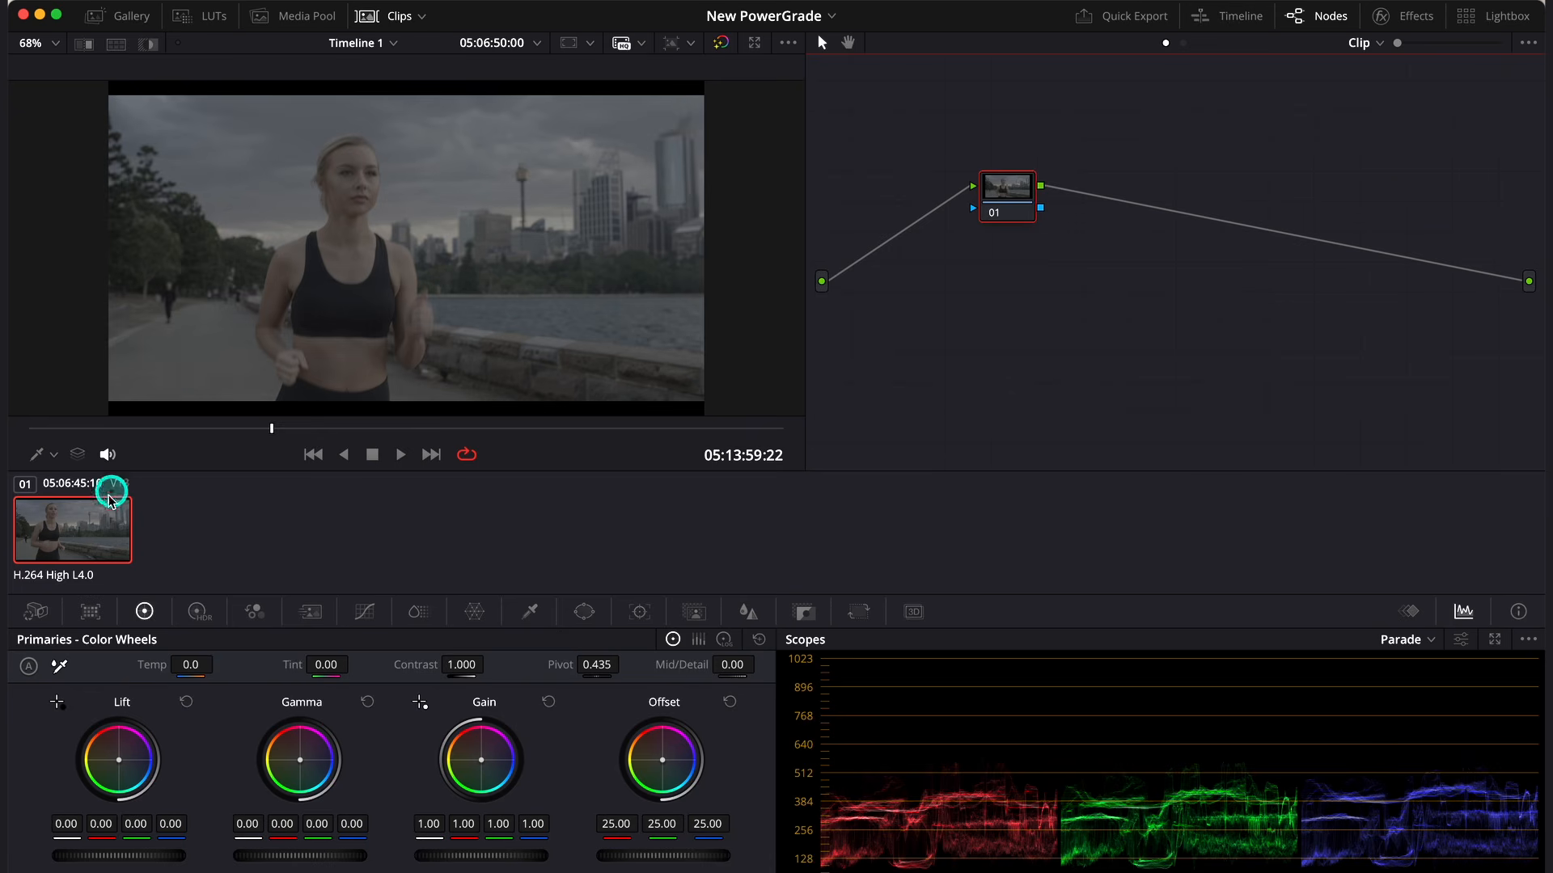
right_click(91, 528)
mouse_move(214, 508)
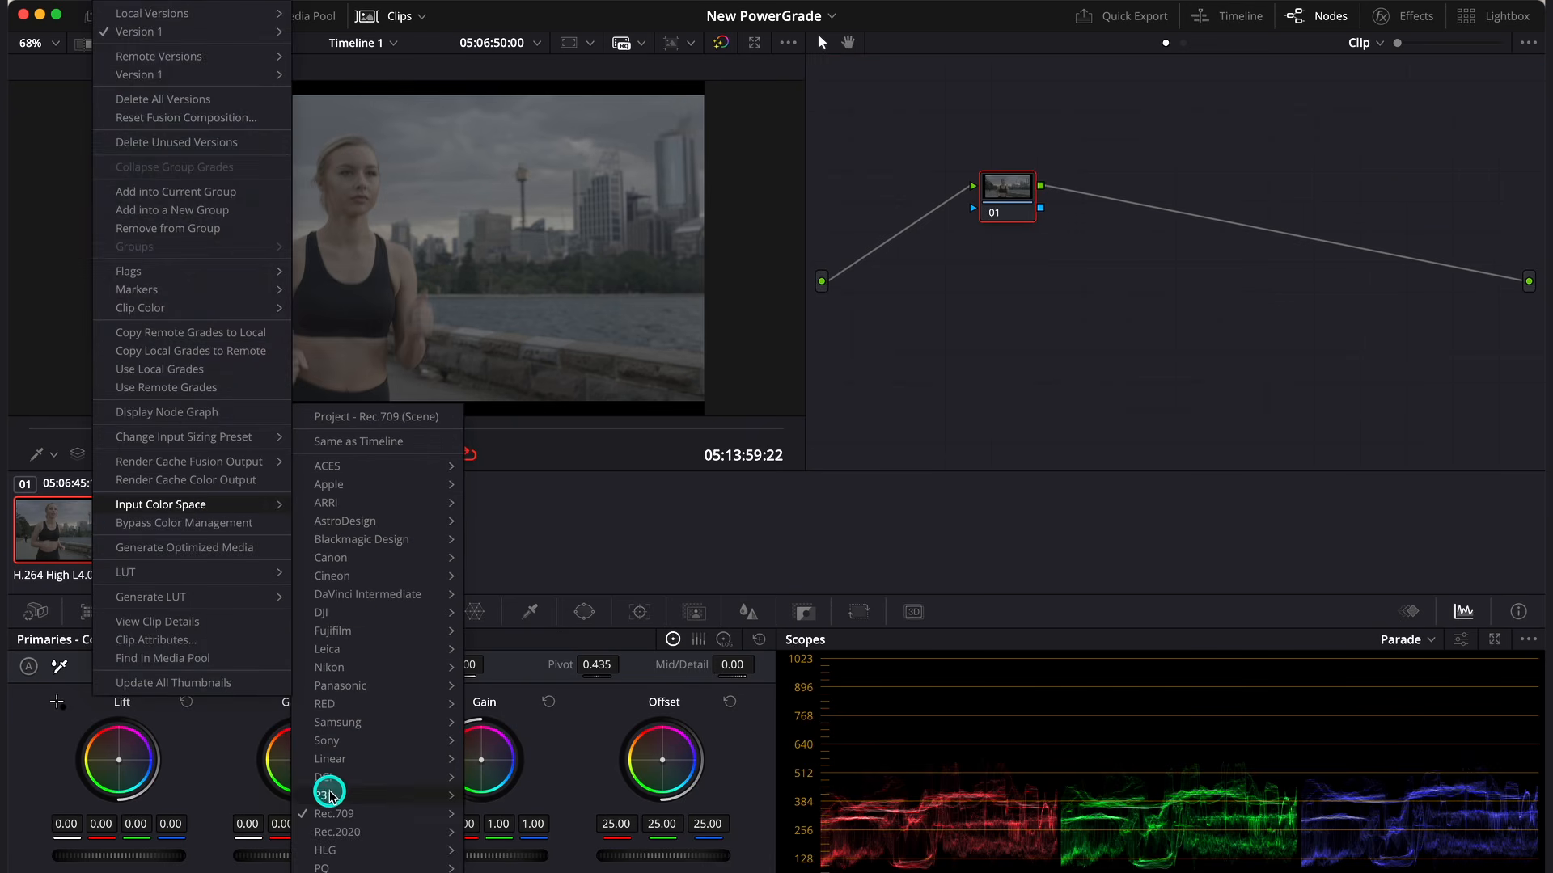
mouse_move(370, 813)
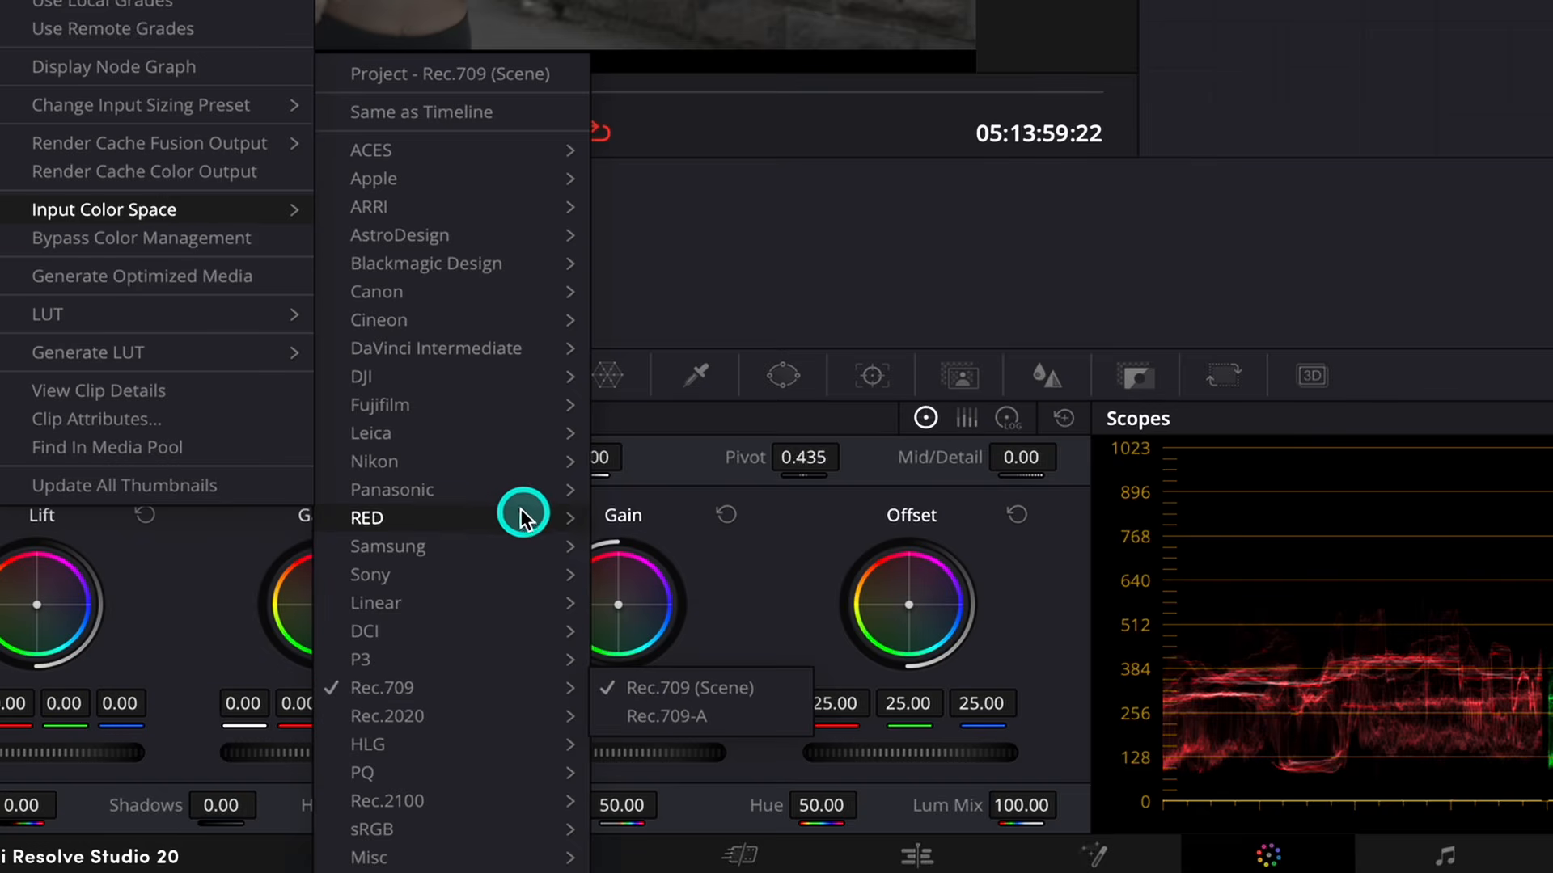
mouse_move(521, 517)
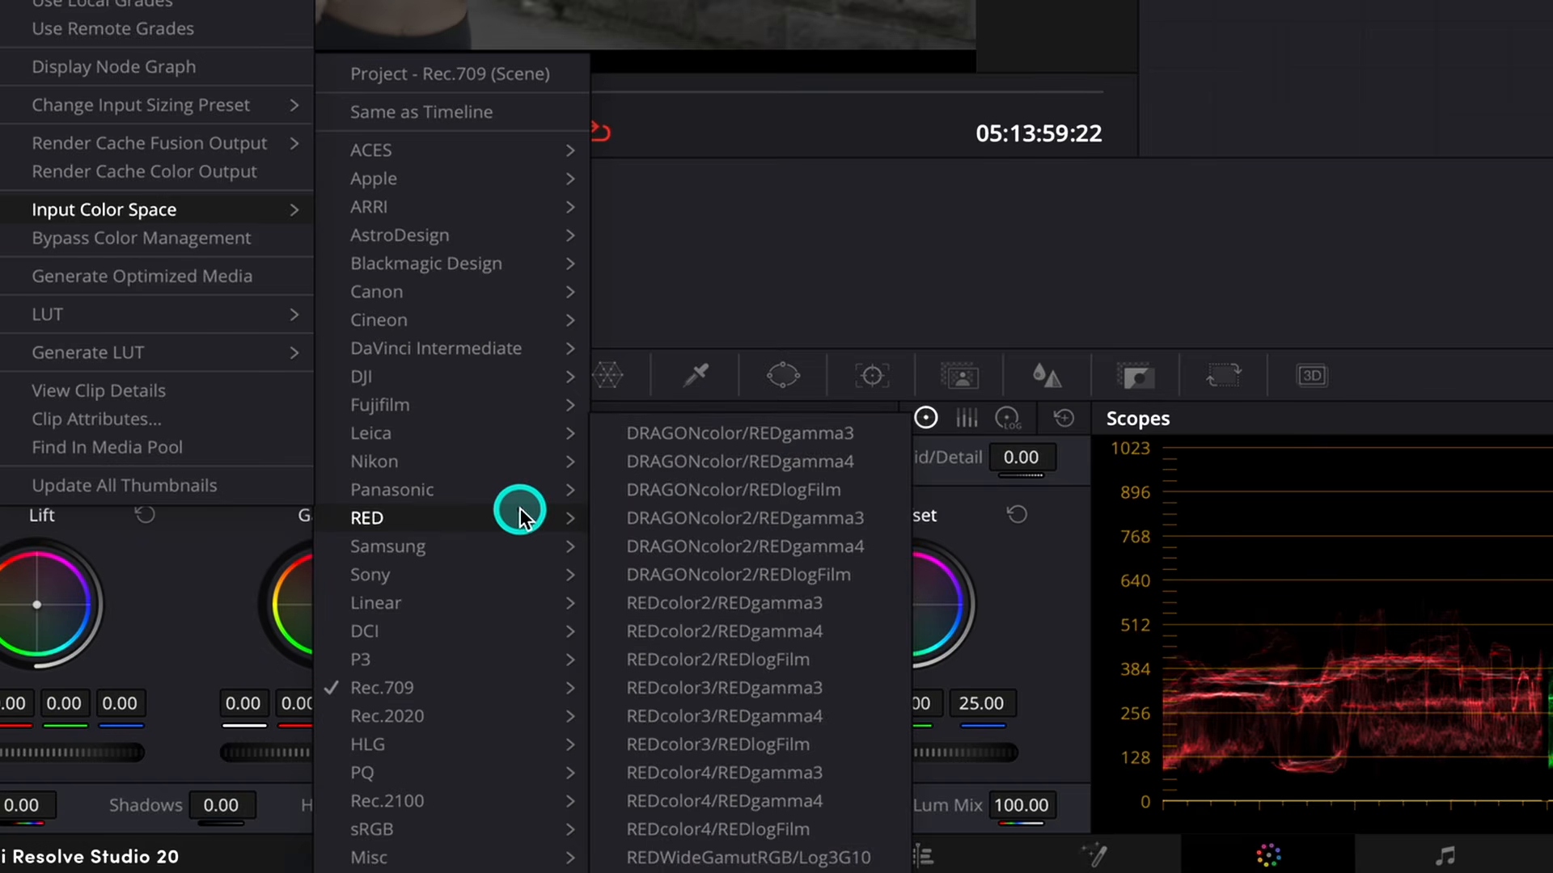
click(823, 826)
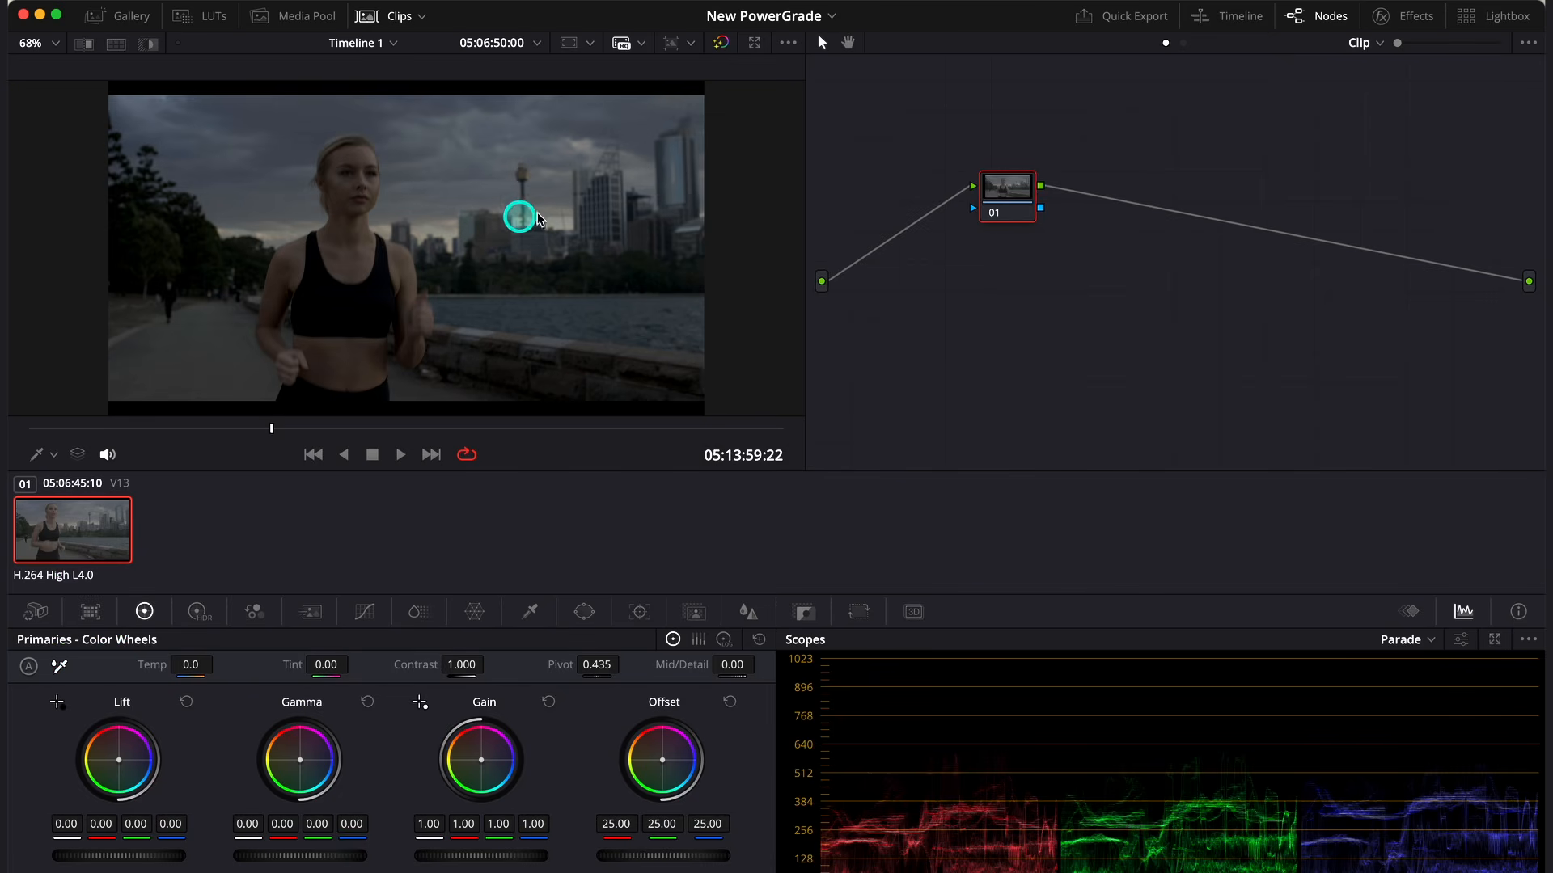
click(374, 19)
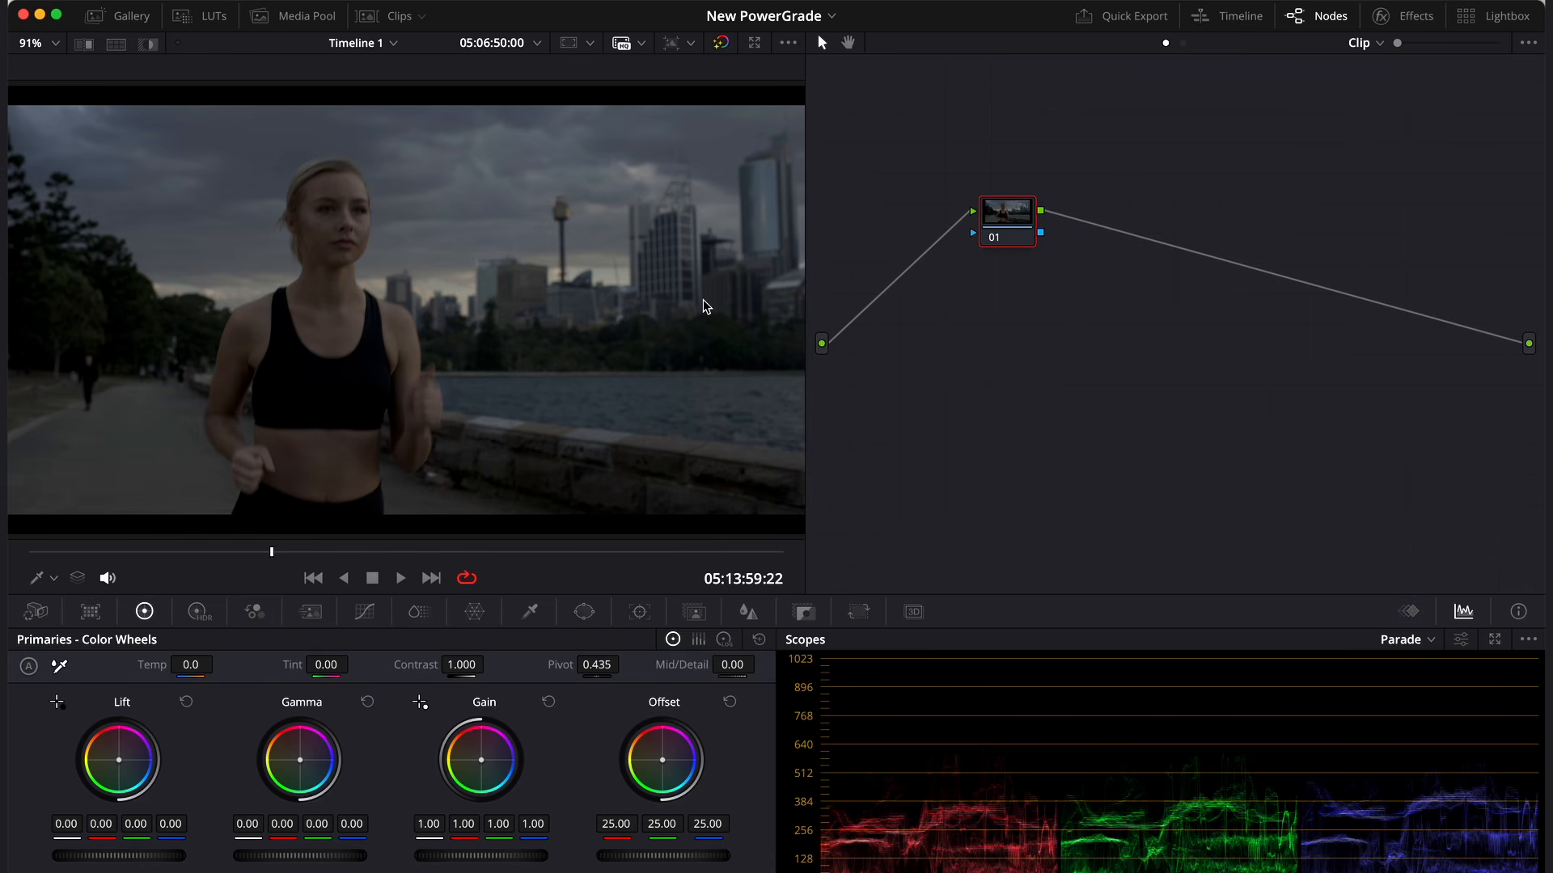
- Look through the Film Looks LUTs available for node 01, including Rec709 Kodak 2383 D55
click(832, 301)
click(1085, 335)
right_click(1025, 232)
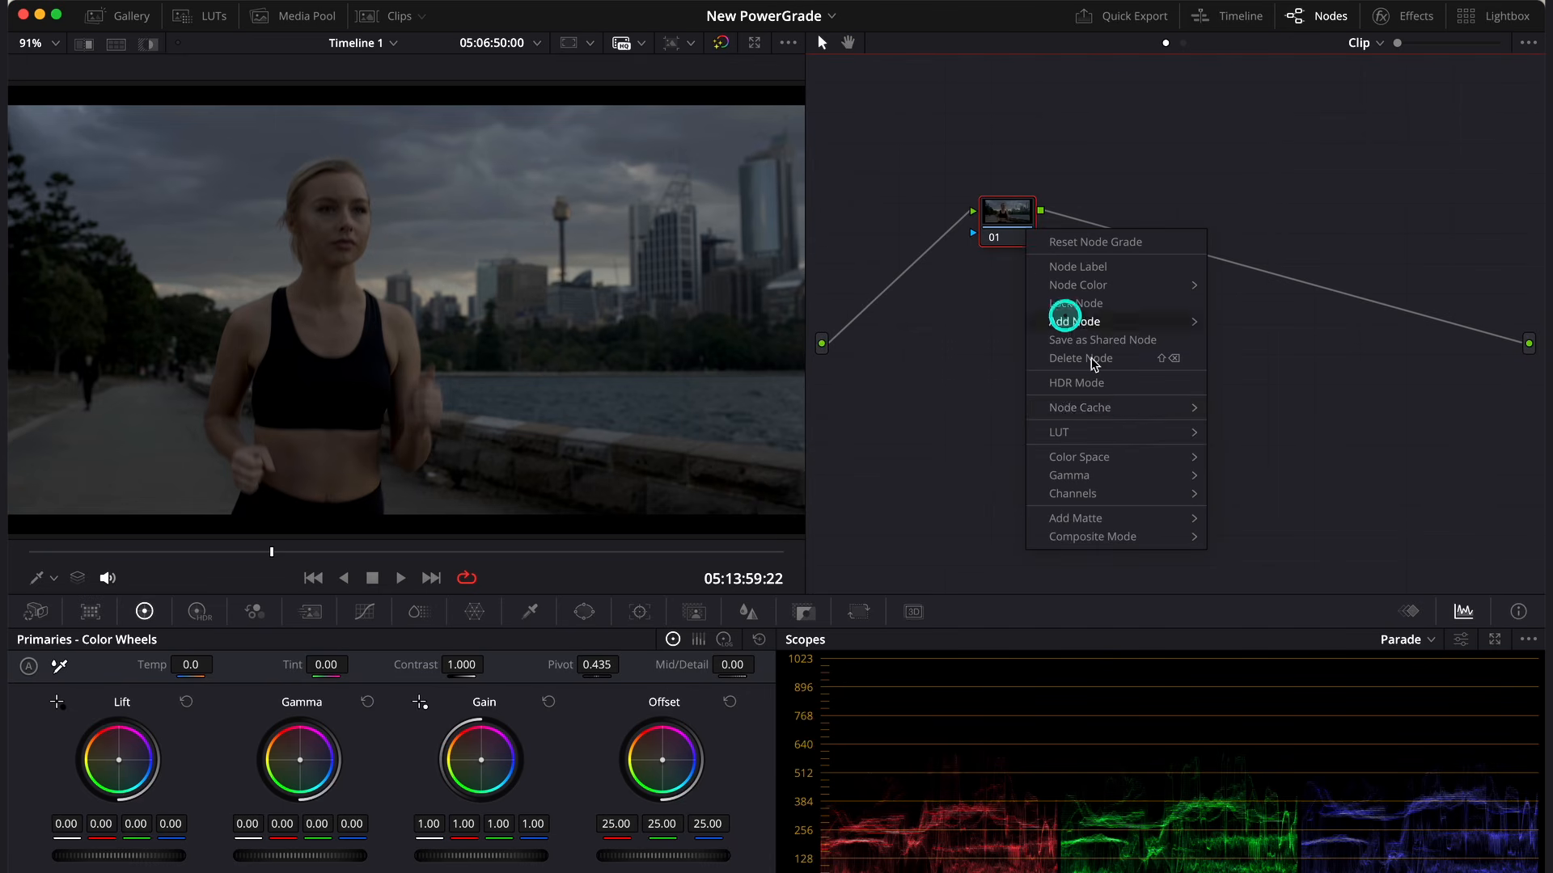
mouse_move(1132, 432)
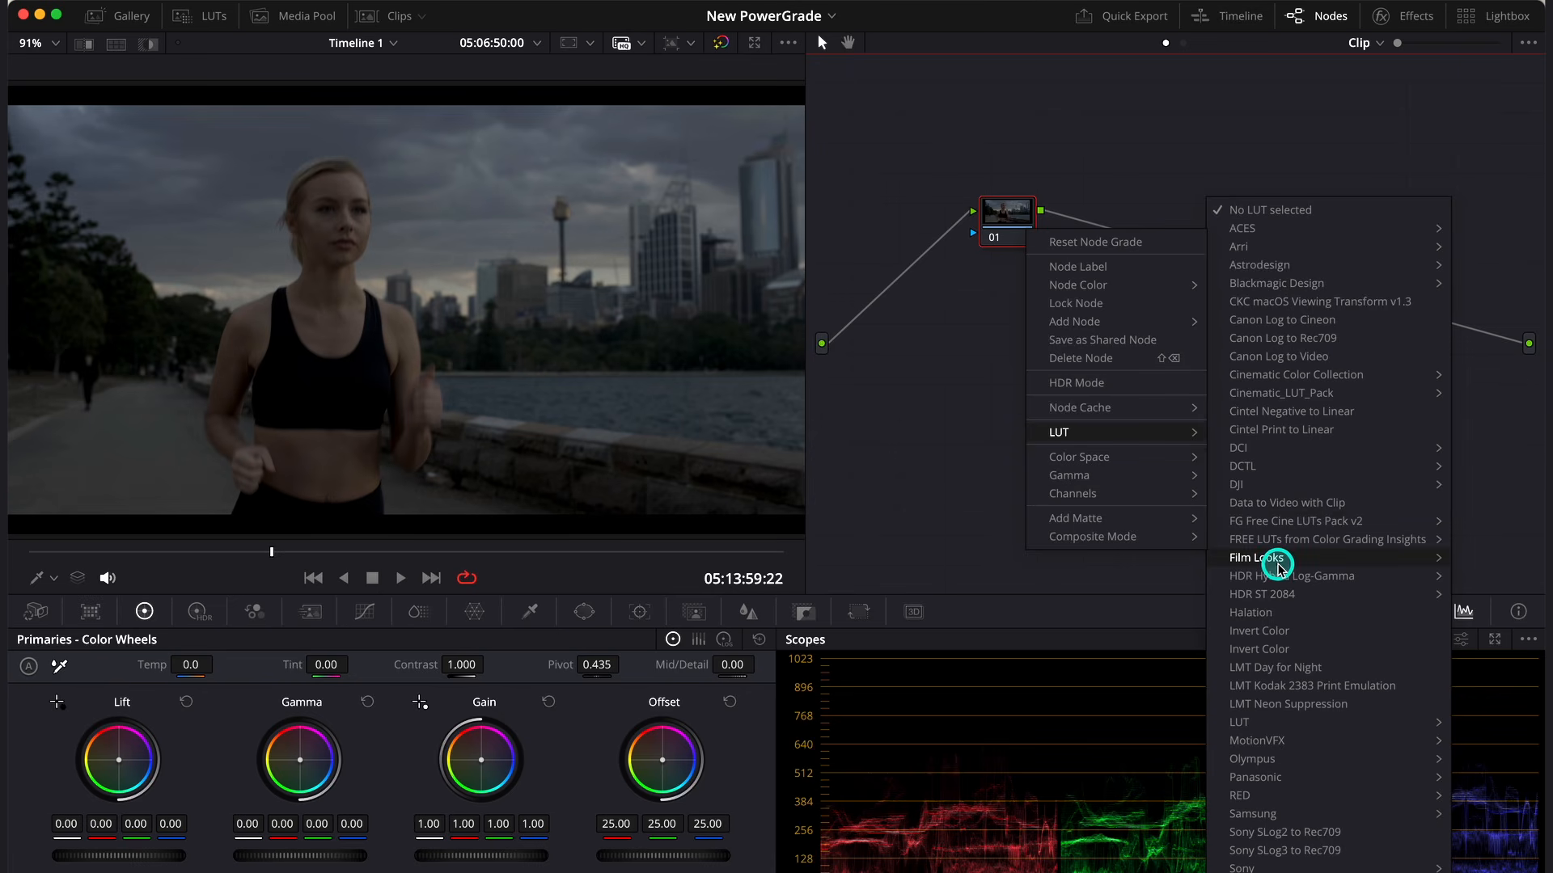
mouse_move(1274, 558)
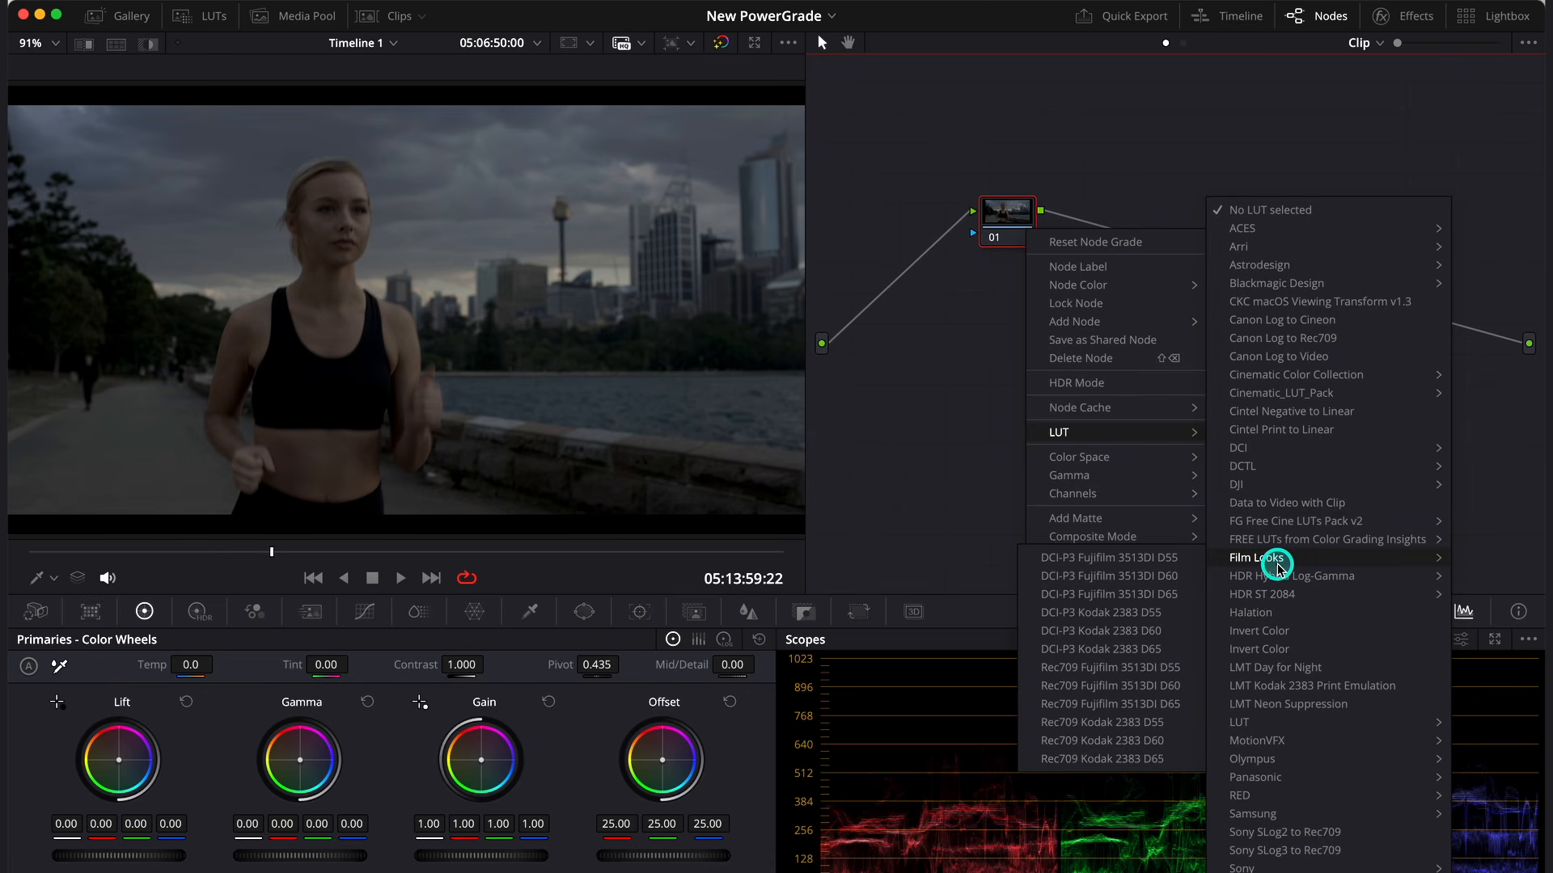
click(1154, 723)
- Label node 01 "Rec.709 to Cineon"
right_click(1022, 215)
click(1045, 226)
click(1088, 373)
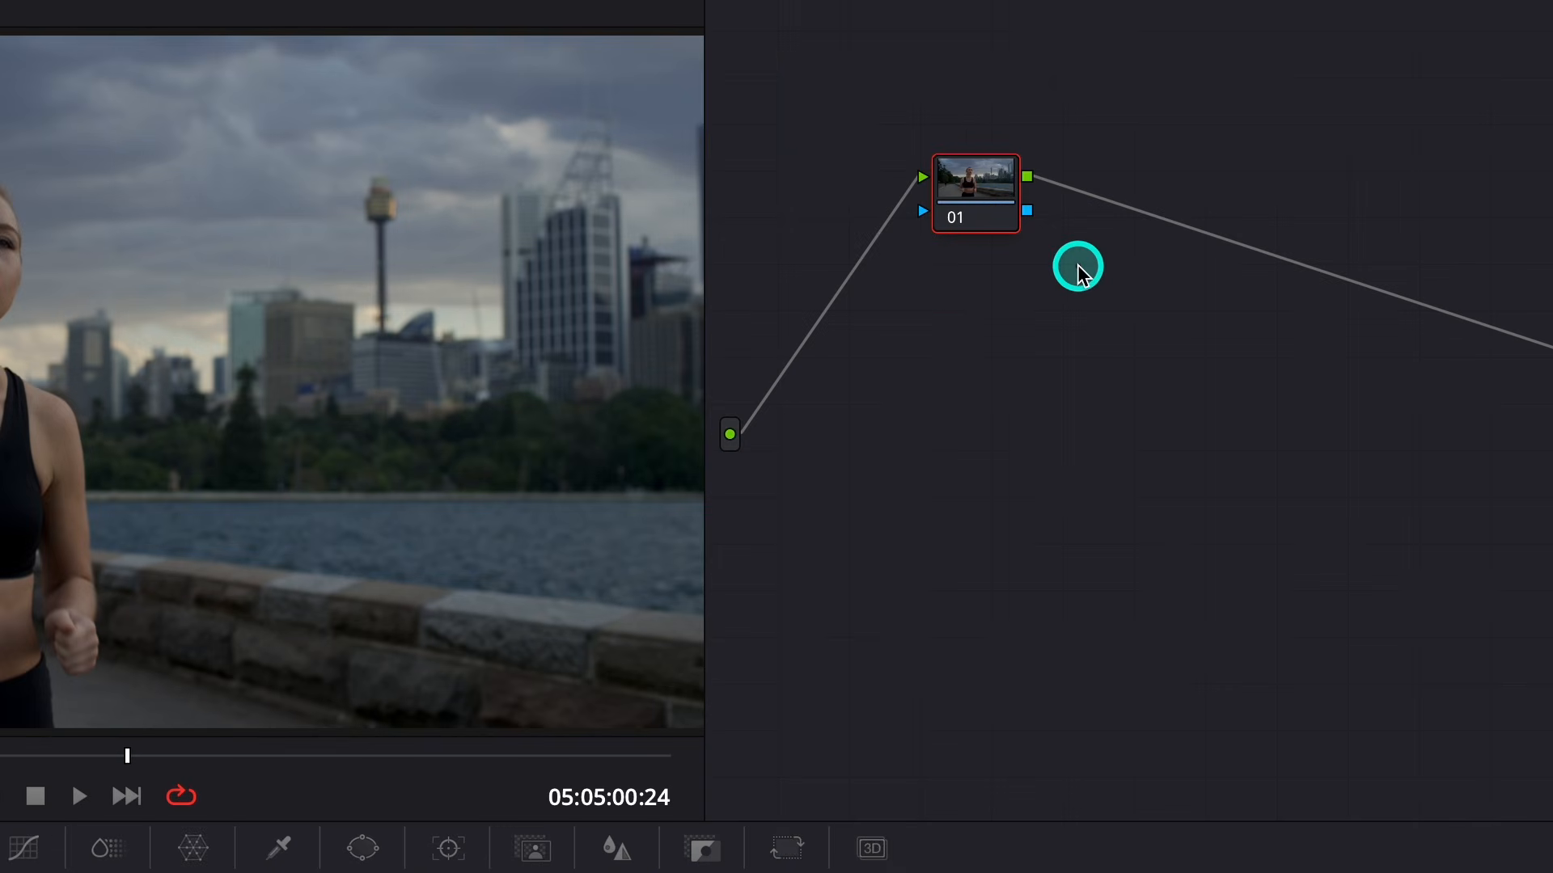
text(Rec.709 to Cineon)
key(Return)
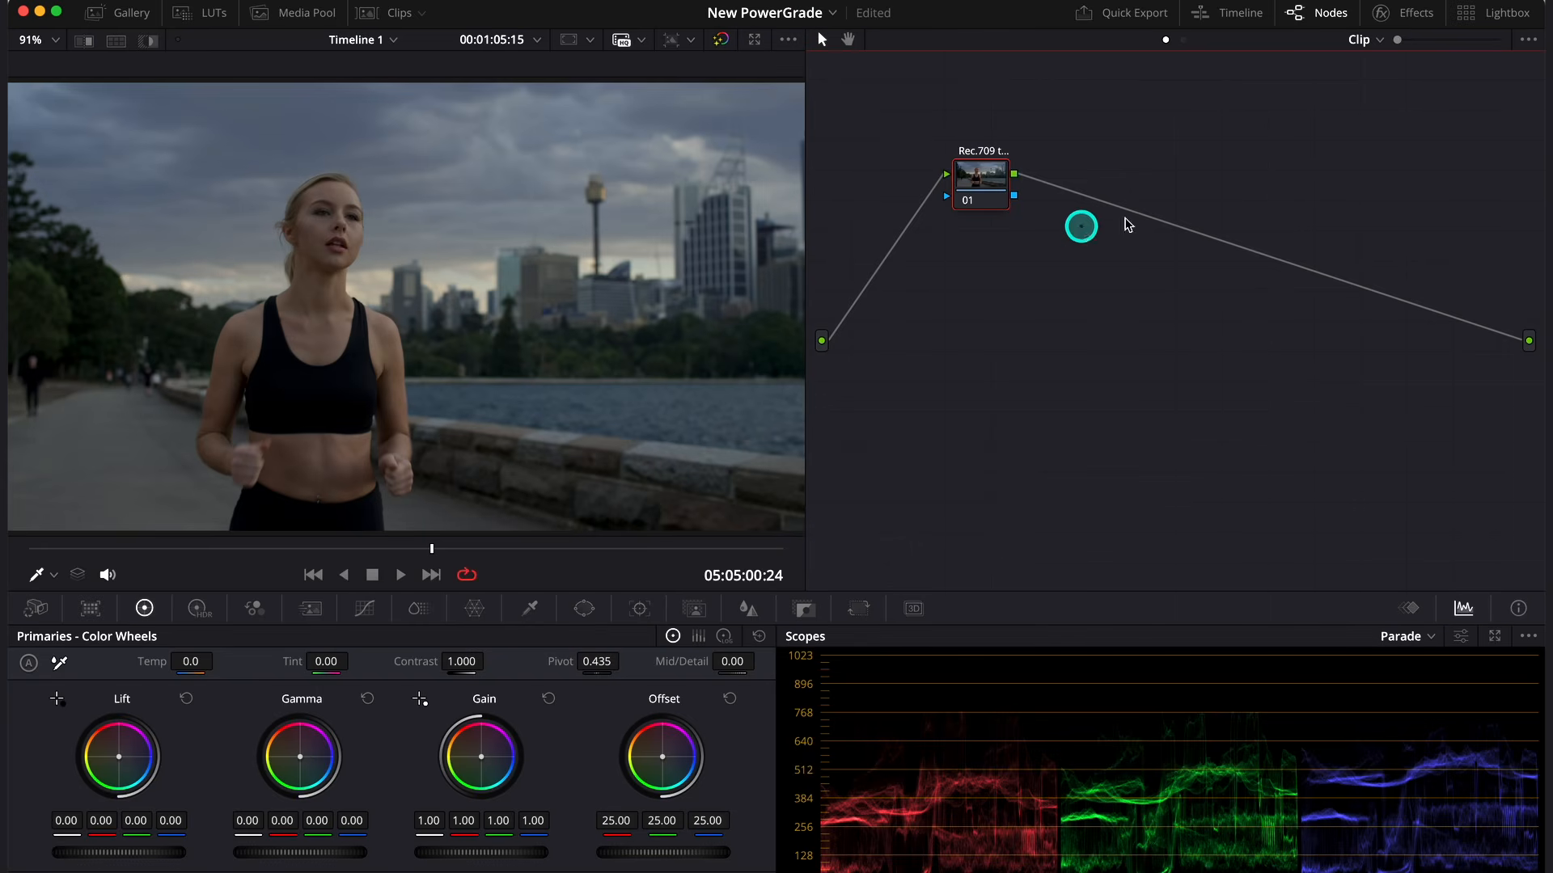
- Search the effects library for "color" and apply the Color Space Transform effect to node 01
click(1400, 8)
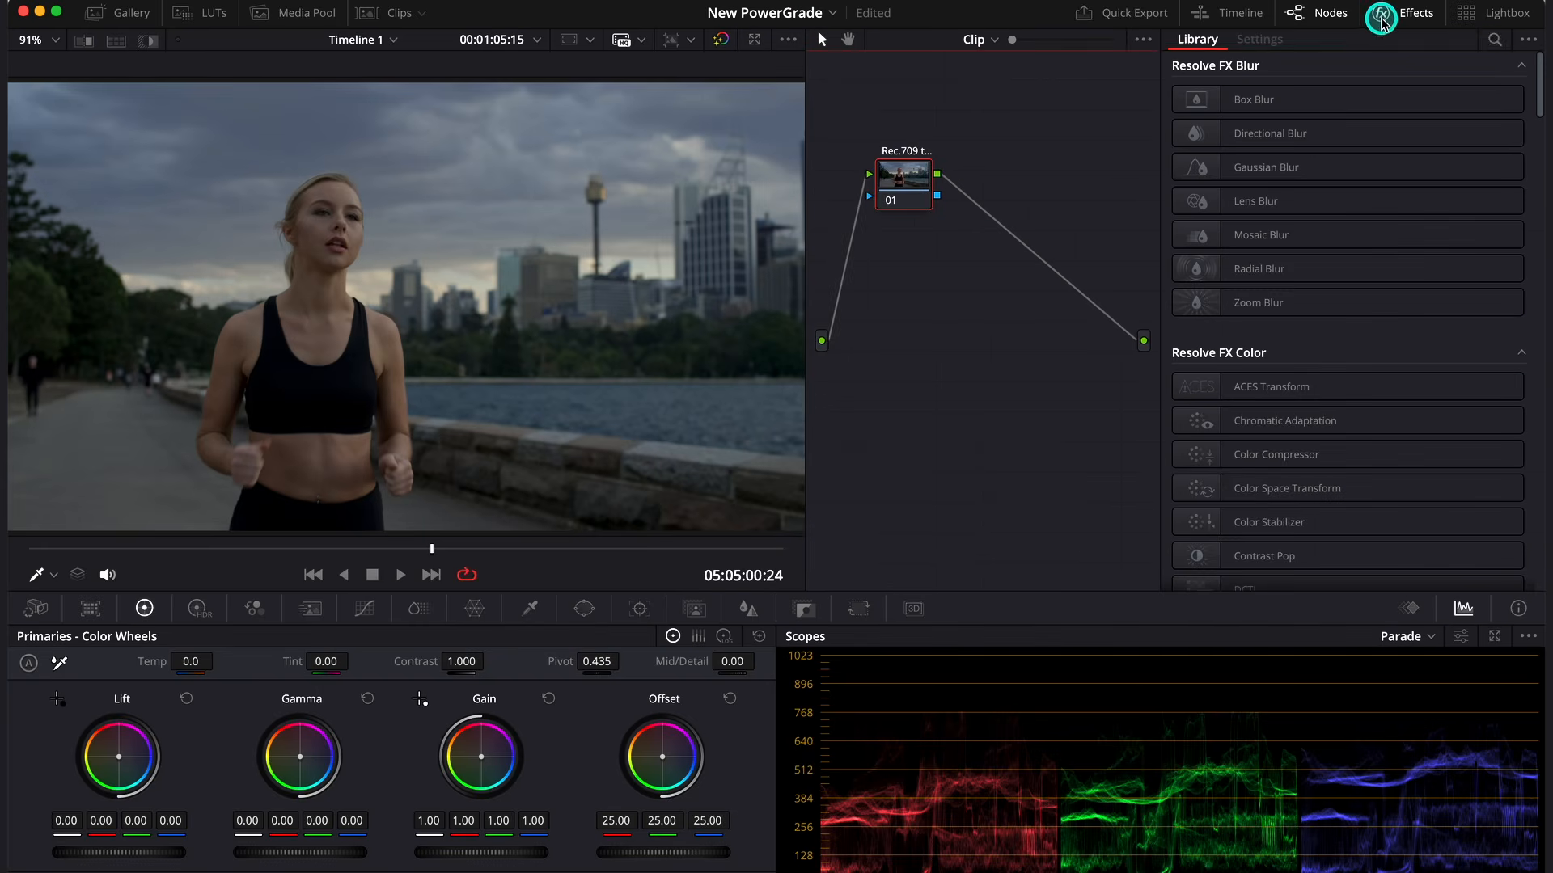
click(1493, 42)
text(color)
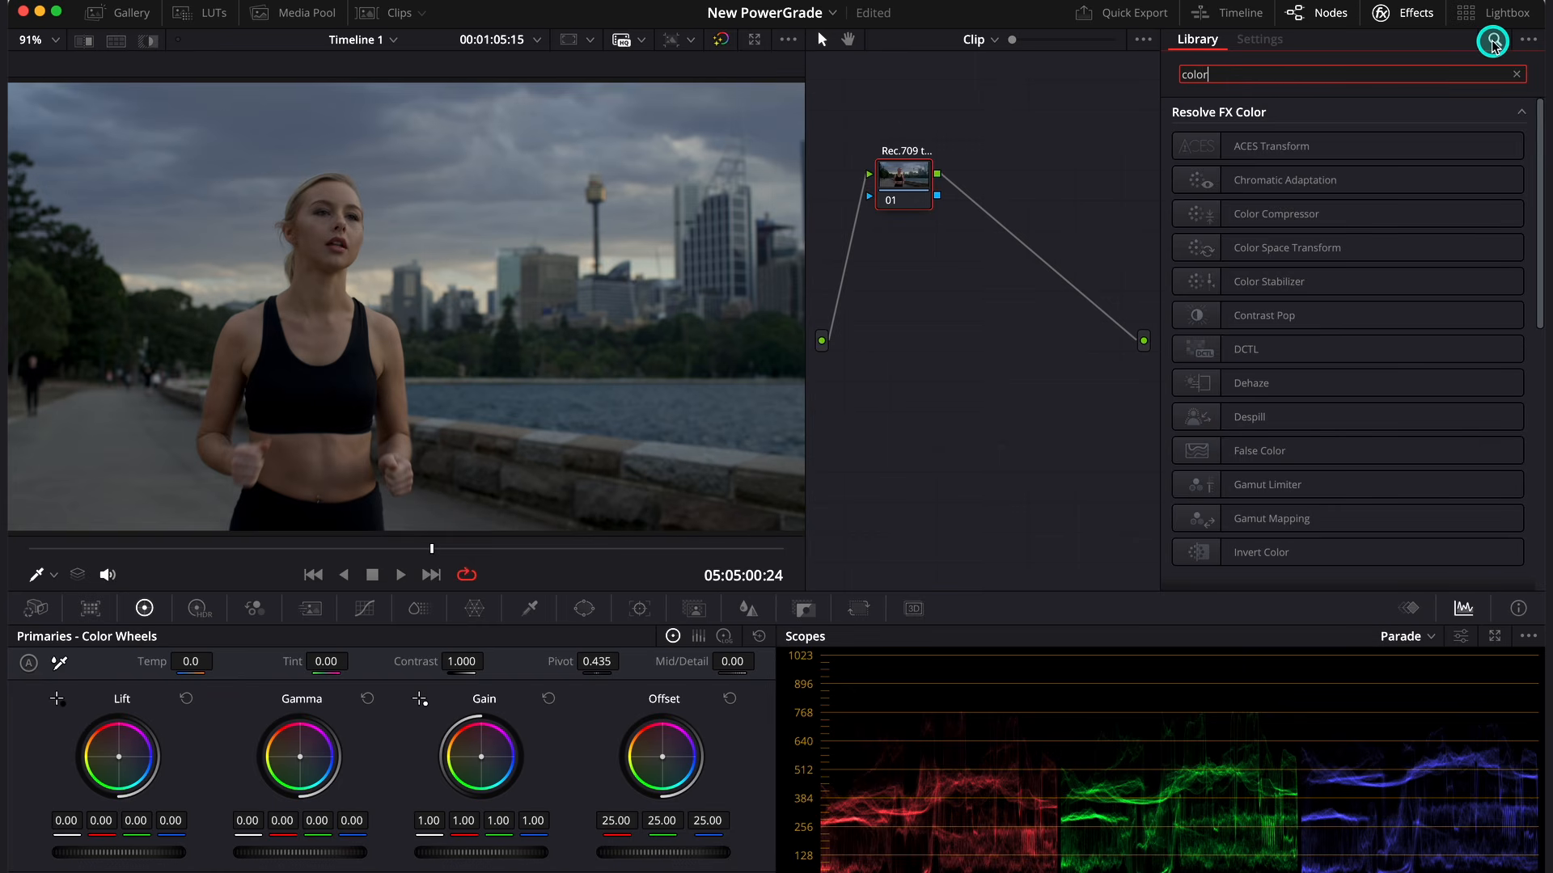
drag(1275, 246, 902, 176)
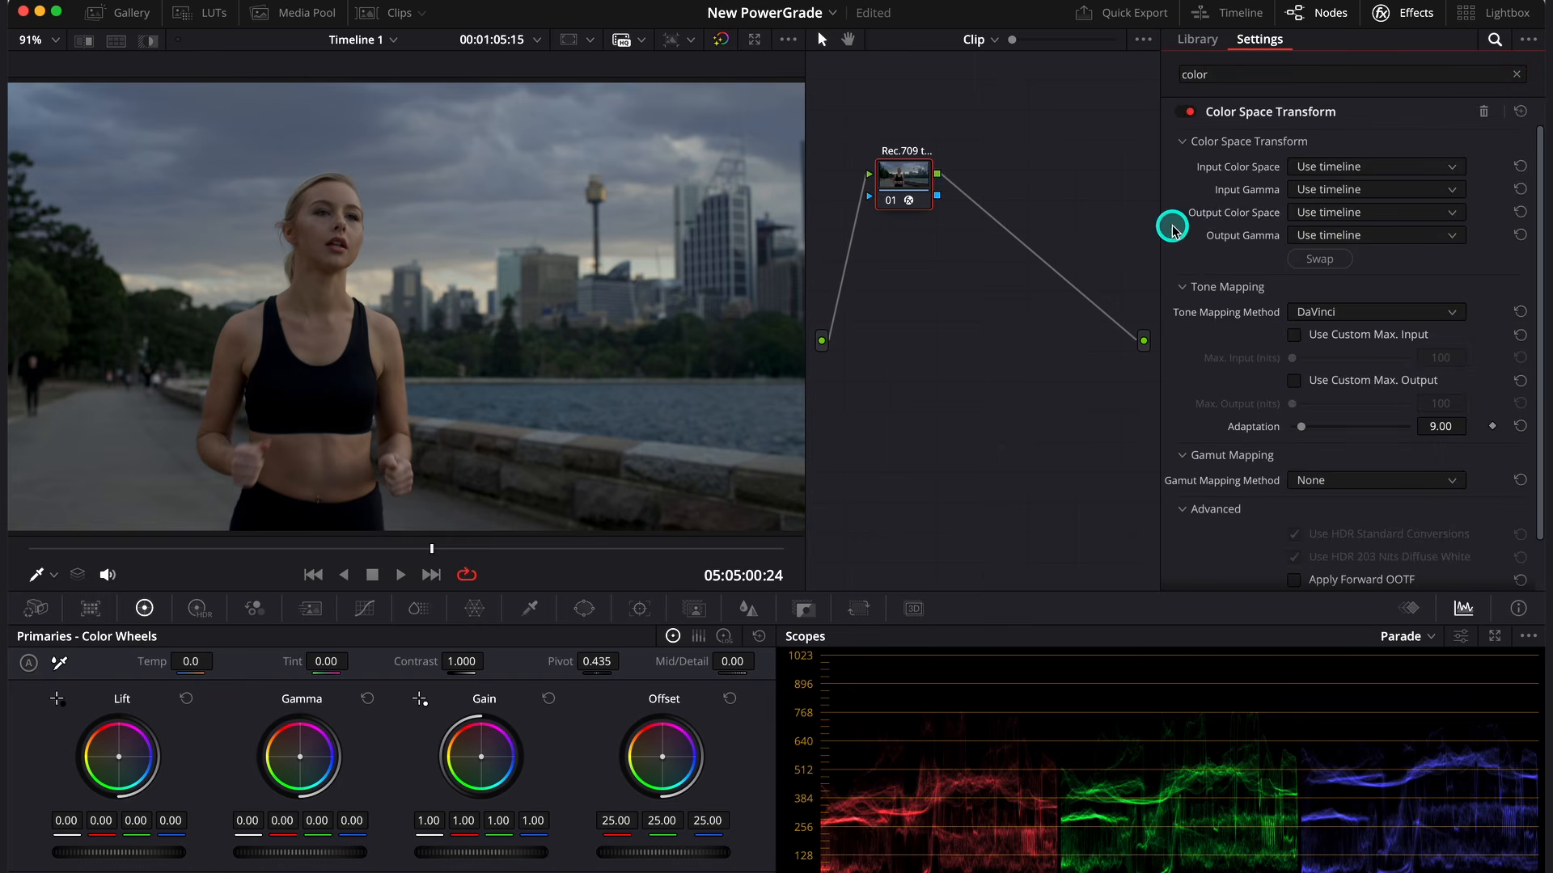
- Set node 01's Color Space Transform input color space to DaVinci Wide Gamut and input gamma to DaVinci Intermediate
click(1421, 170)
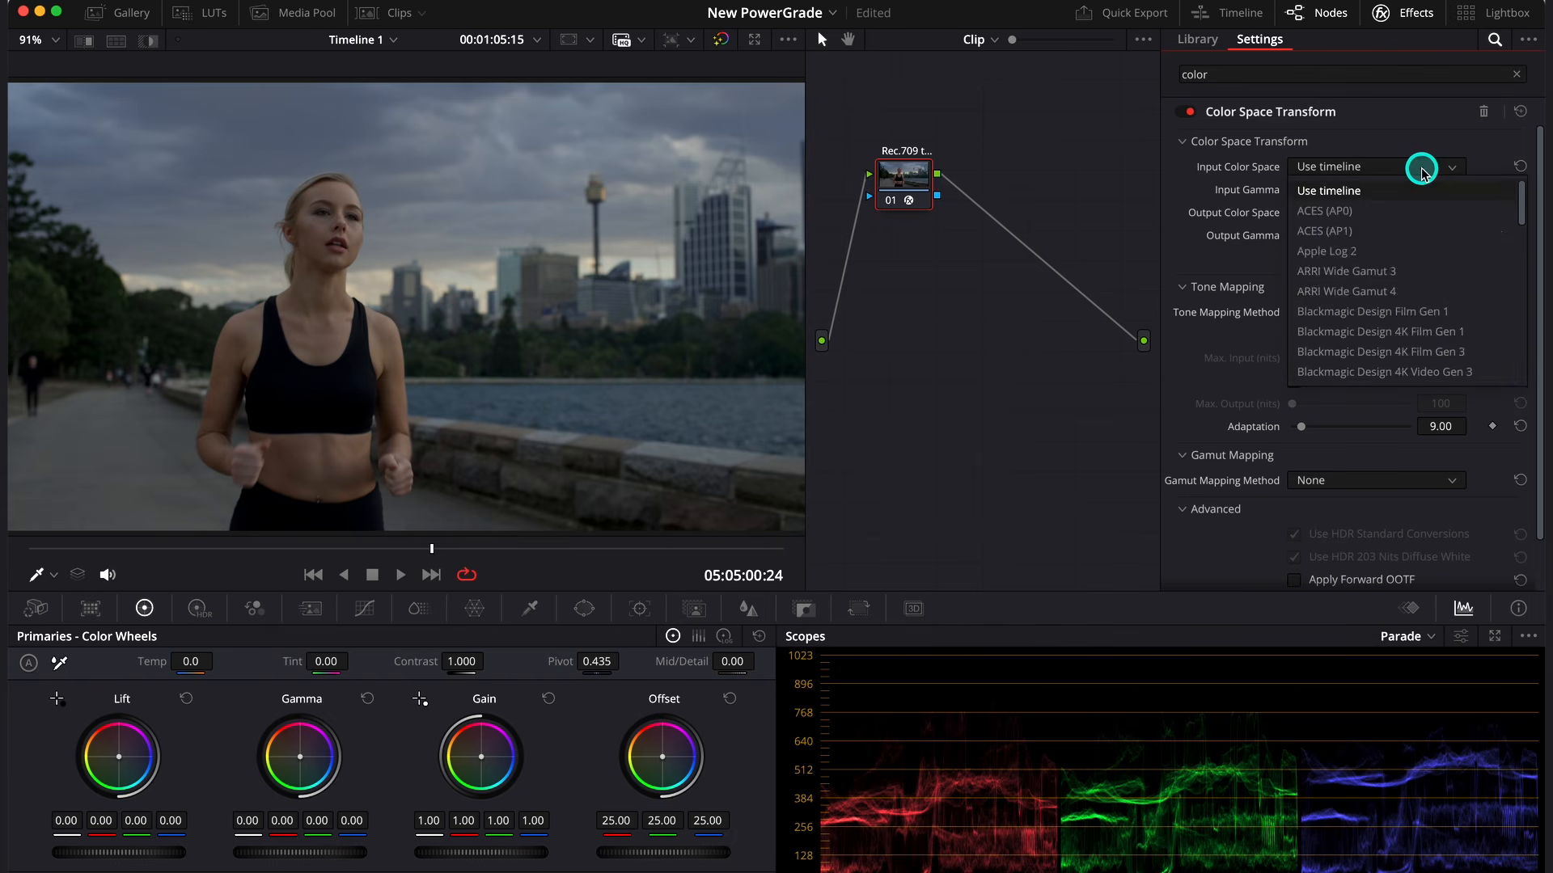
key(d)
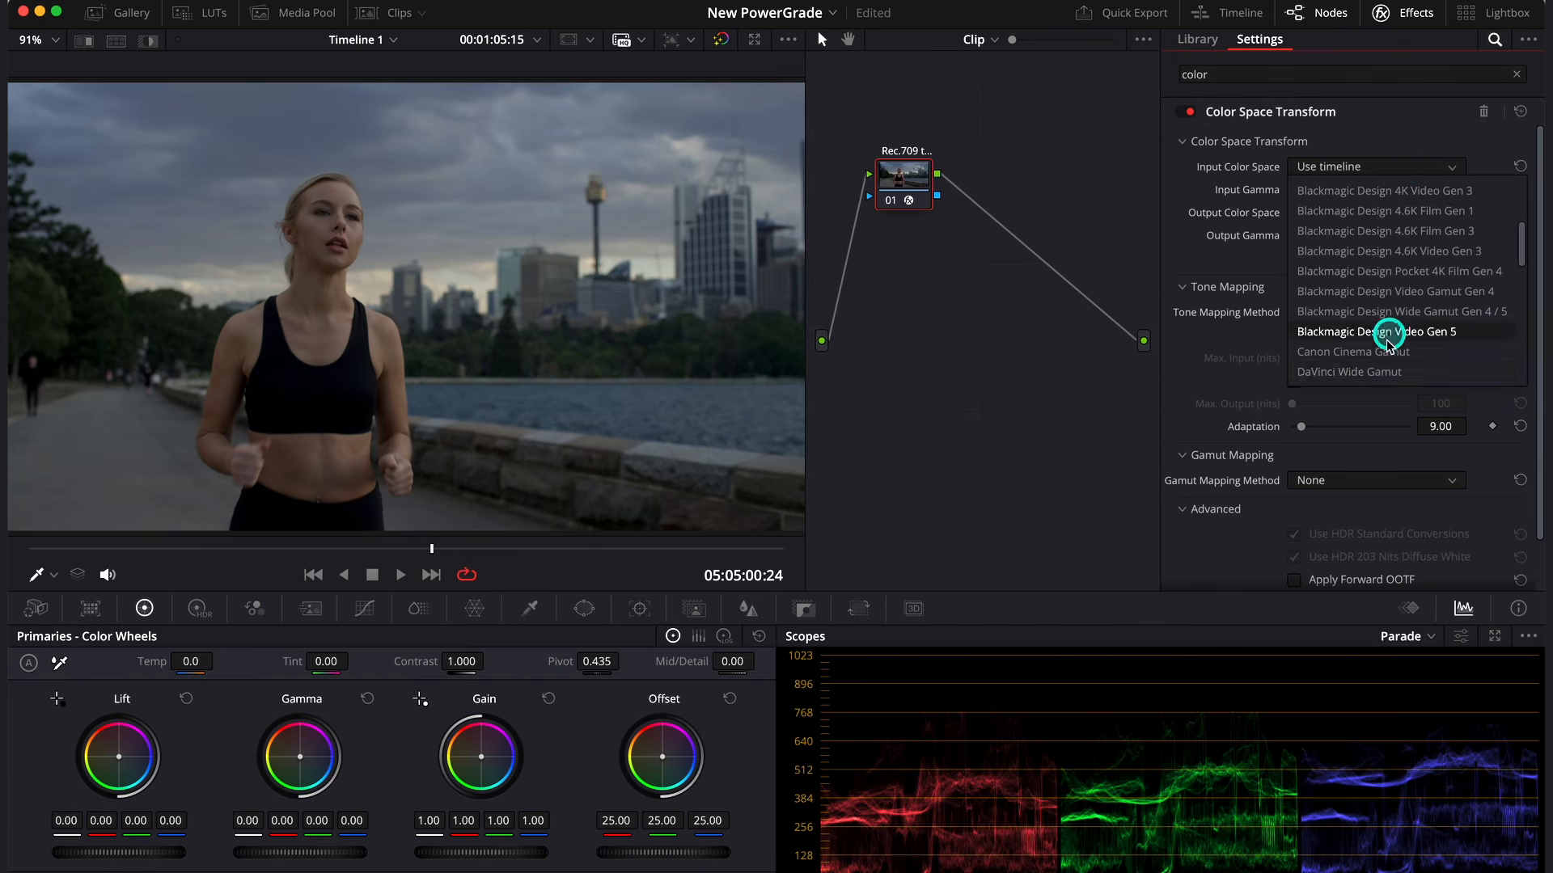
click(1378, 371)
click(1385, 192)
scroll(1388, 340, down, 3)
click(1369, 395)
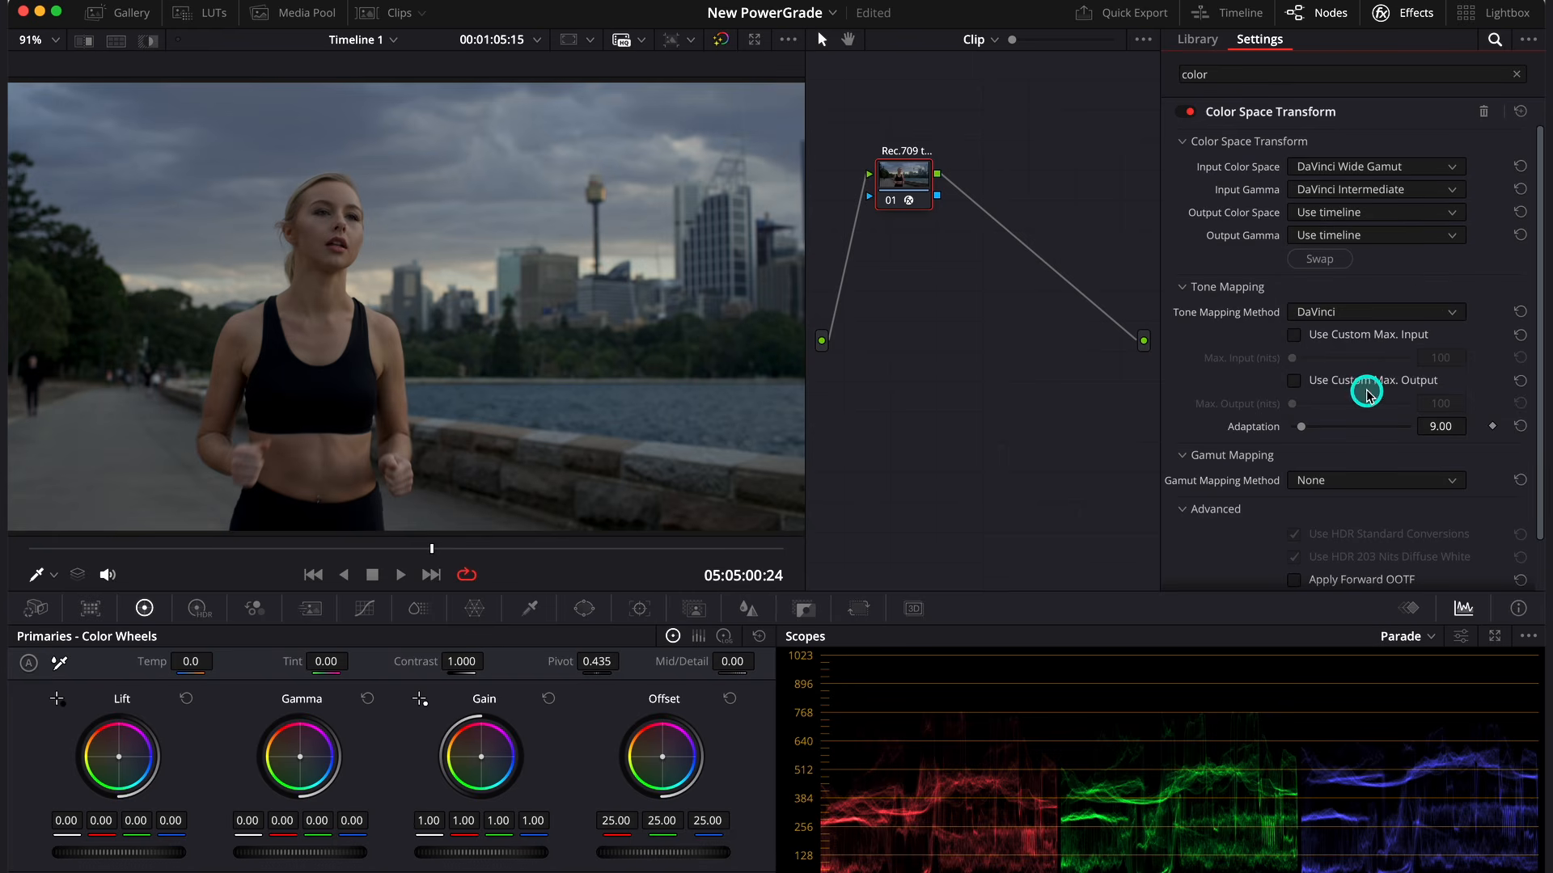
- Set node 01's Color Space Transform output color space to Rec.709 and output gamma to Cineon Film Log
click(1411, 218)
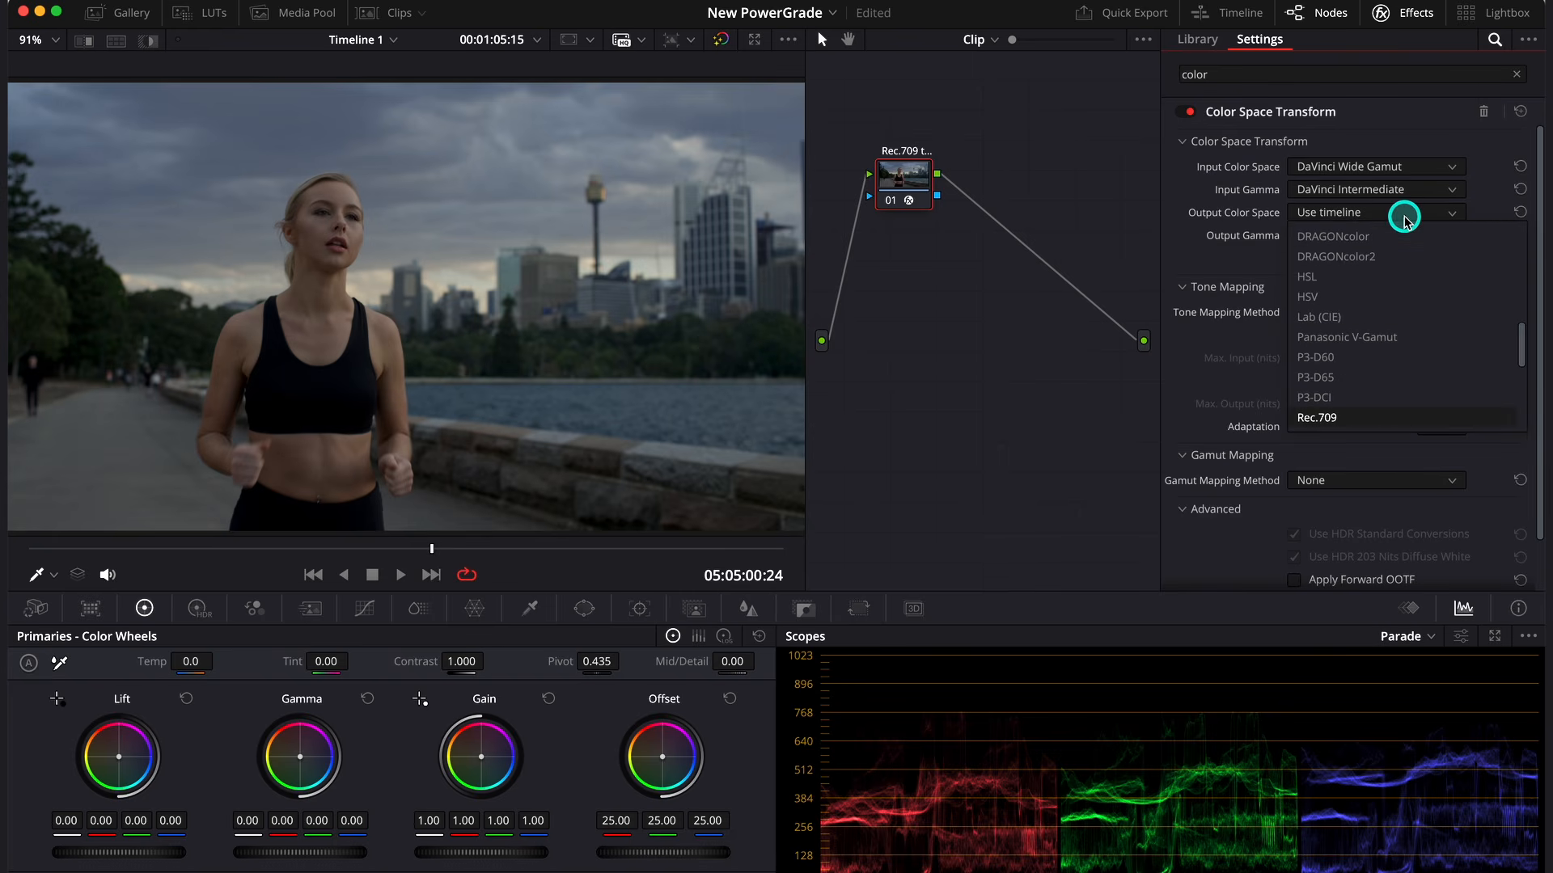
click(1352, 416)
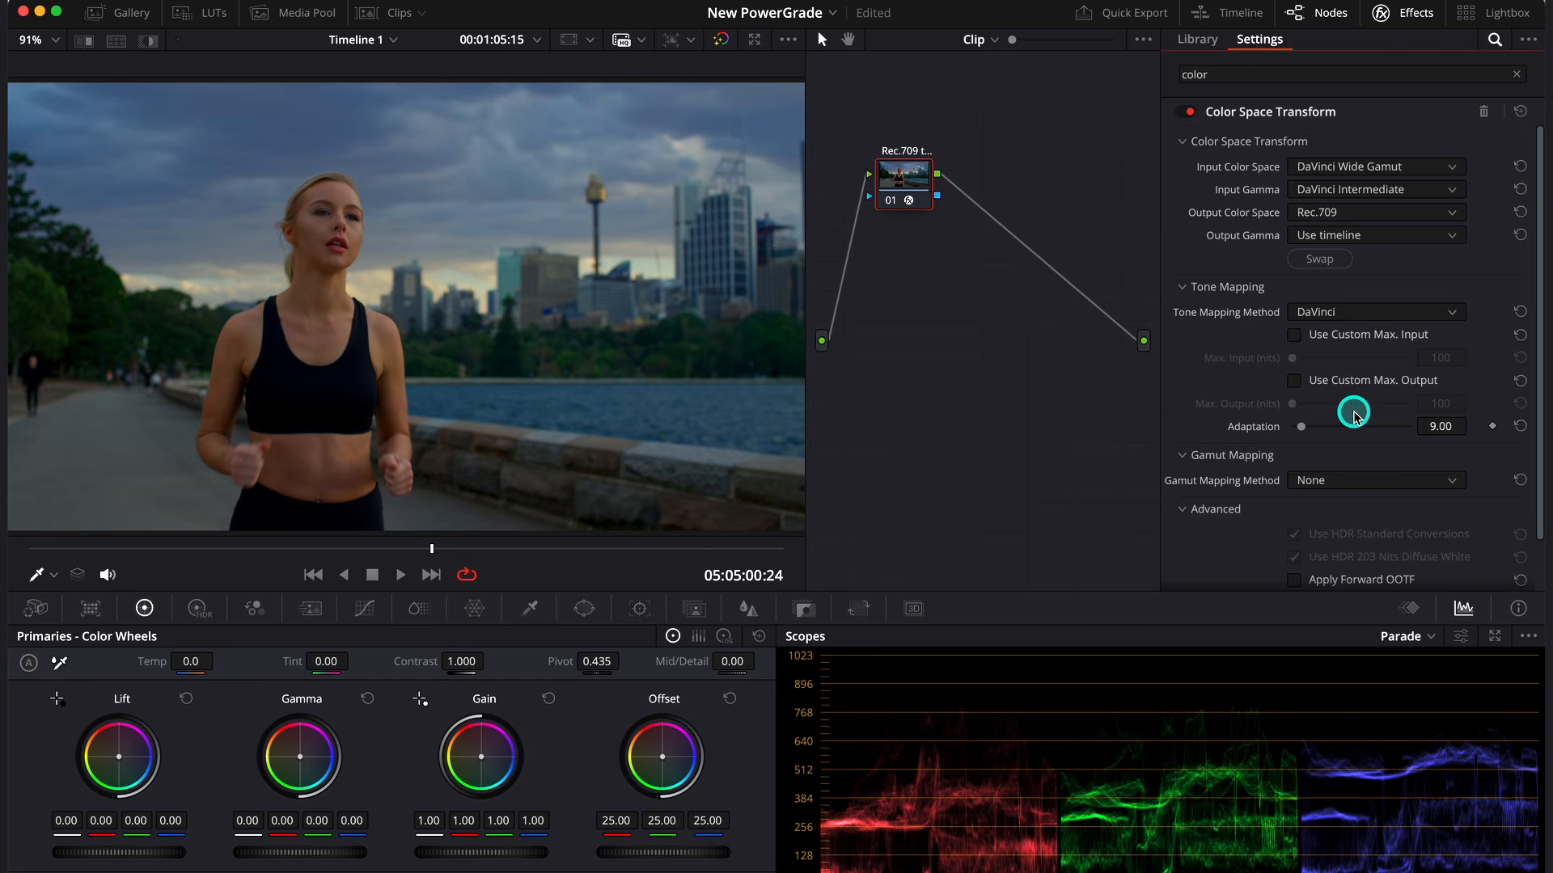
click(1405, 237)
text(ci)
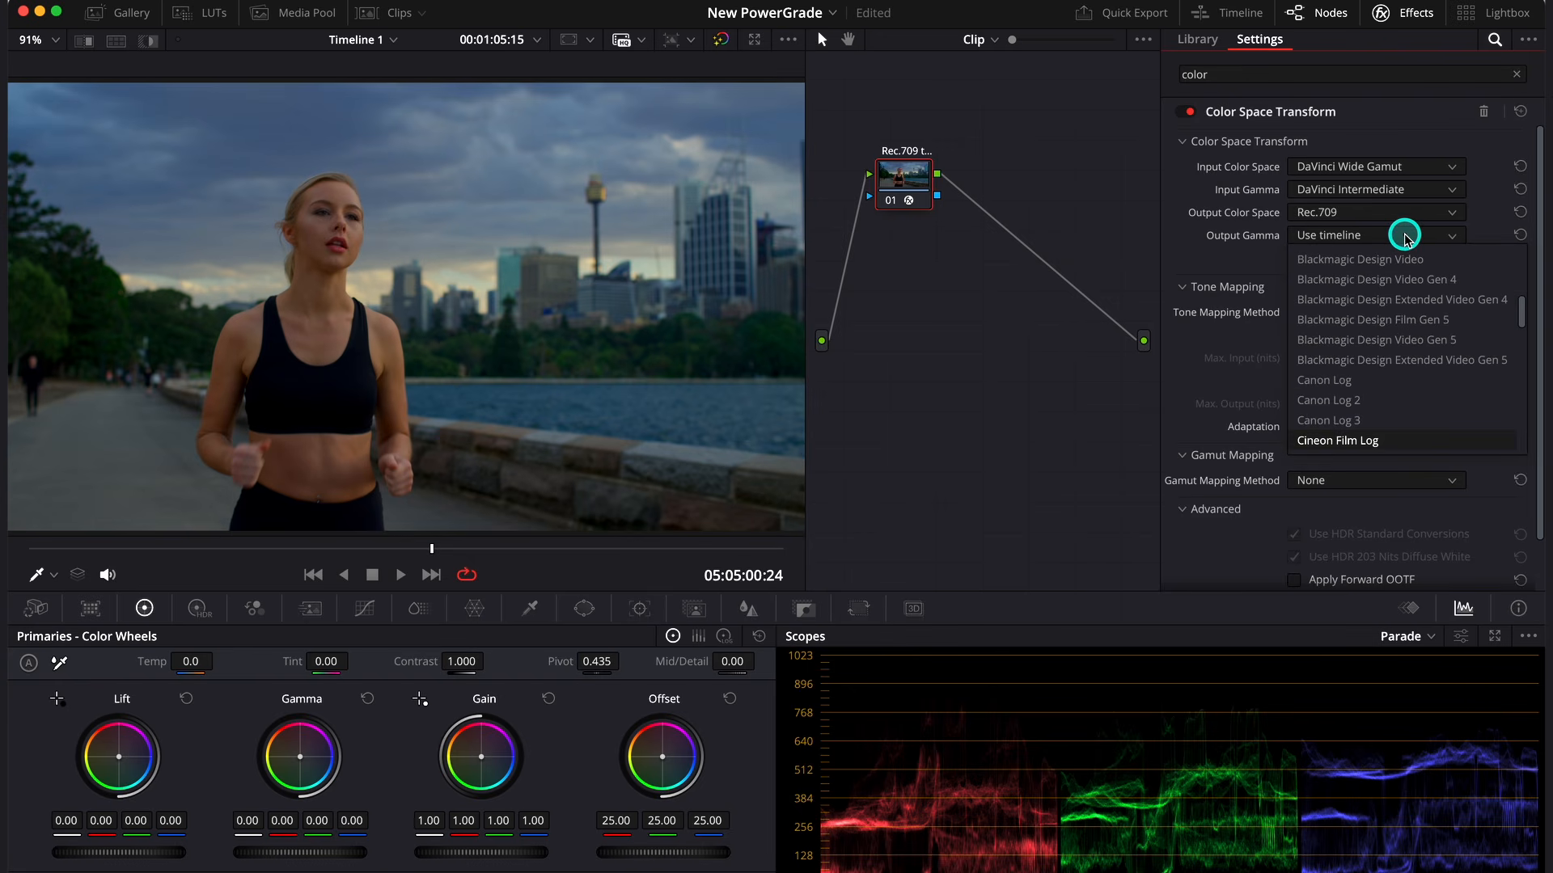
click(1377, 440)
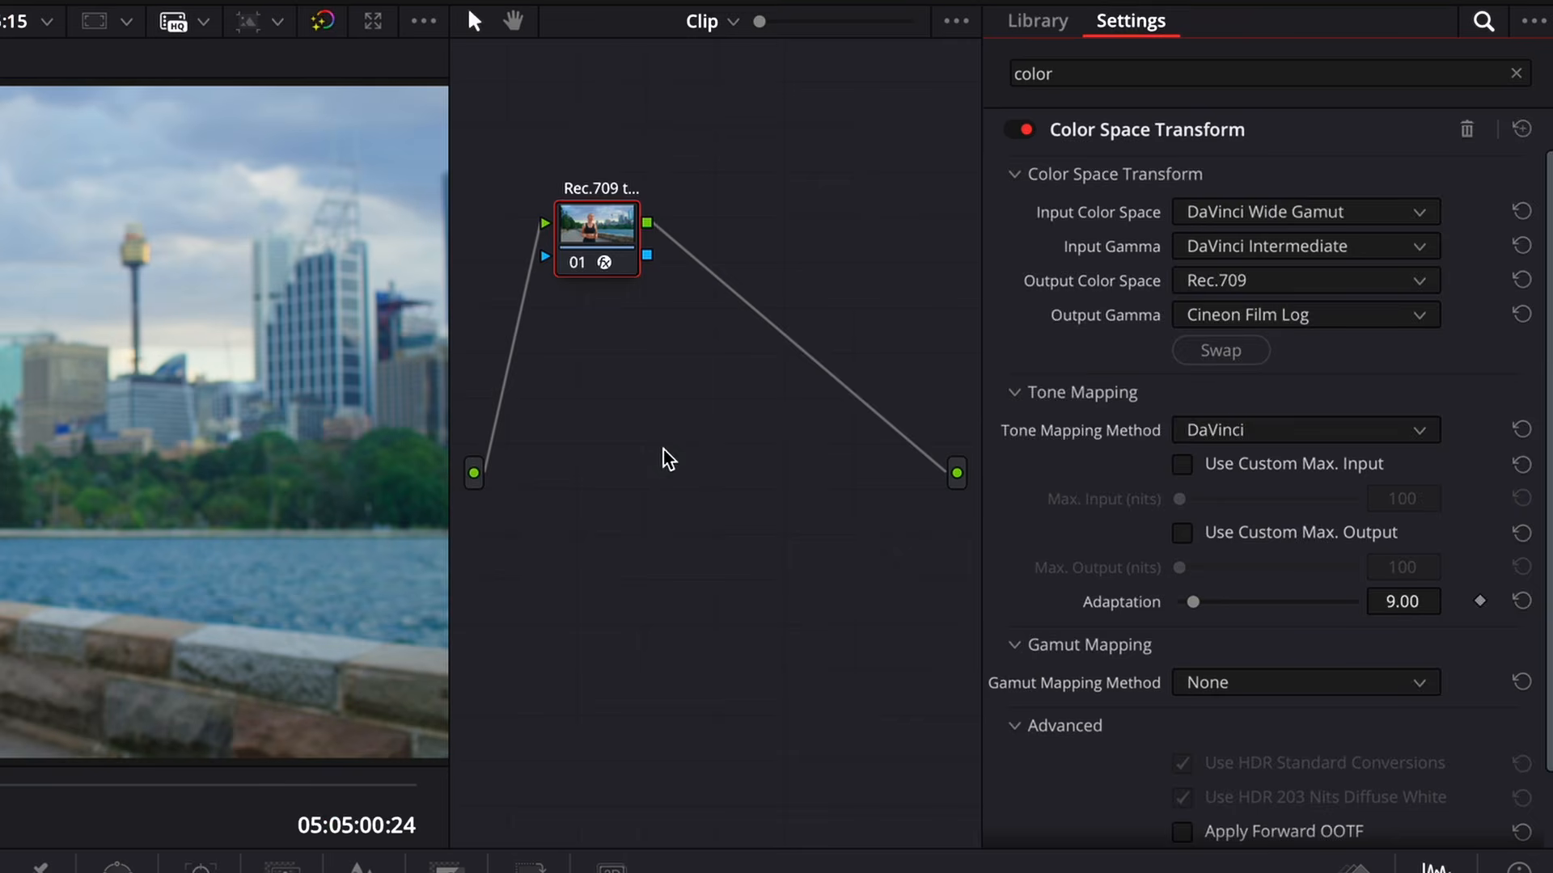
- Add two serial nodes after node 01 and label node 02 "LUT"
key(alt+s)
key(alt+s)
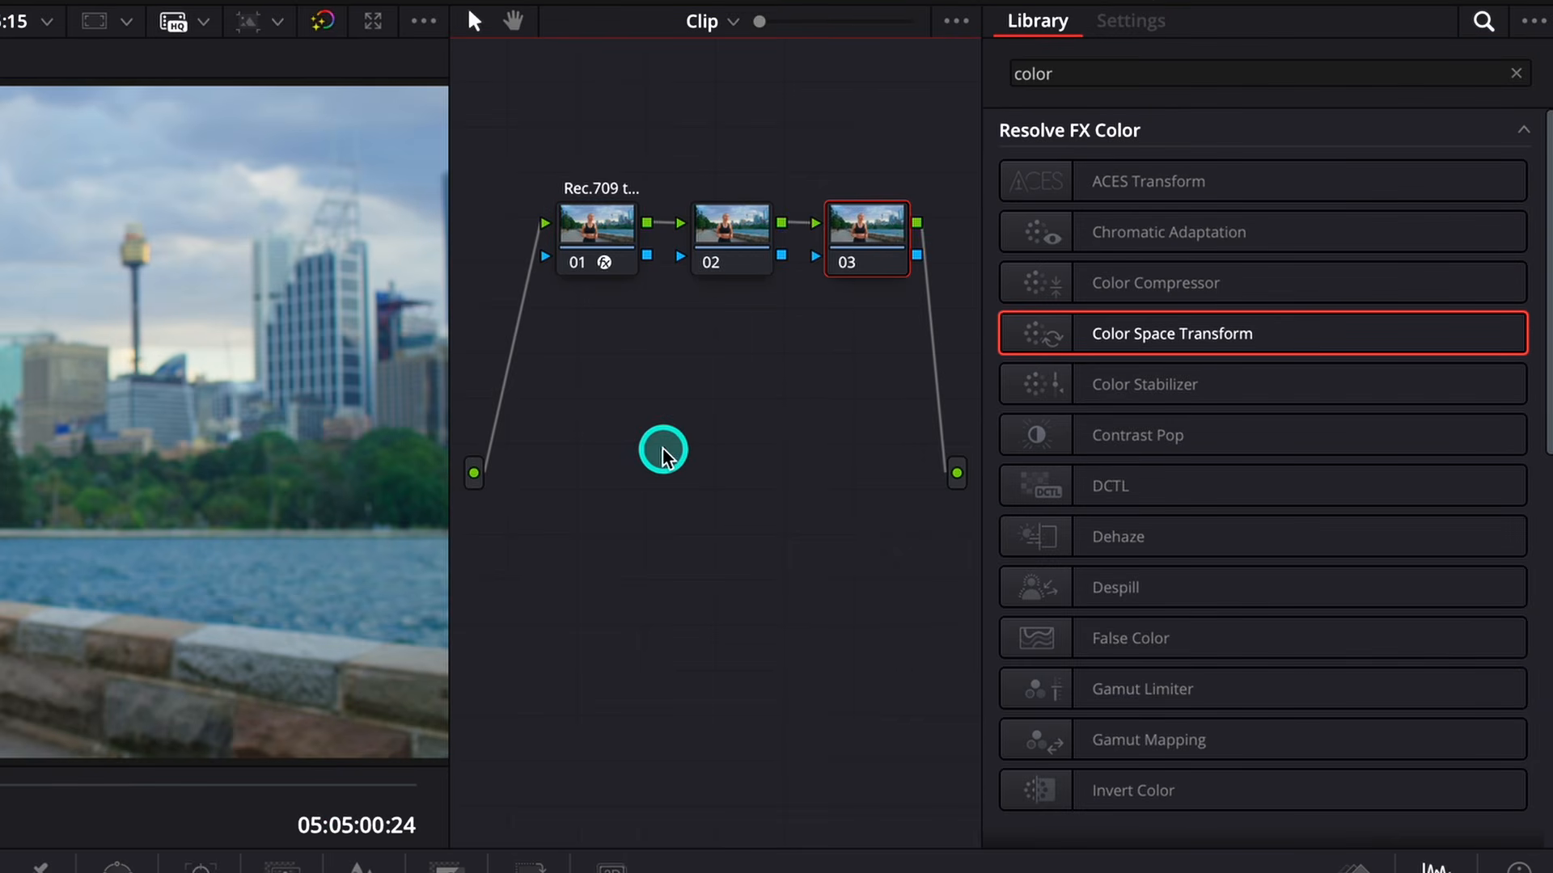
click(732, 235)
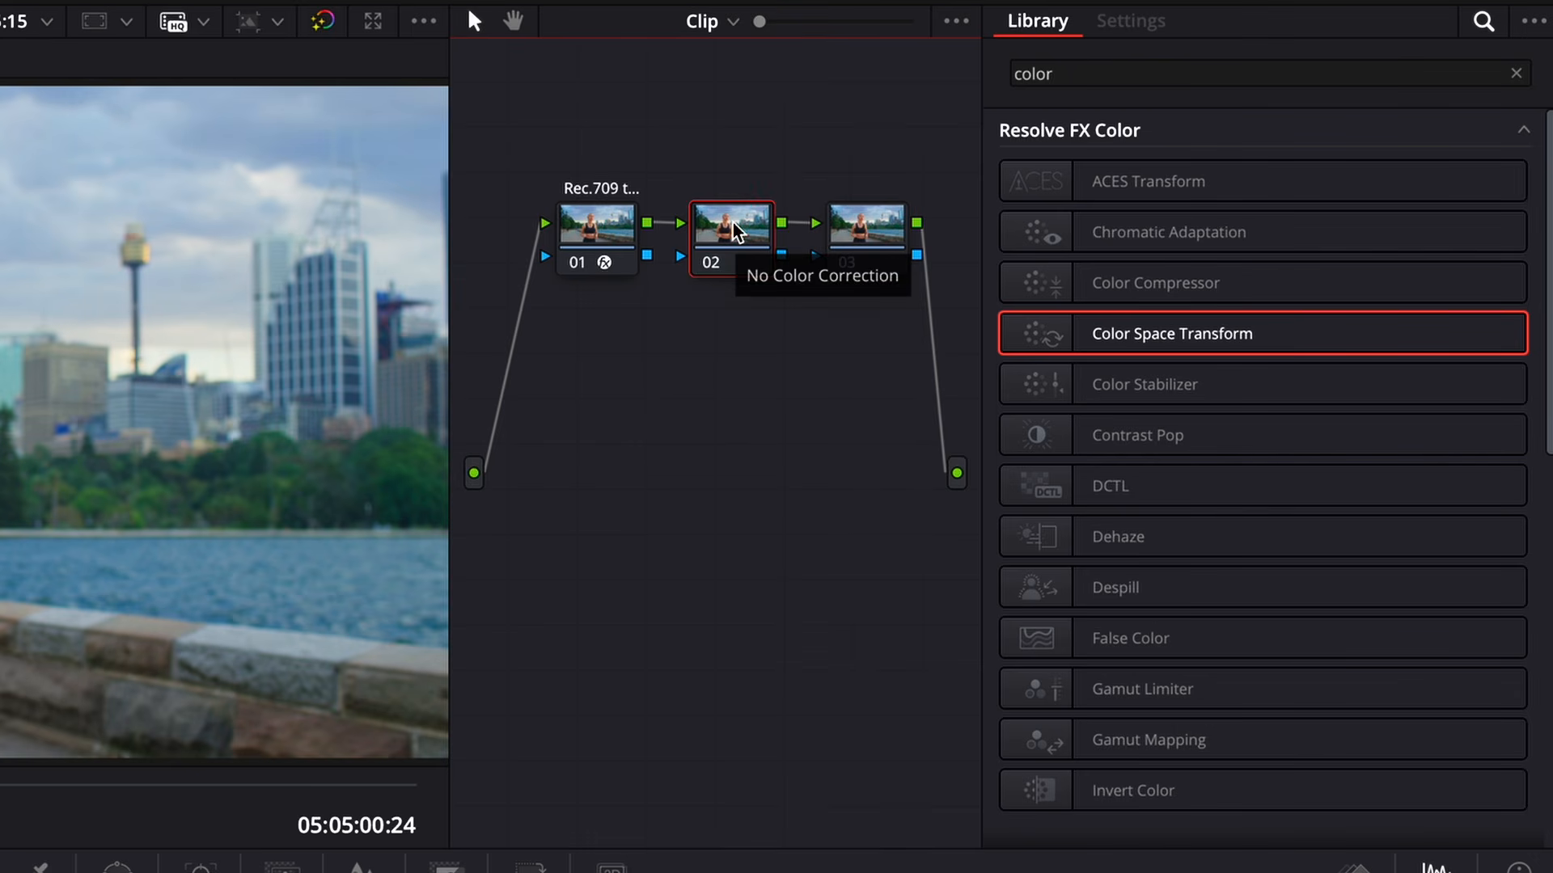
right_click(733, 231)
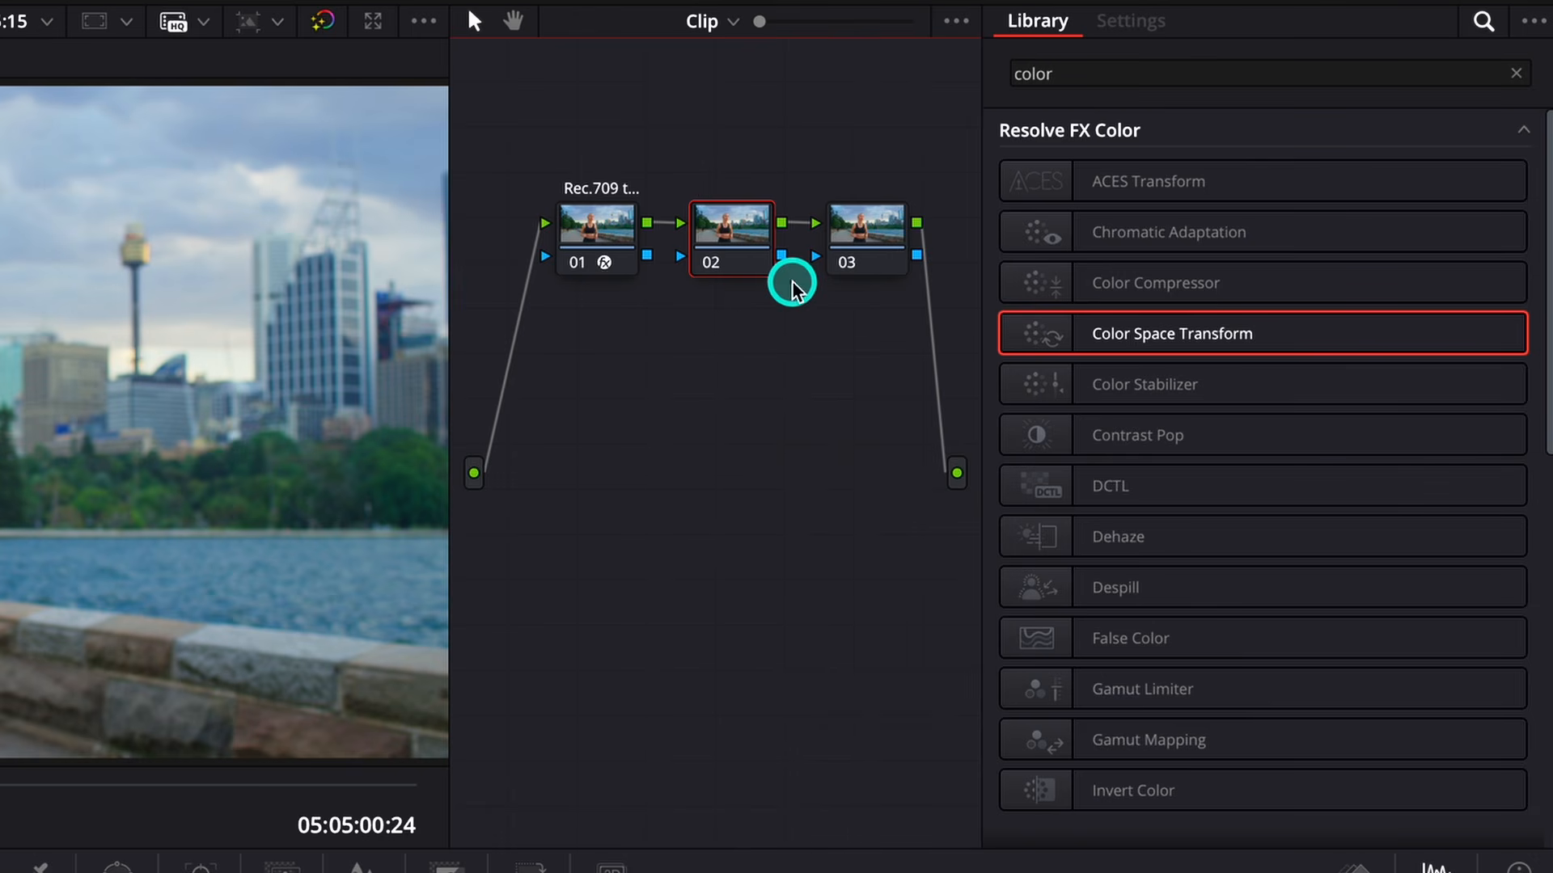
key(Return)
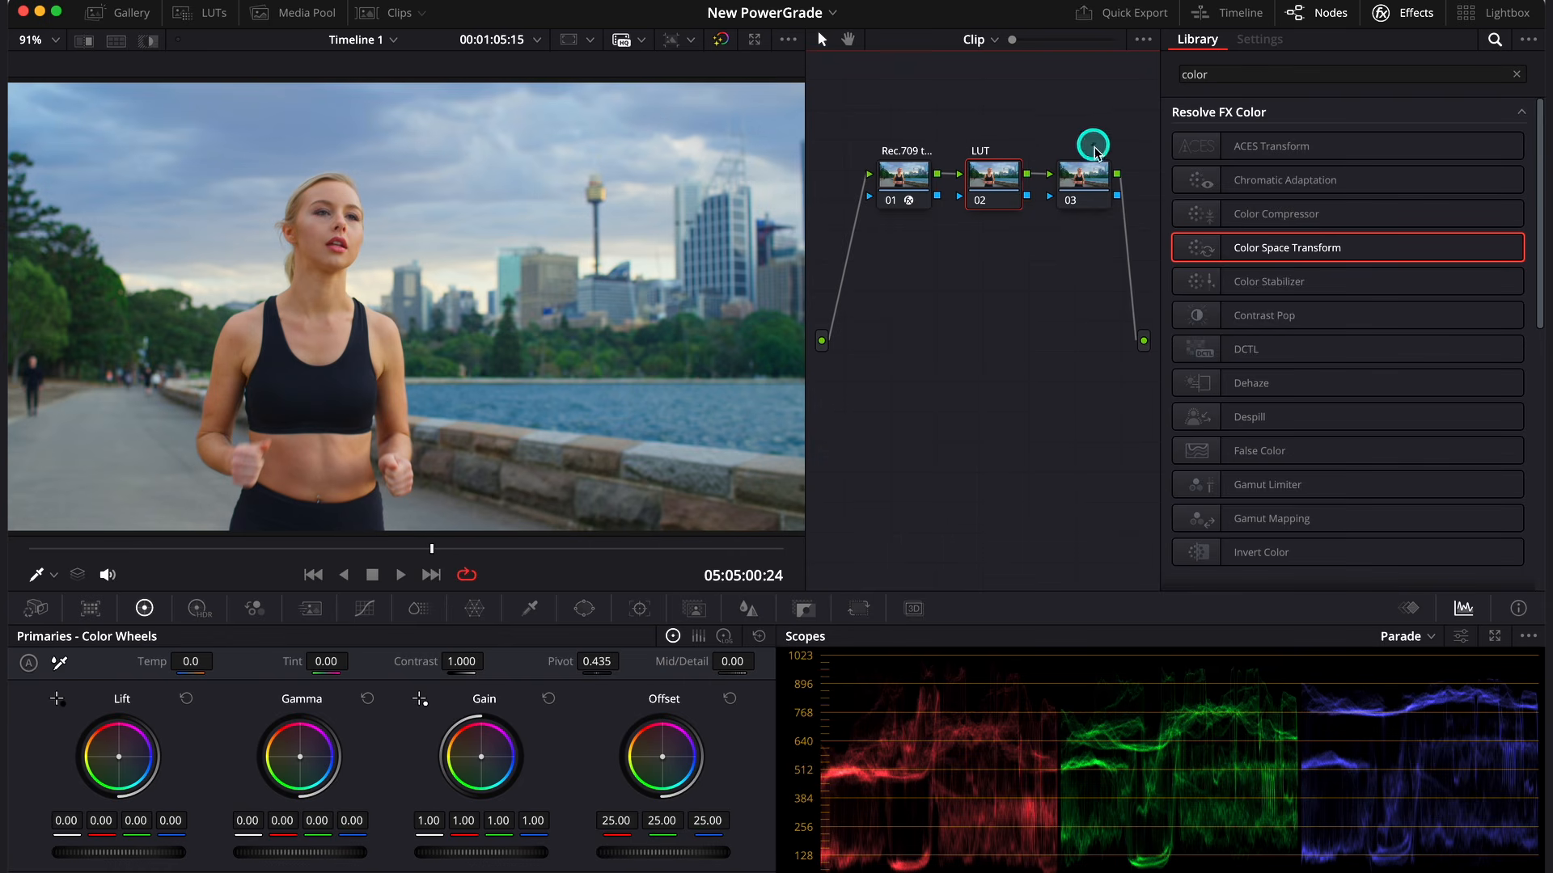
- Label node 03 "Rec.709 to DWG" and apply the Color Space Transform effect to it
right_click(1098, 189)
click(1131, 219)
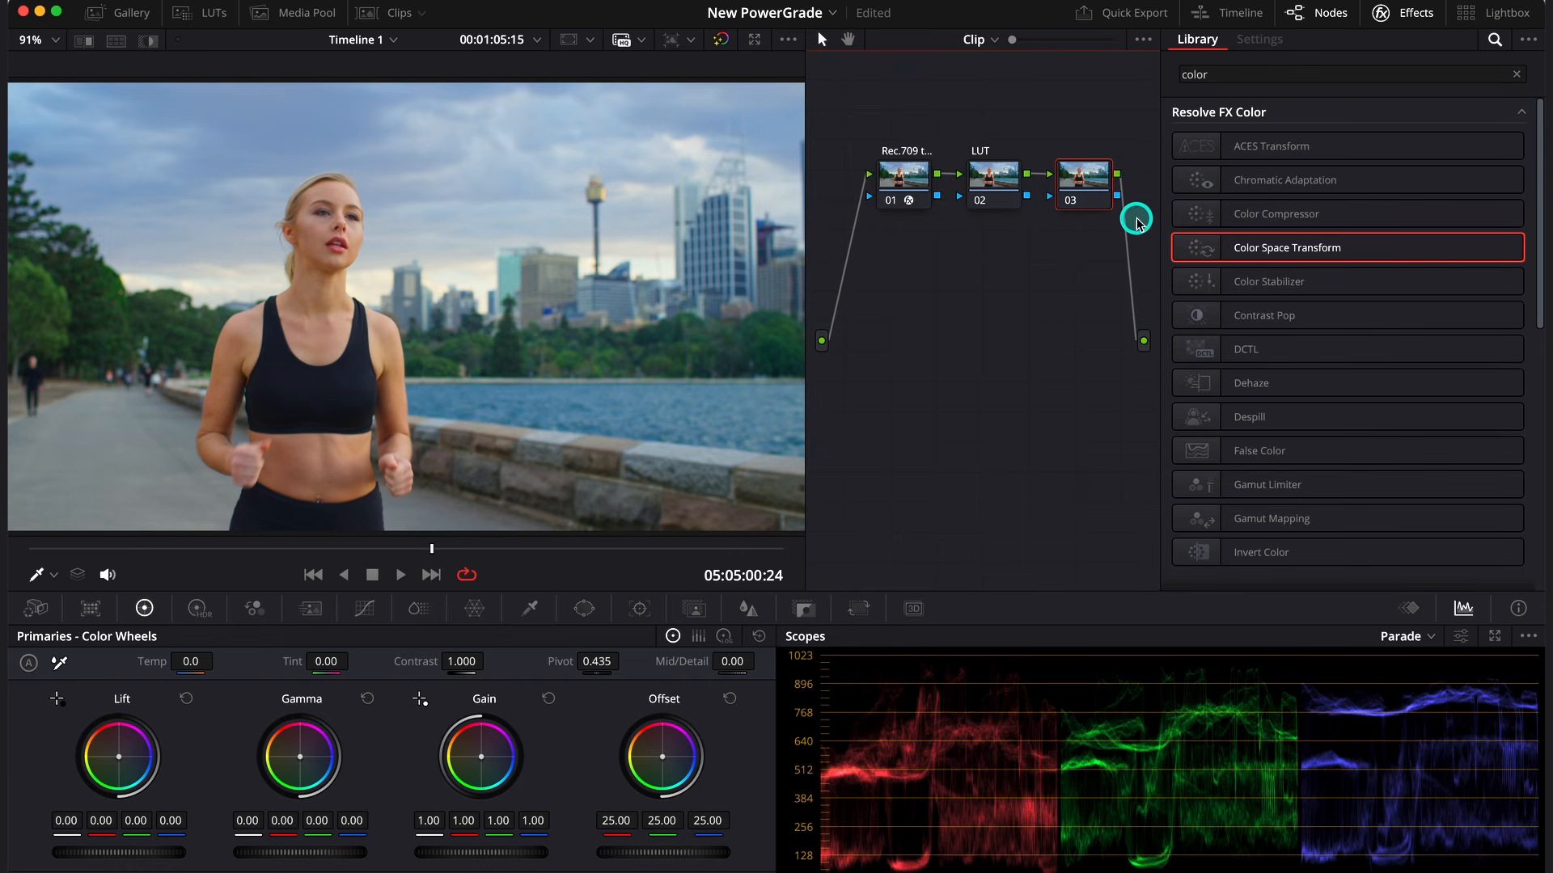
text(Rec.709 t...)
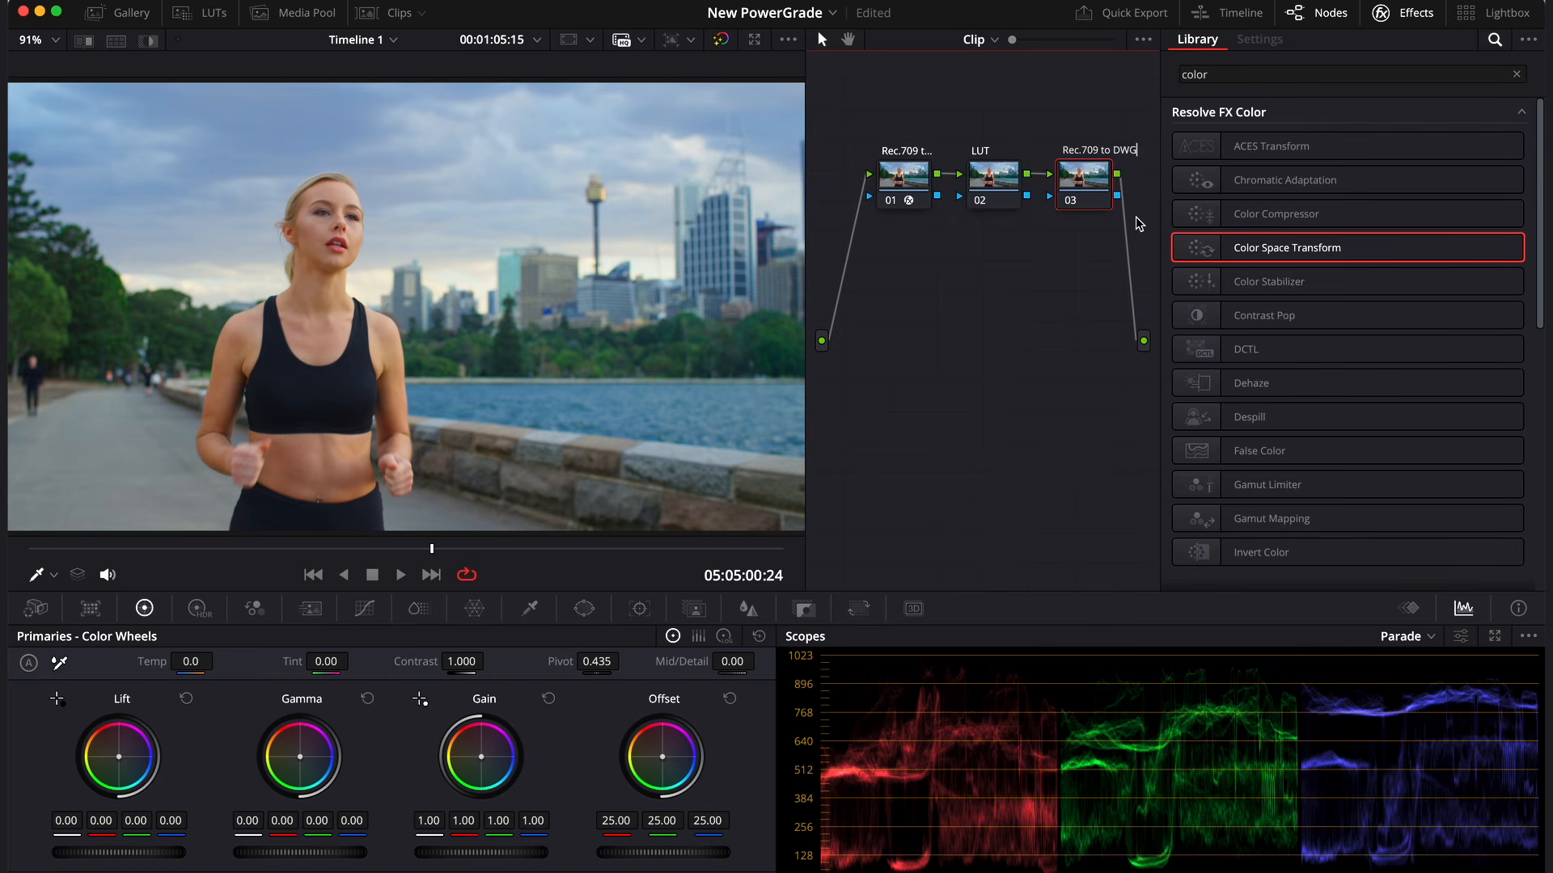
click(1138, 222)
drag(1255, 250, 1110, 198)
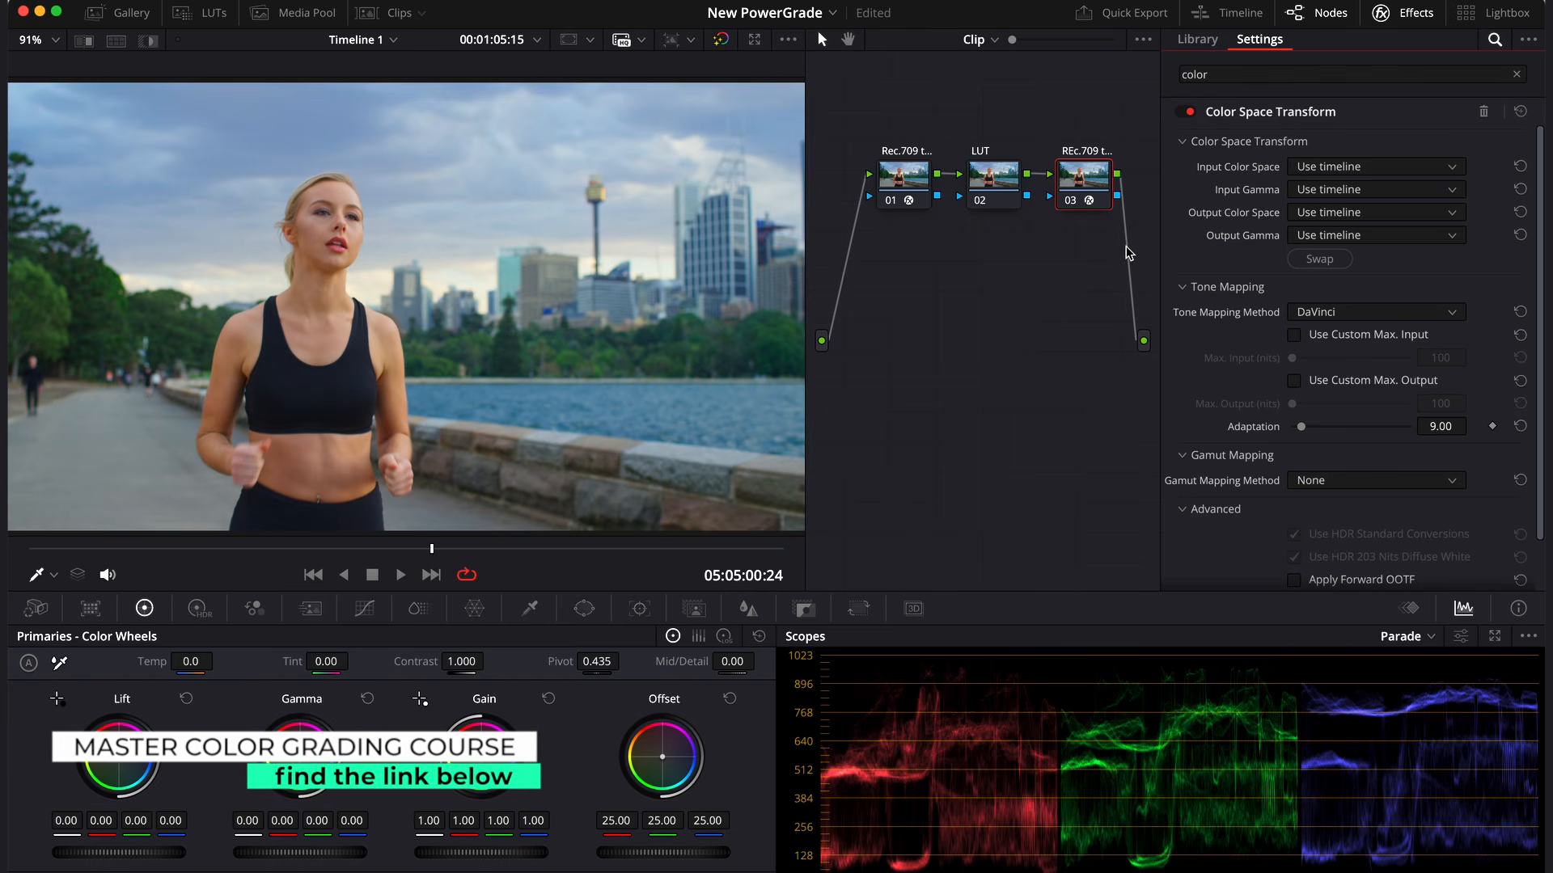
- Set both the input color space and the input gamma of node 03's Color Space Transform to Rec.709
click(1367, 166)
scroll(1367, 166, down, 10)
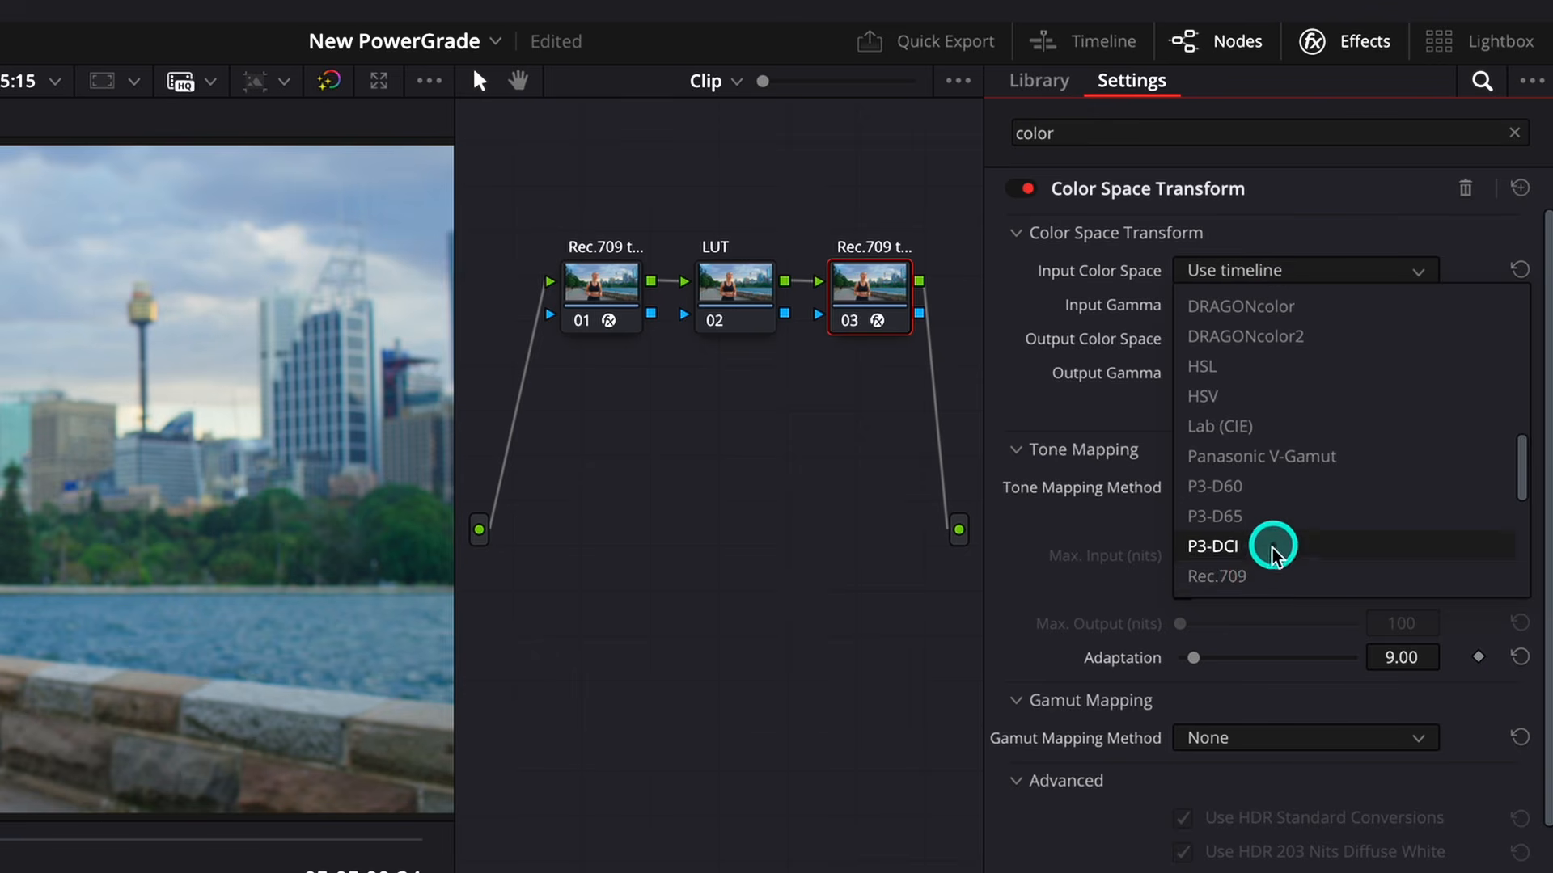
click(1263, 576)
click(1278, 305)
scroll(1278, 305, down, 5)
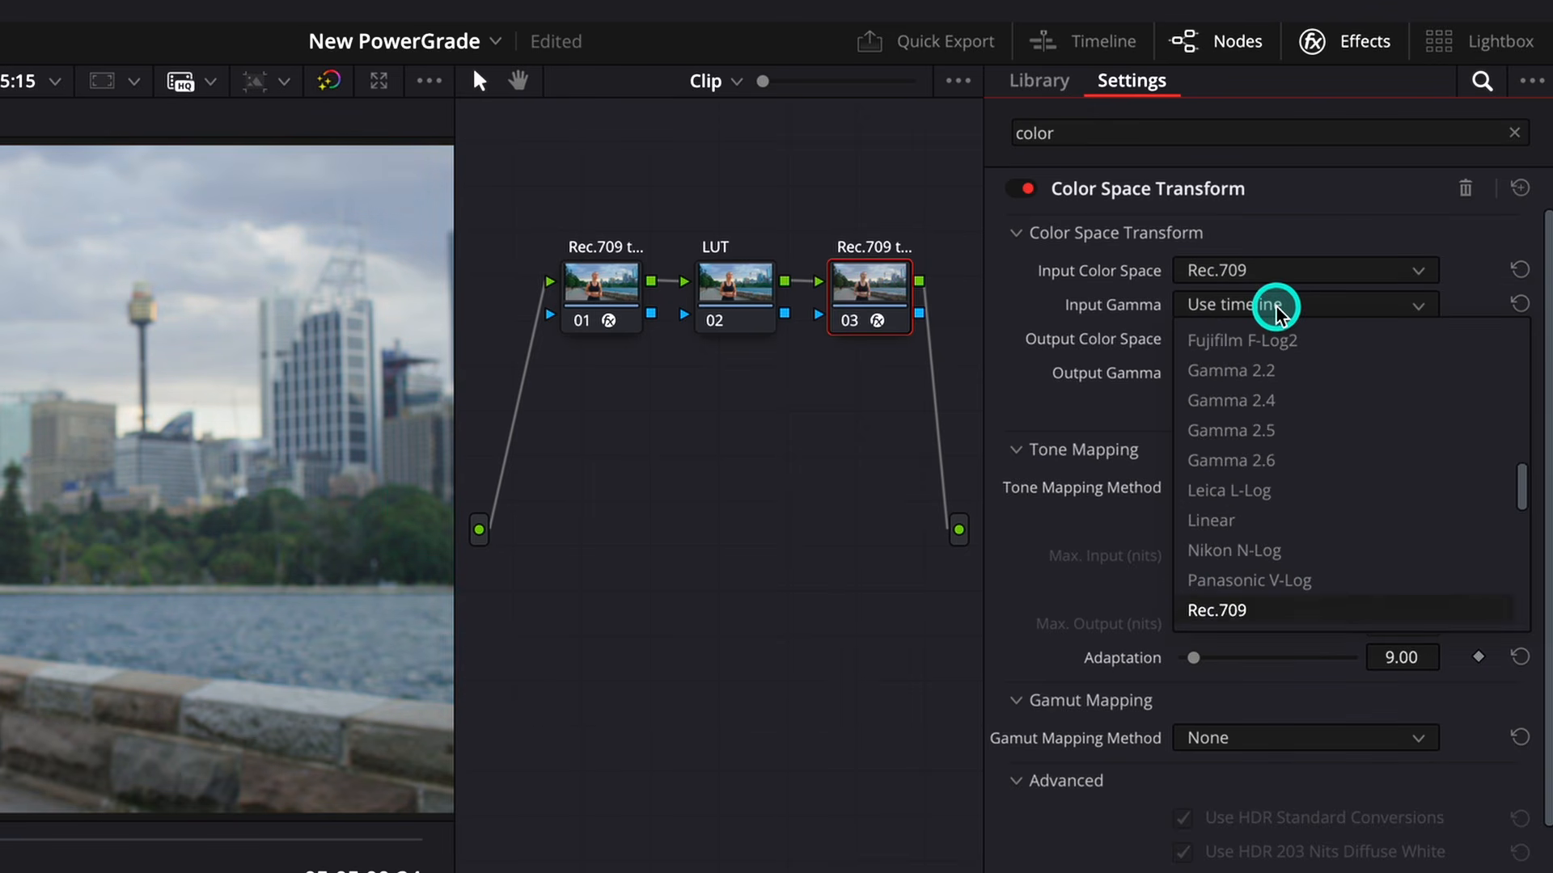
click(1239, 610)
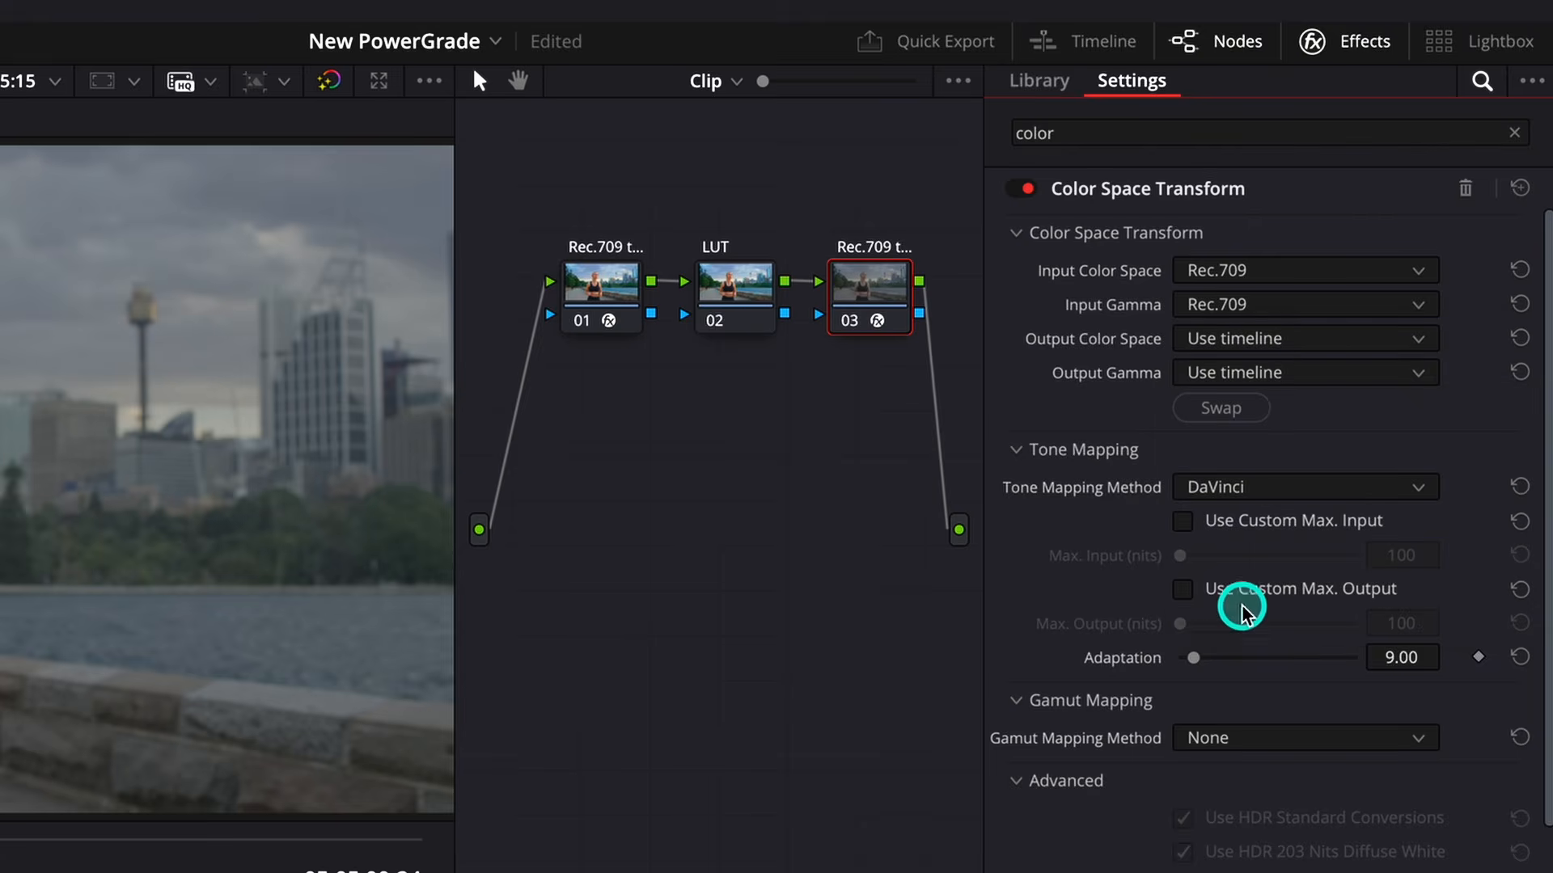
- Set node 03's Color Space Transform output color space to DaVinci Wide Gamut and output gamma to DaVinci Intermediate
click(1297, 343)
scroll(1296, 344, down, 5)
click(1317, 644)
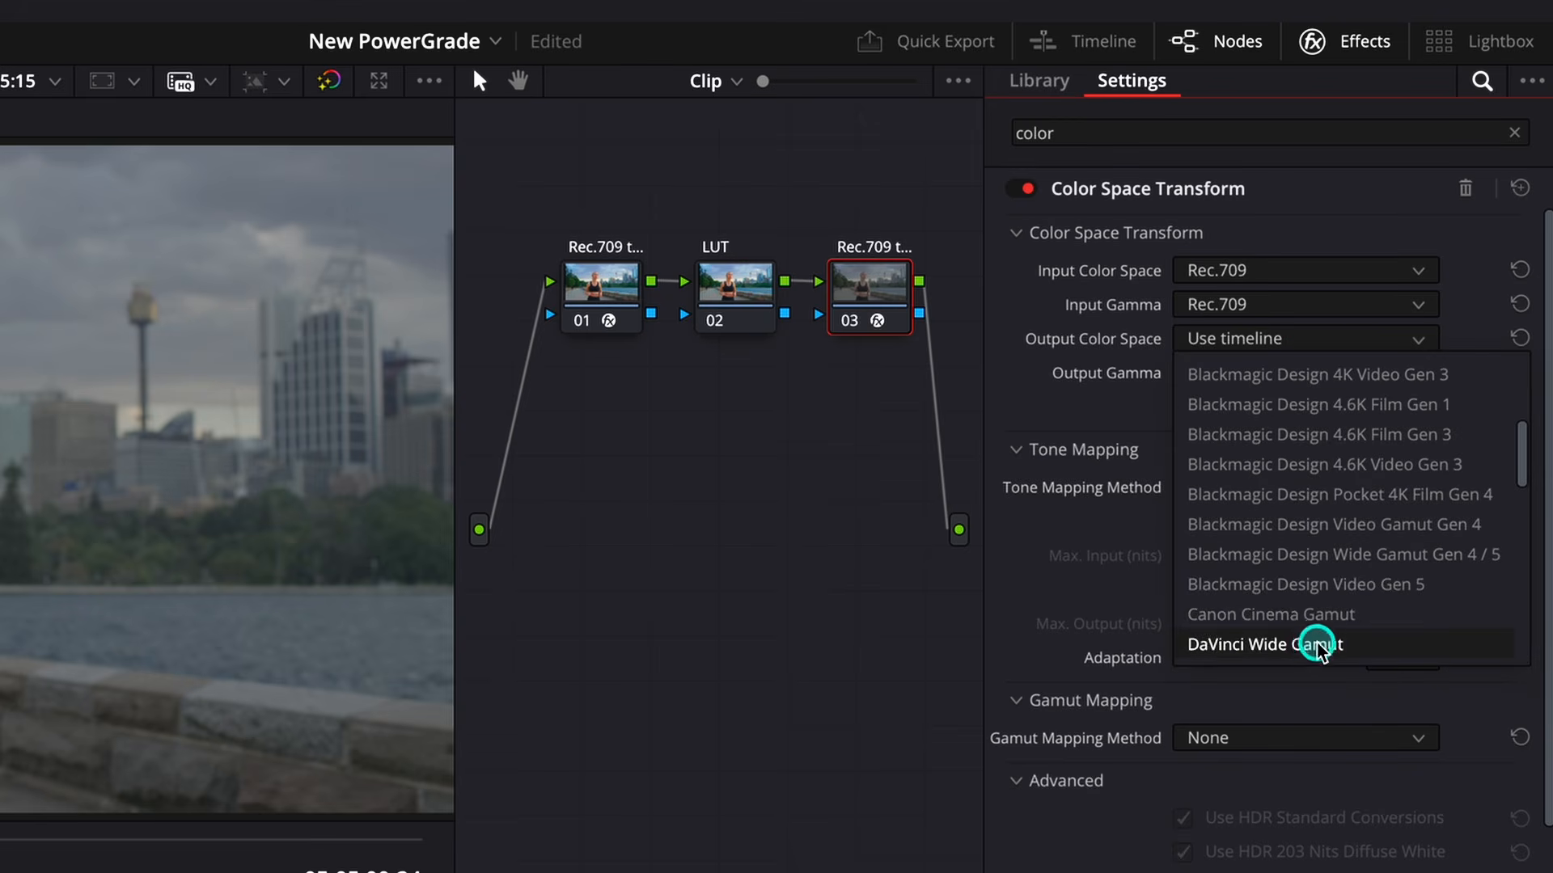
click(1294, 373)
scroll(1294, 373, down, 5)
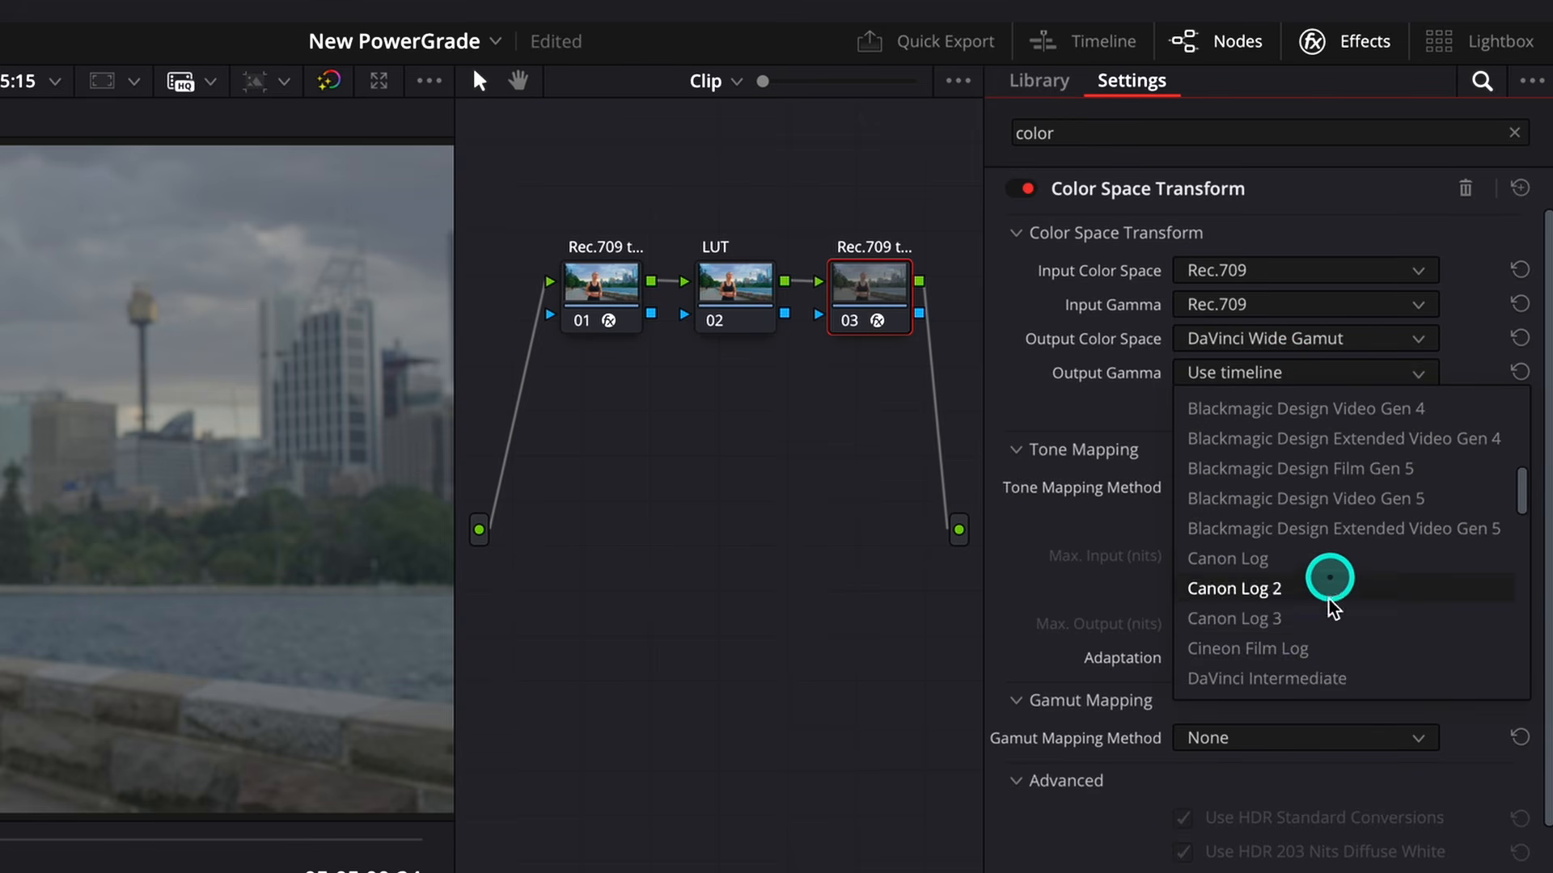
click(1304, 679)
- Apply the Film Looks LUT Rec709 Kodak 2383 D55 to the LUT node
click(744, 290)
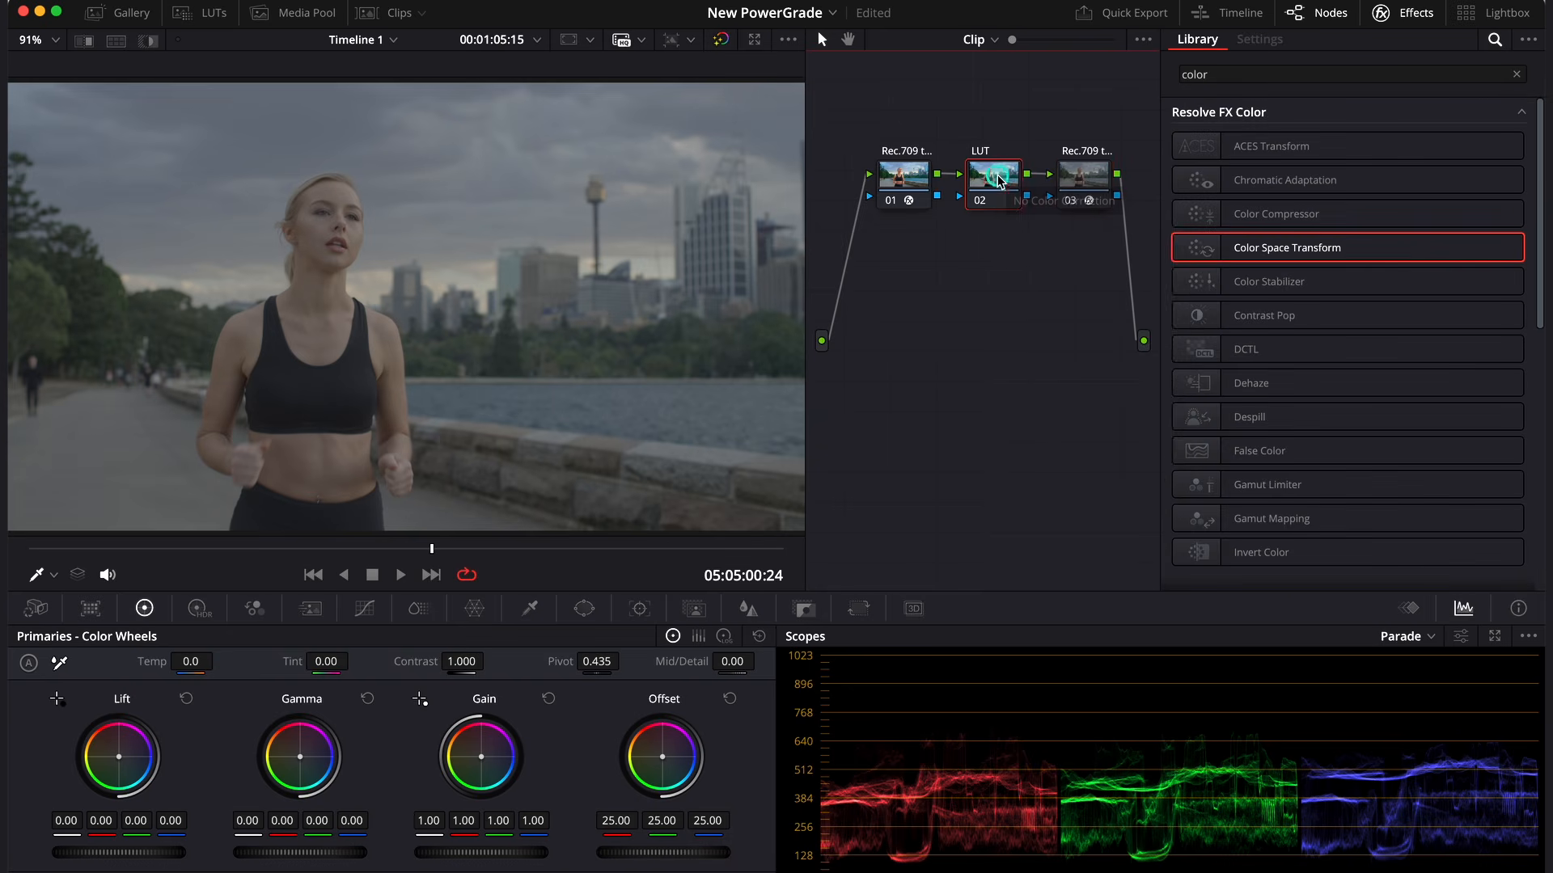
right_click(998, 179)
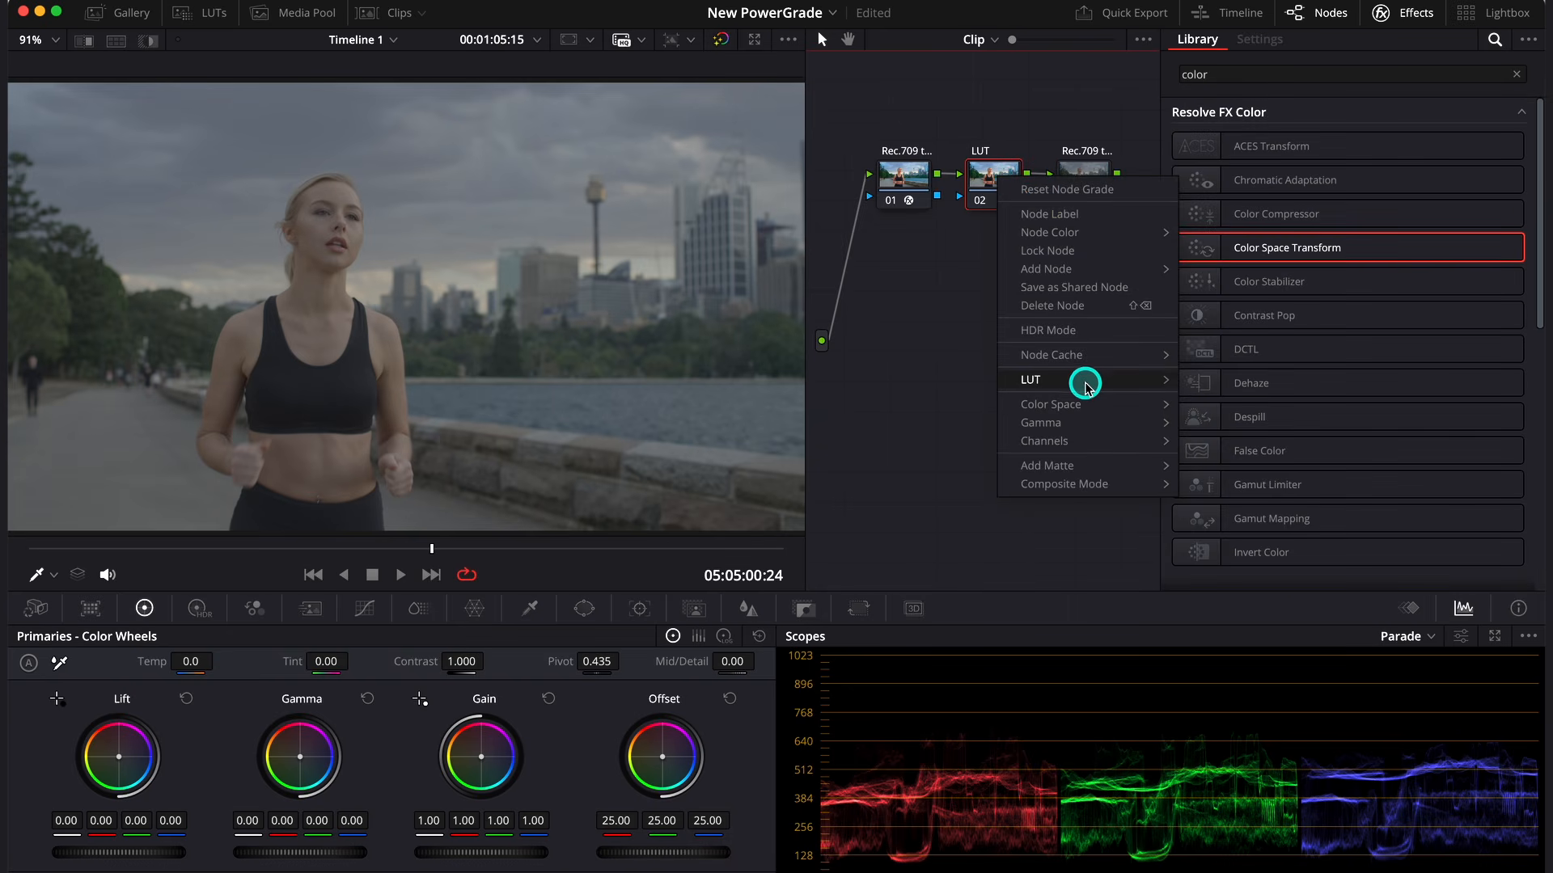
mouse_move(1085, 384)
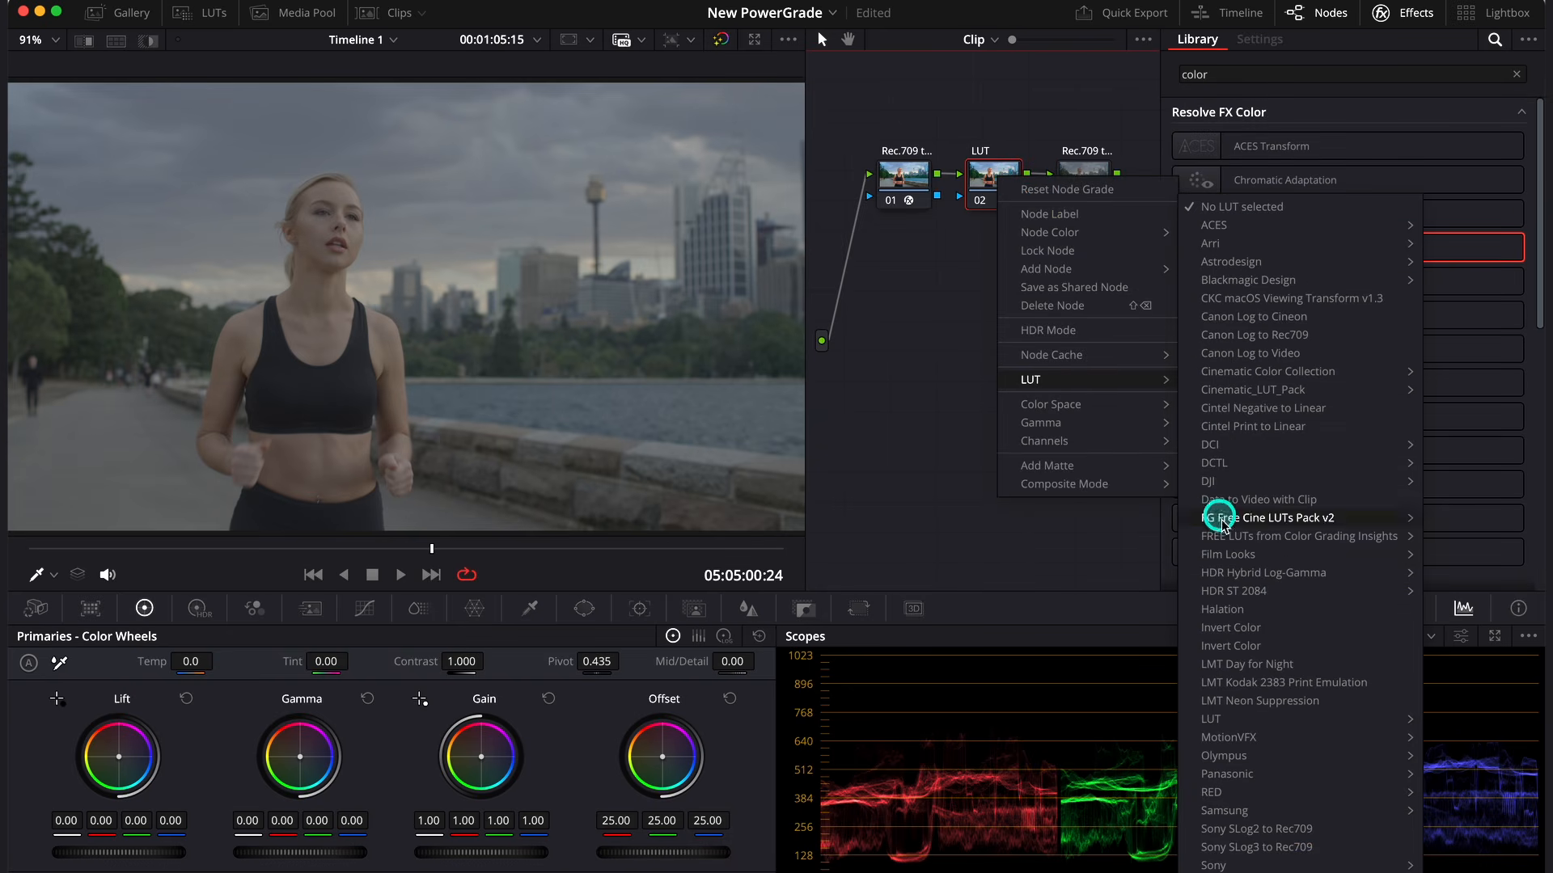
mouse_move(1227, 556)
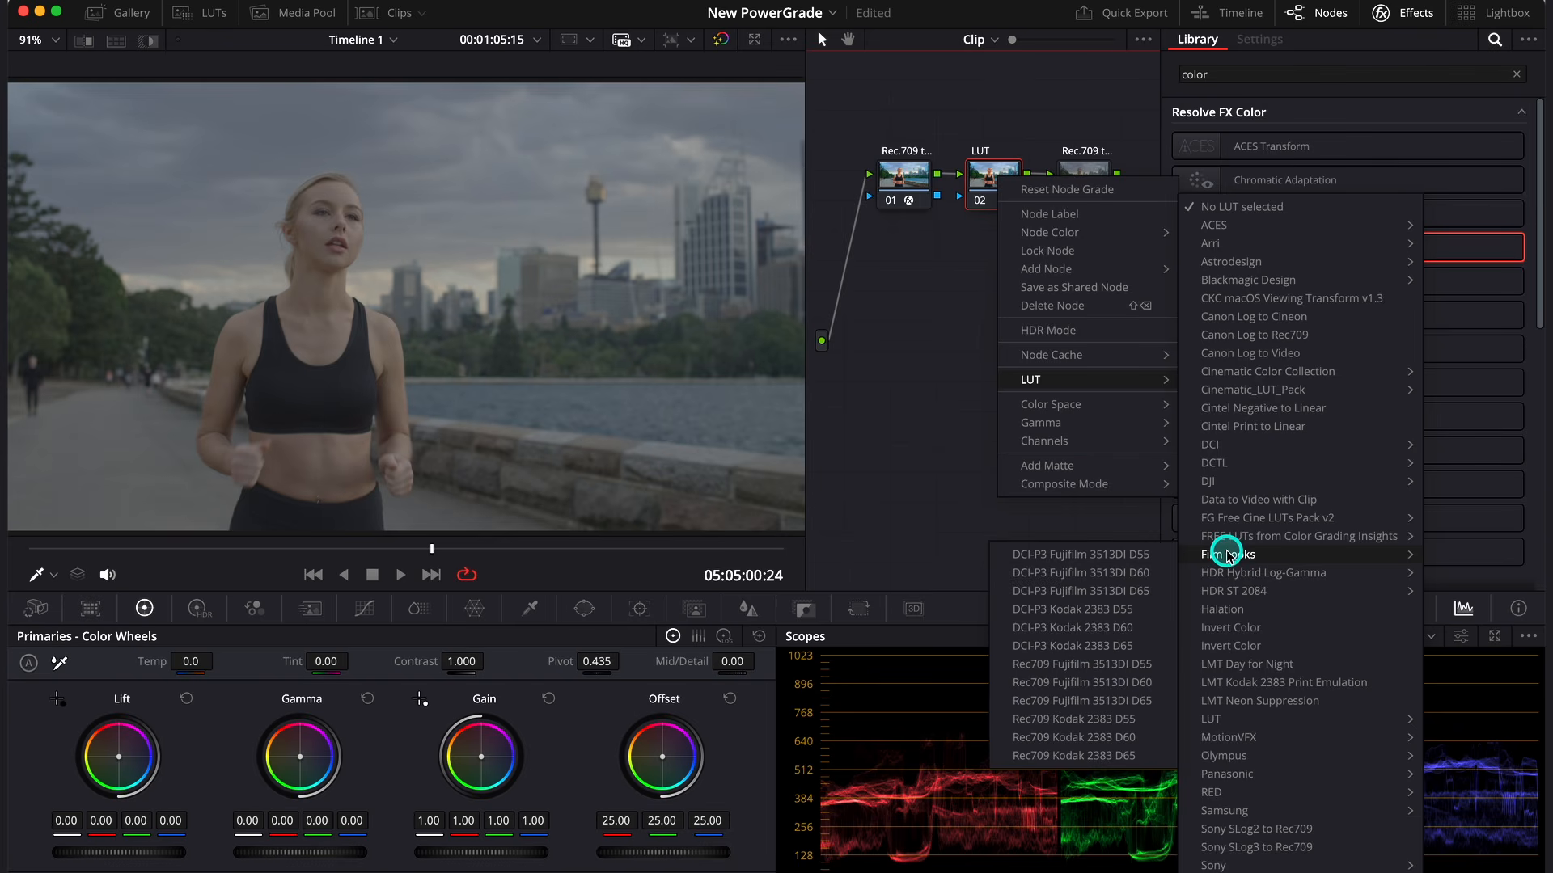
click(1108, 719)
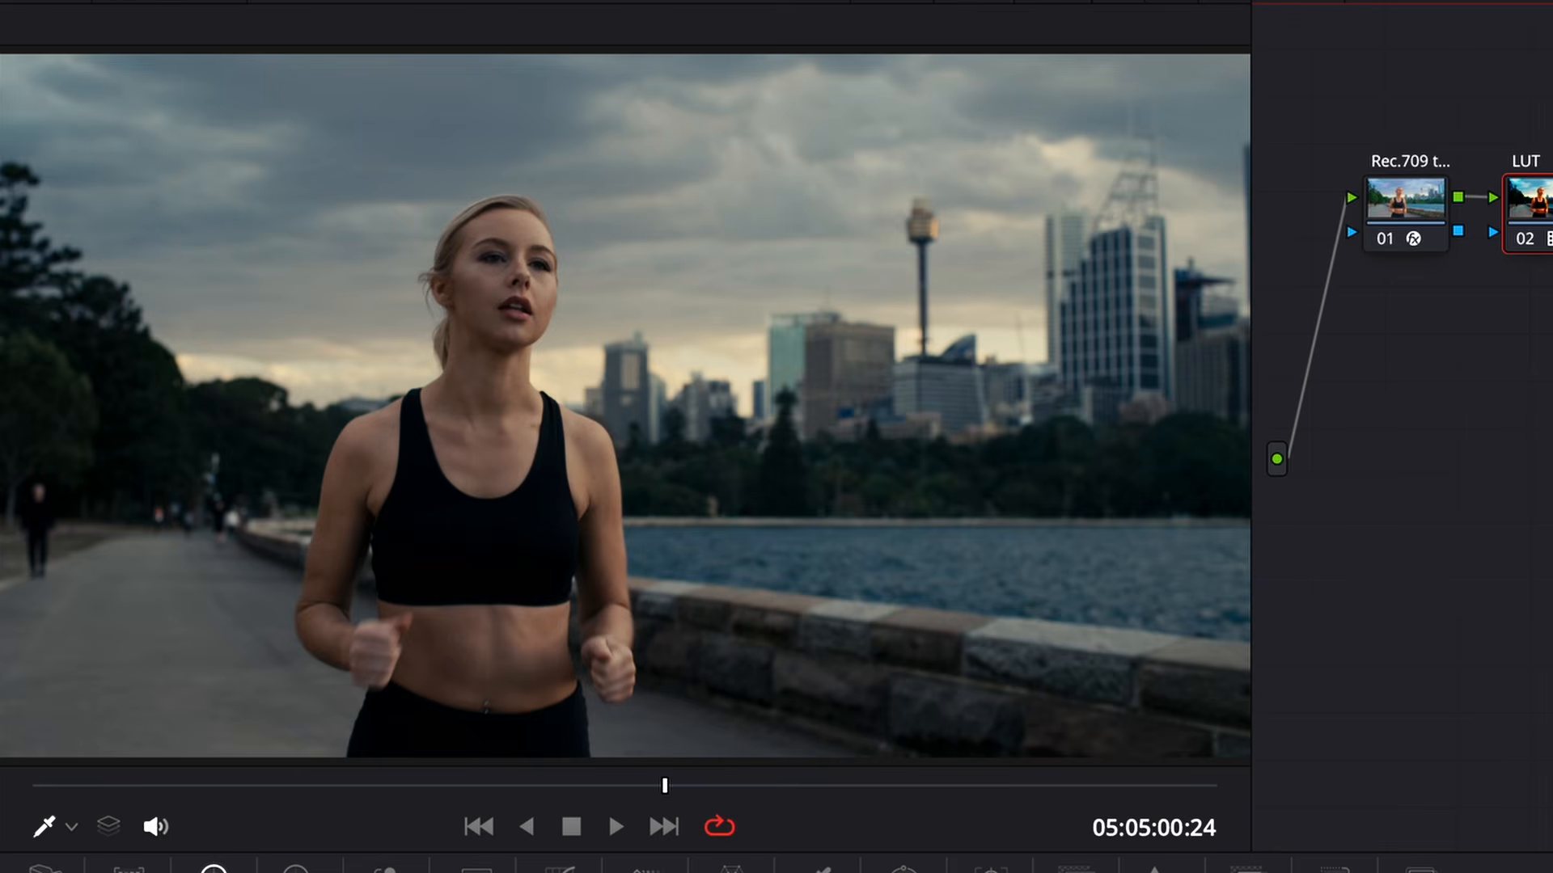
- Compare the runner image with the film LUT bypassed and enabled
key(alt+d)
key(alt+d)
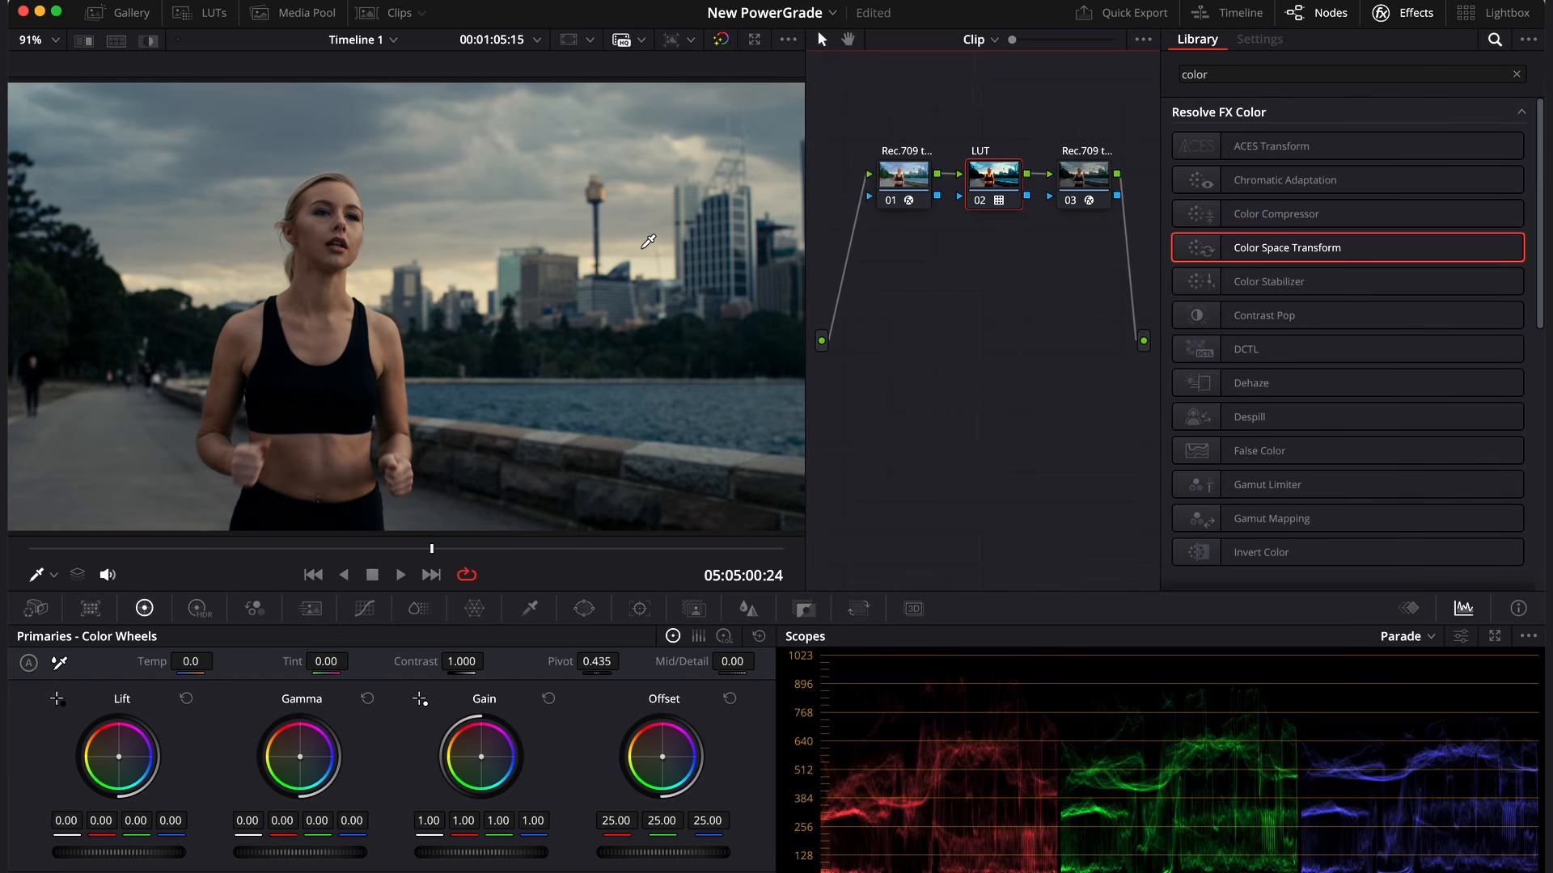
click(715, 249)
click(656, 233)
- Adjust the LUT node's key output gain to 1.086
click(806, 613)
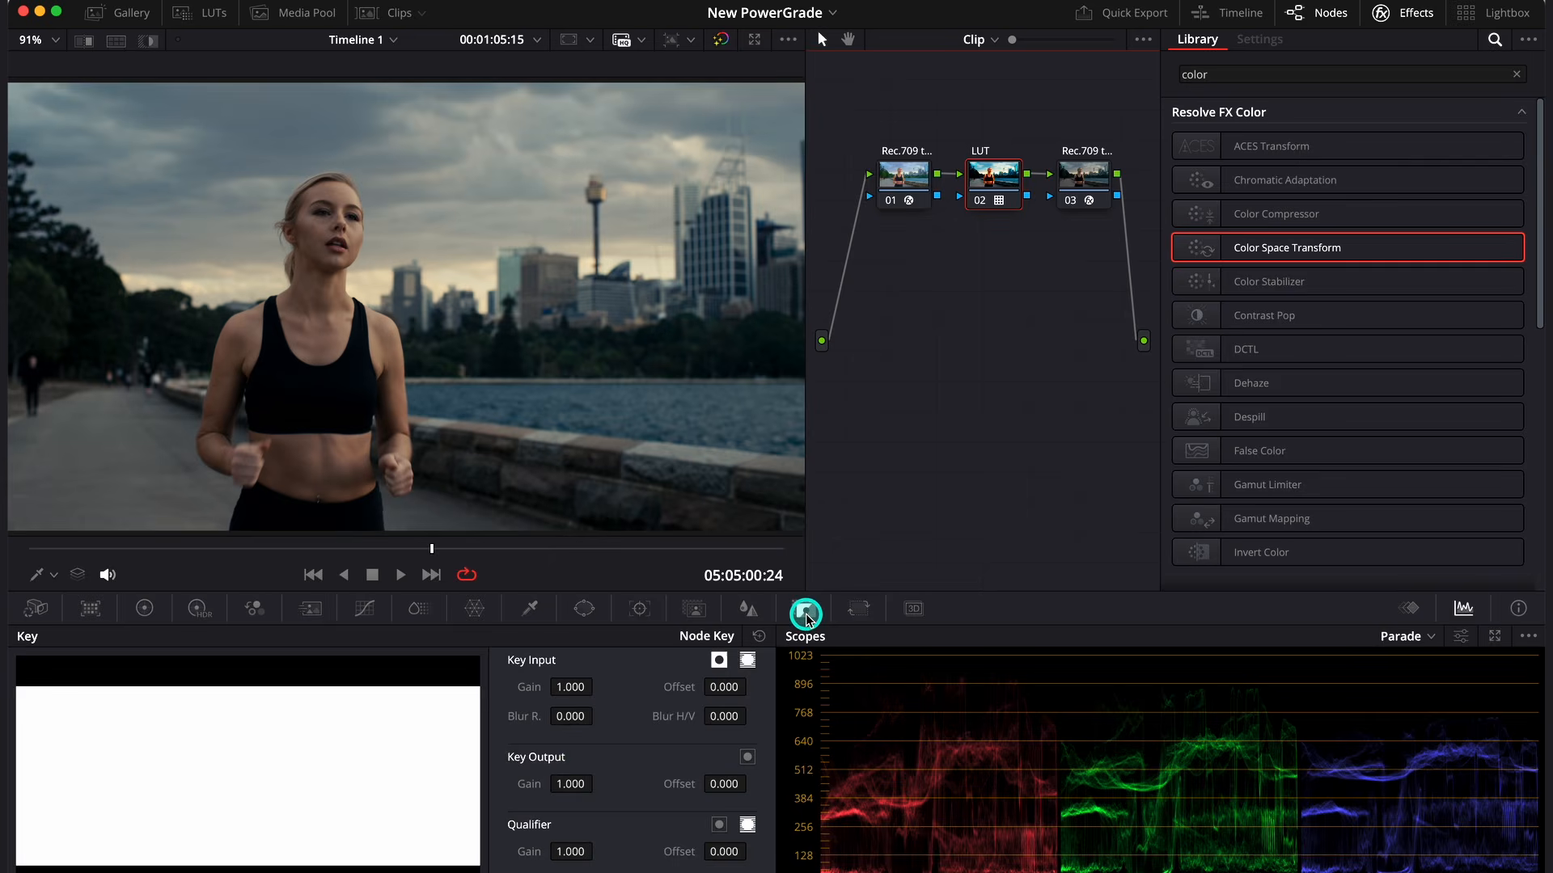
drag(579, 783, 1418, 683)
- Combine all three nodes into one compound node, move it to the middle of the node graph and label it "LUT"
drag(1122, 293, 912, 115)
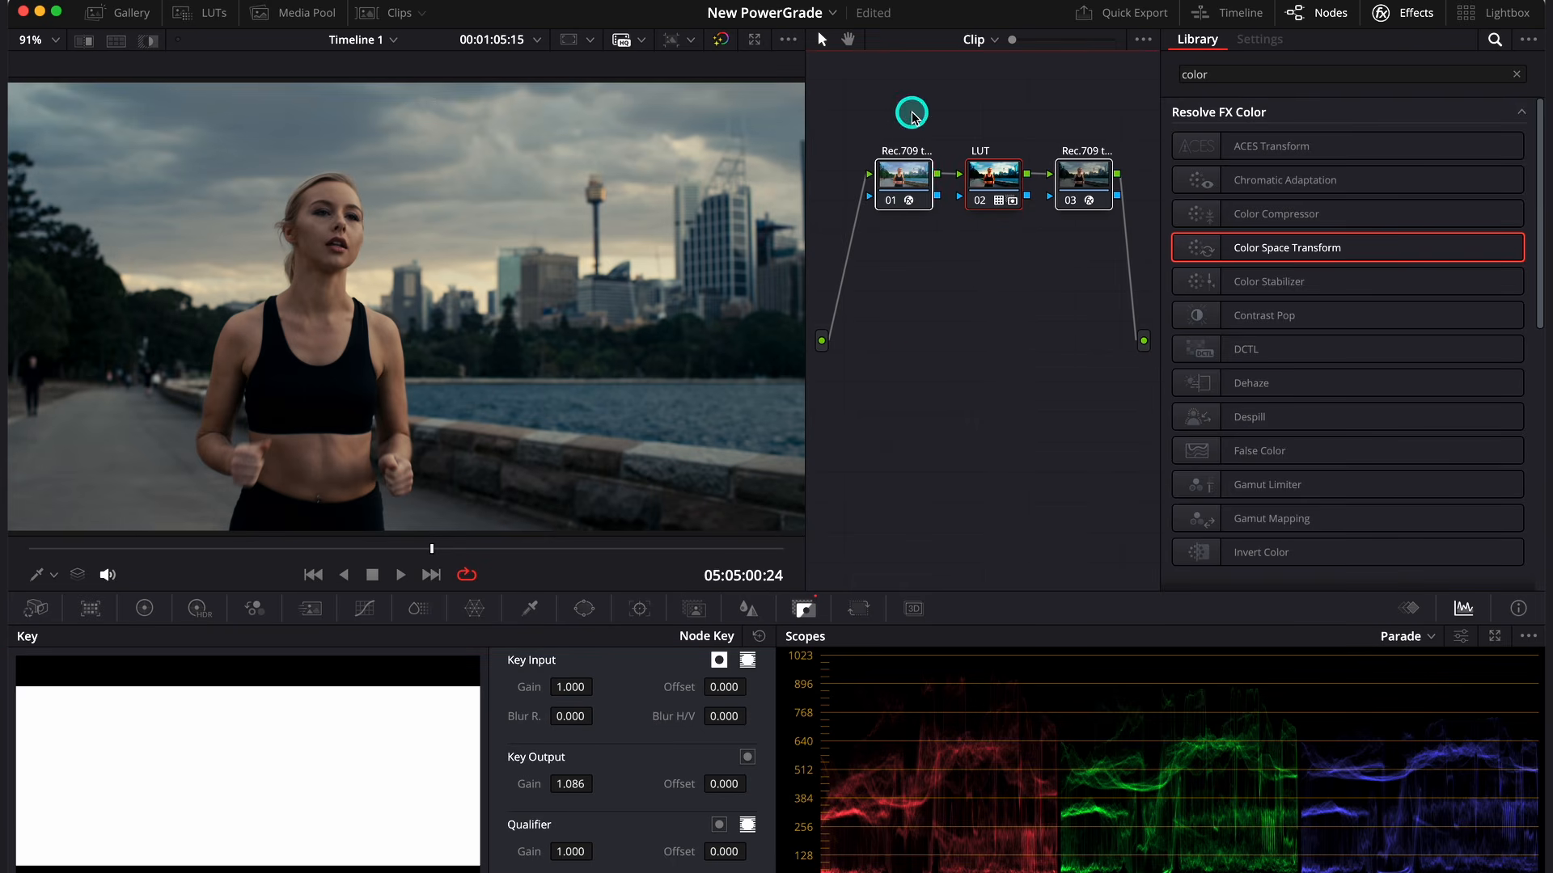
right_click(918, 174)
click(1028, 521)
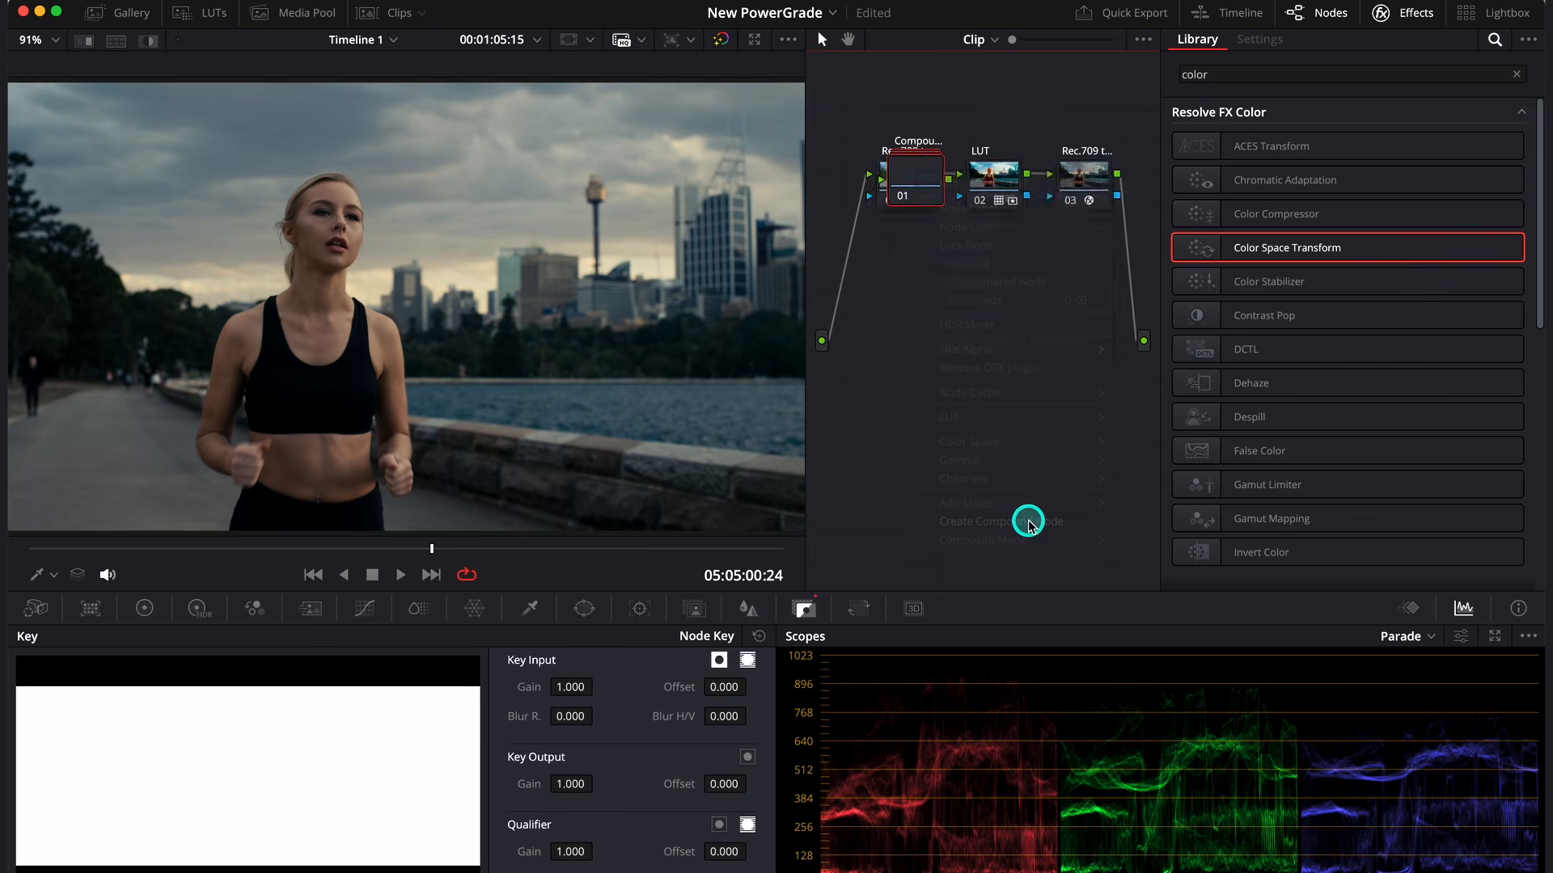
drag(933, 171, 993, 194)
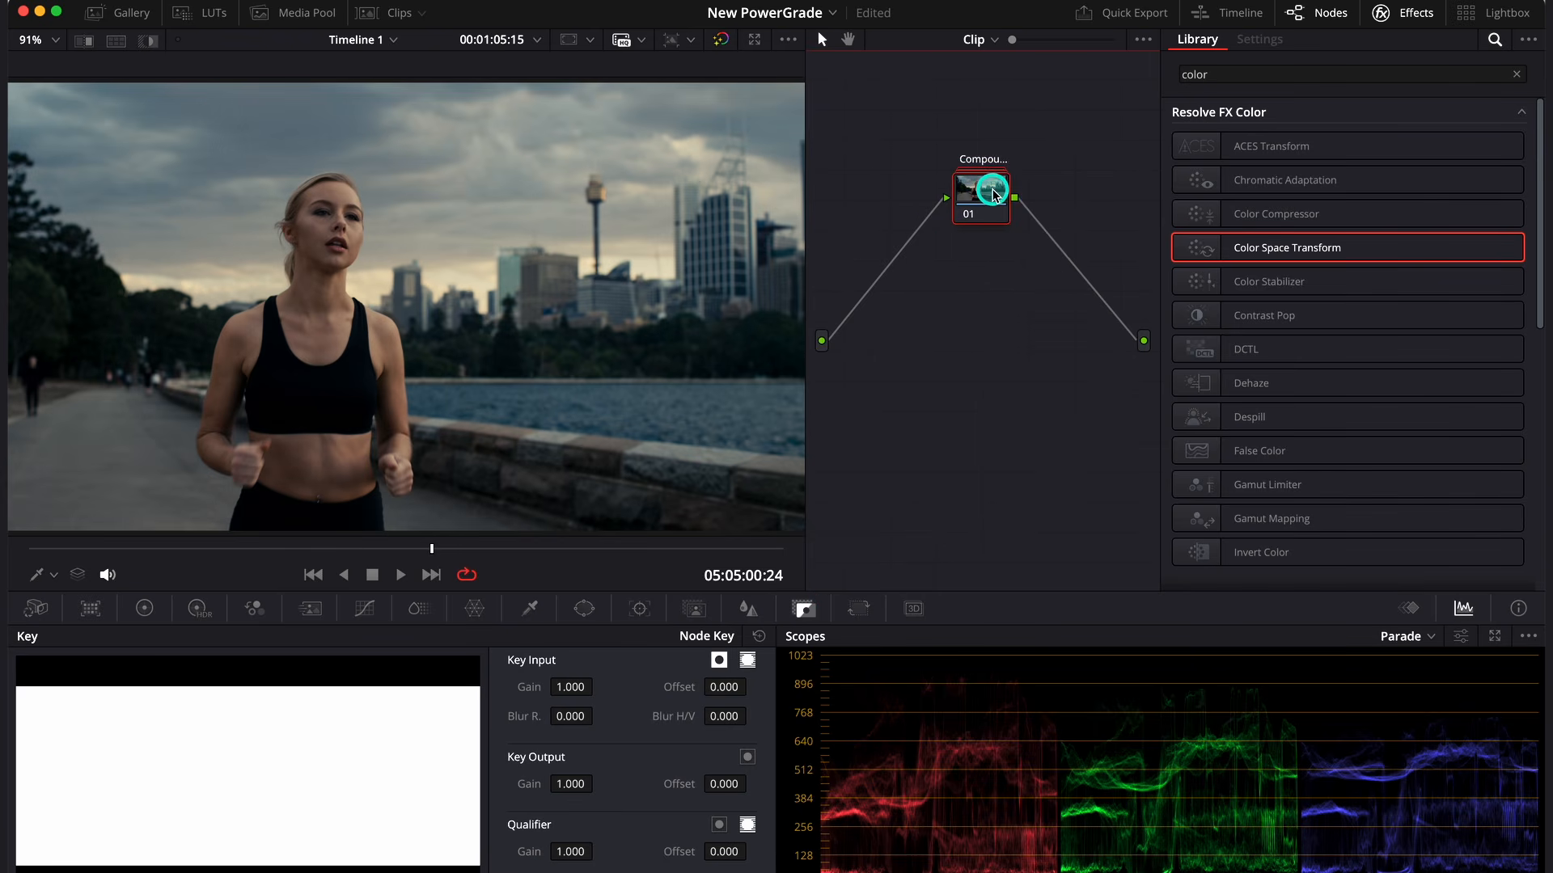
right_click(993, 194)
click(1029, 260)
text(L)
key(Return)
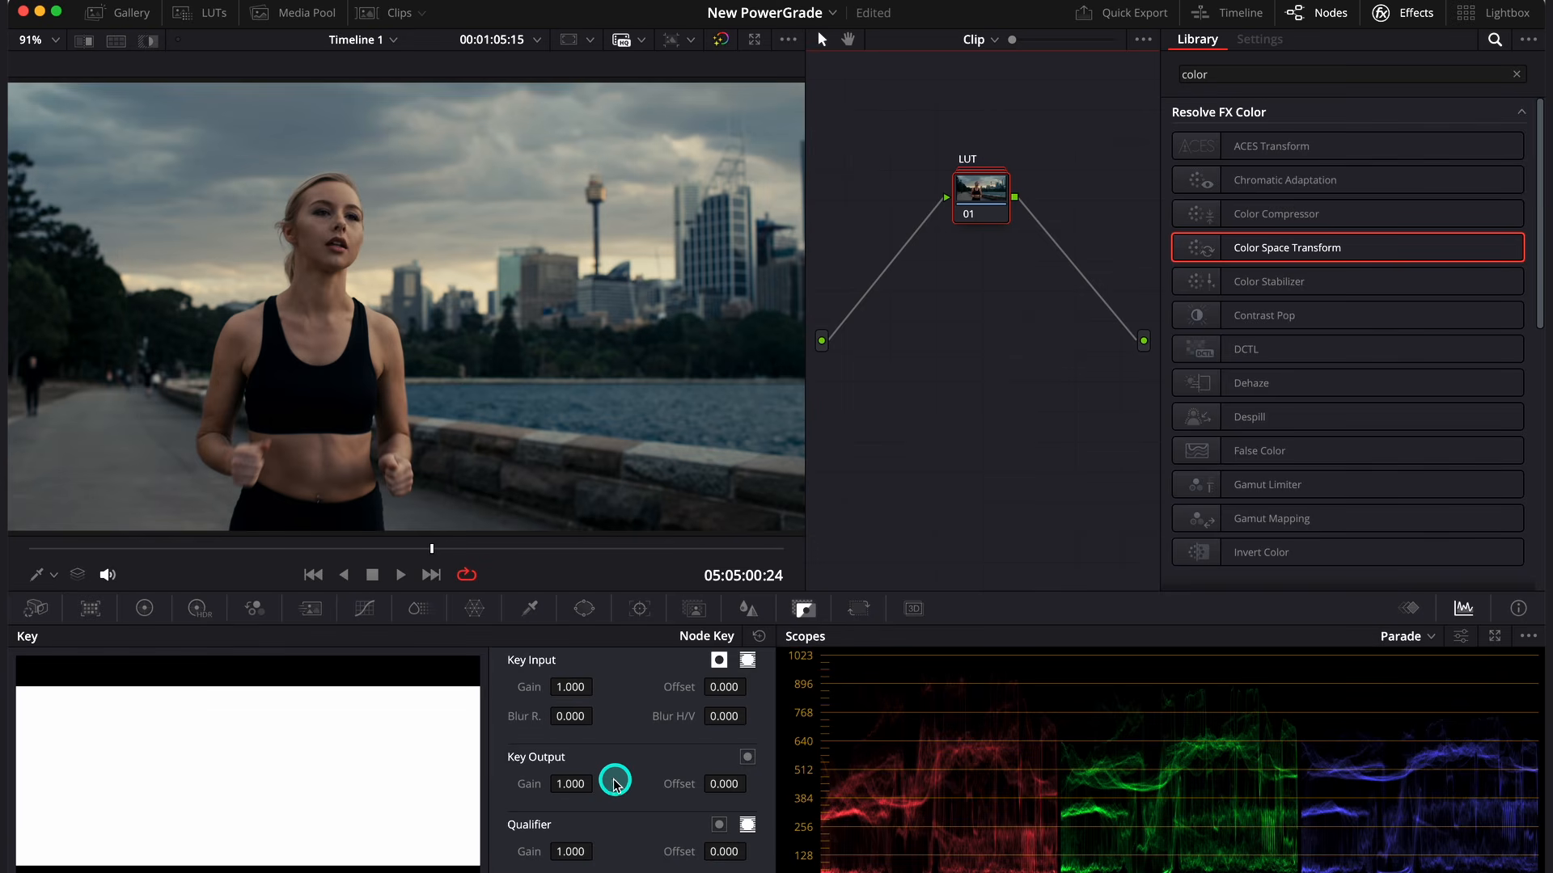
- Set the compound LUT node's key output gain to 0.7
click(573, 785)
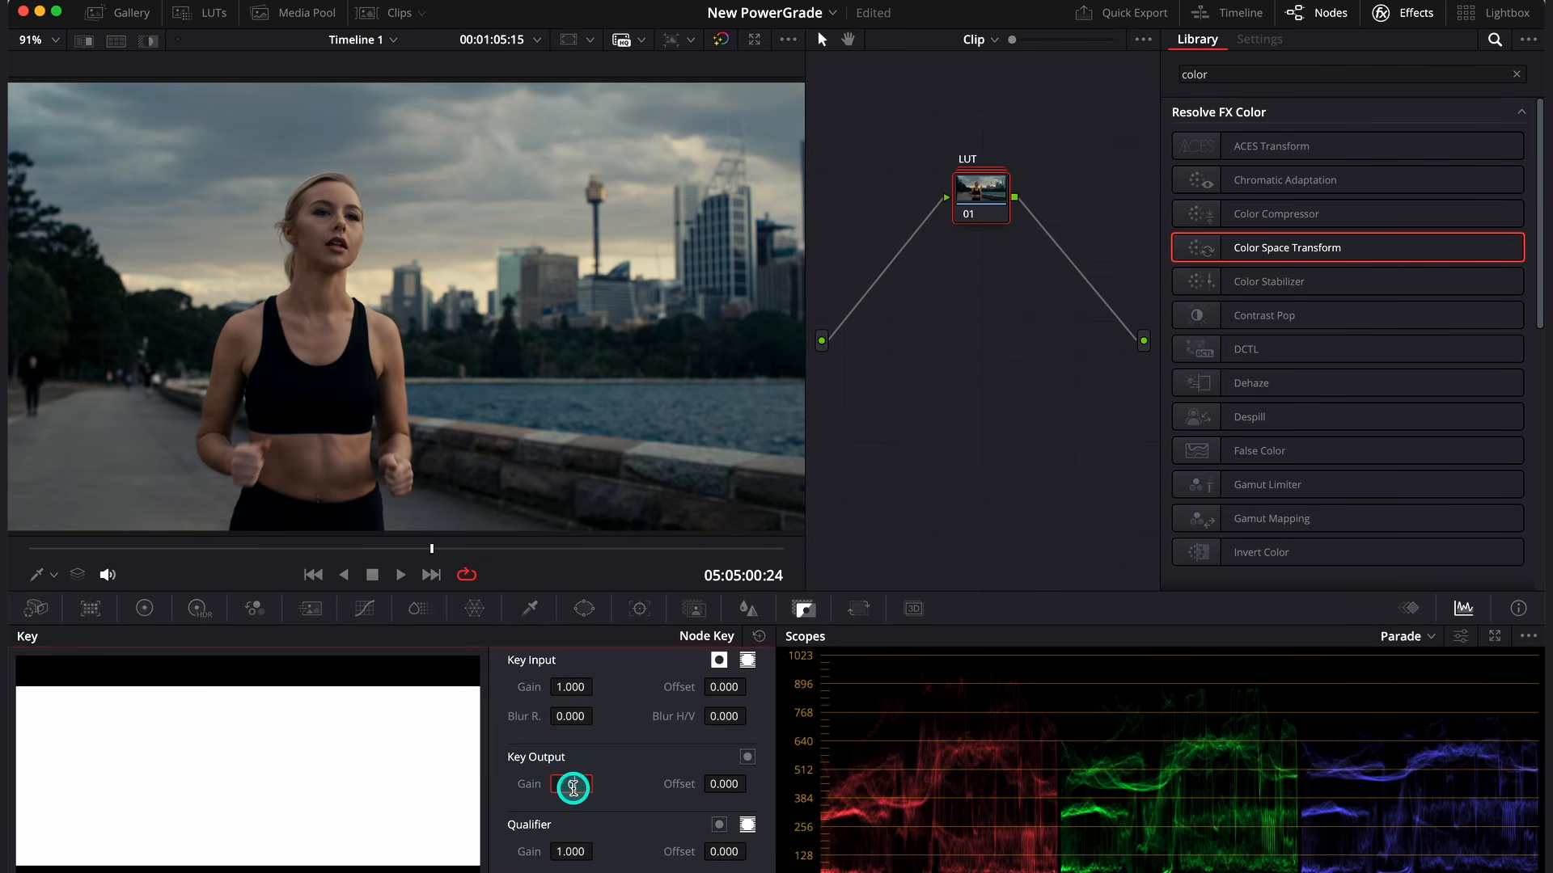
text(0.7)
key(Return)
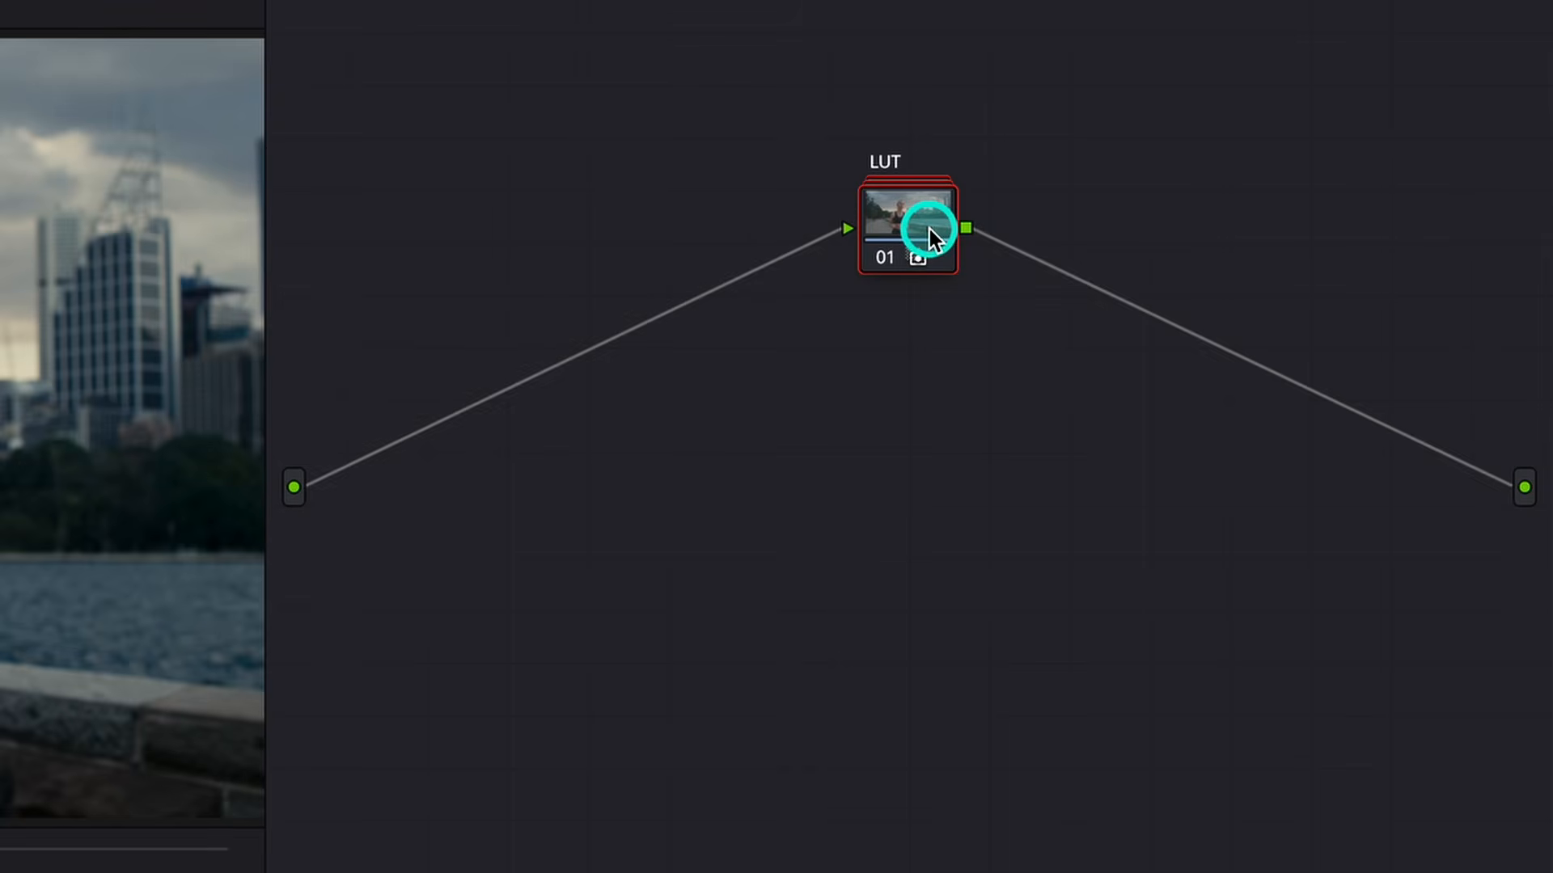
- Add a serial node before the compound LUT node and place it ahead of that node in the graph
right_click(992, 198)
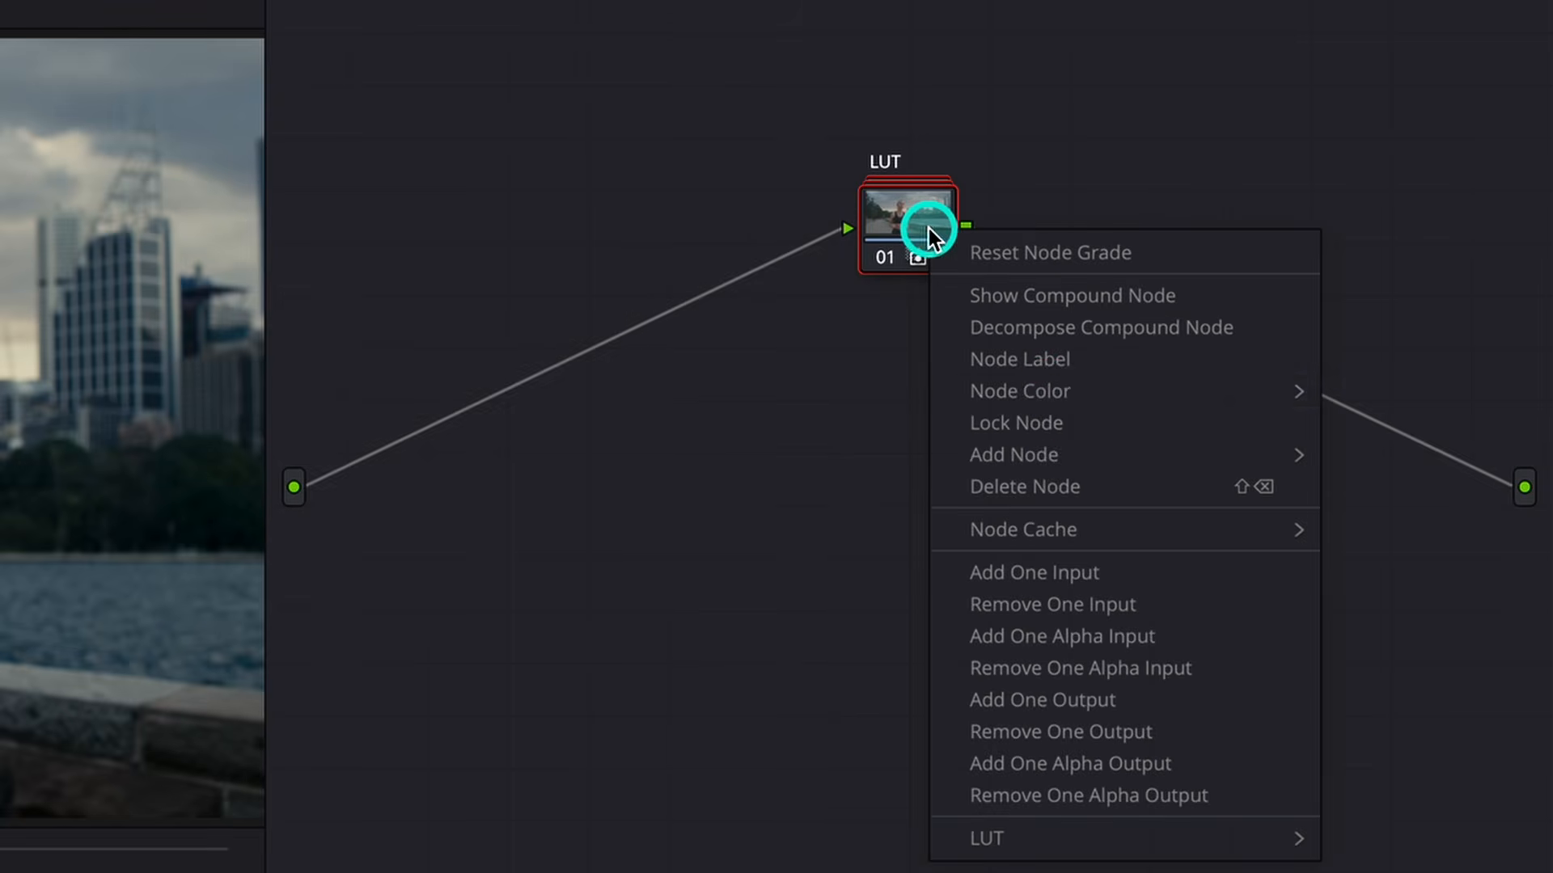
mouse_move(1067, 453)
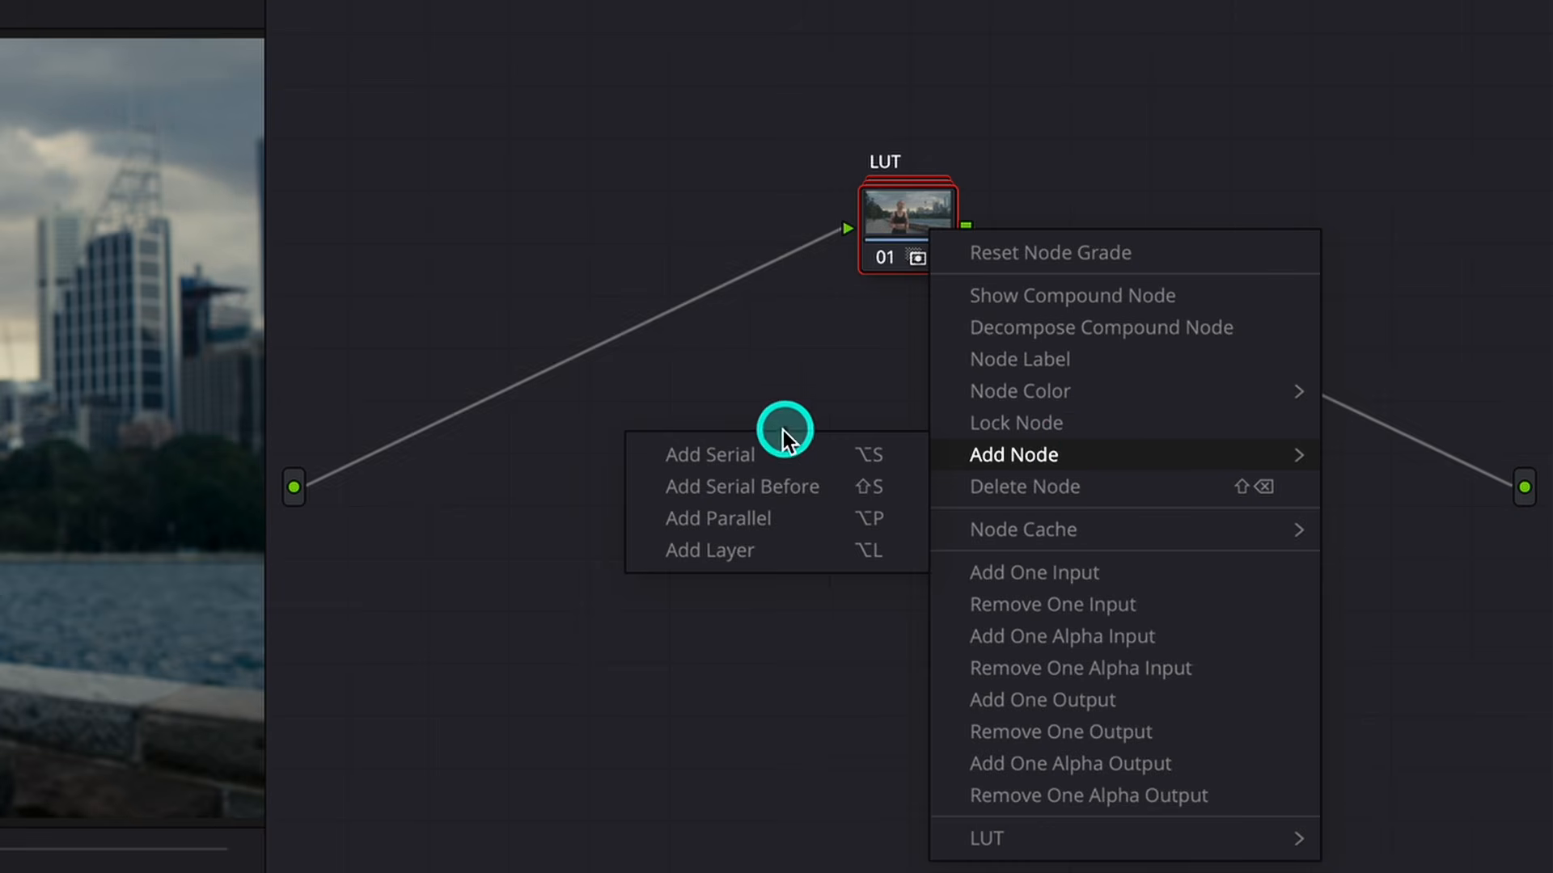
click(758, 488)
drag(910, 339, 596, 232)
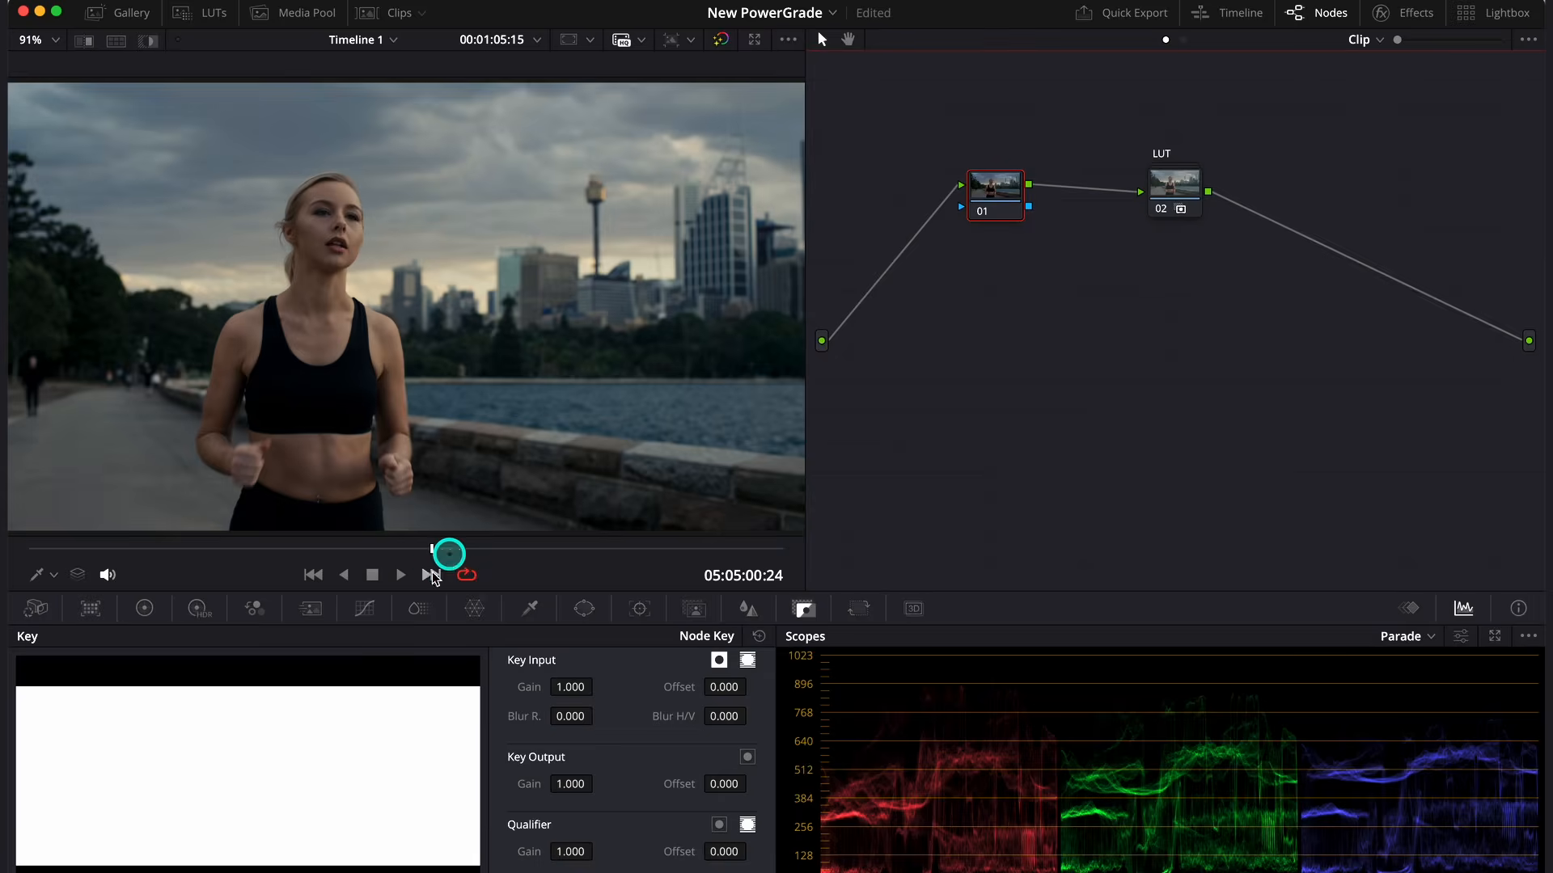
- Balance the new first node with the primaries wheels: lift 0.02, gamma -0.04 and gain 1.13
click(144, 608)
drag(324, 852, 294, 847)
drag(457, 852, 546, 858)
drag(341, 853, 280, 846)
drag(146, 852, 105, 846)
drag(331, 852, 273, 841)
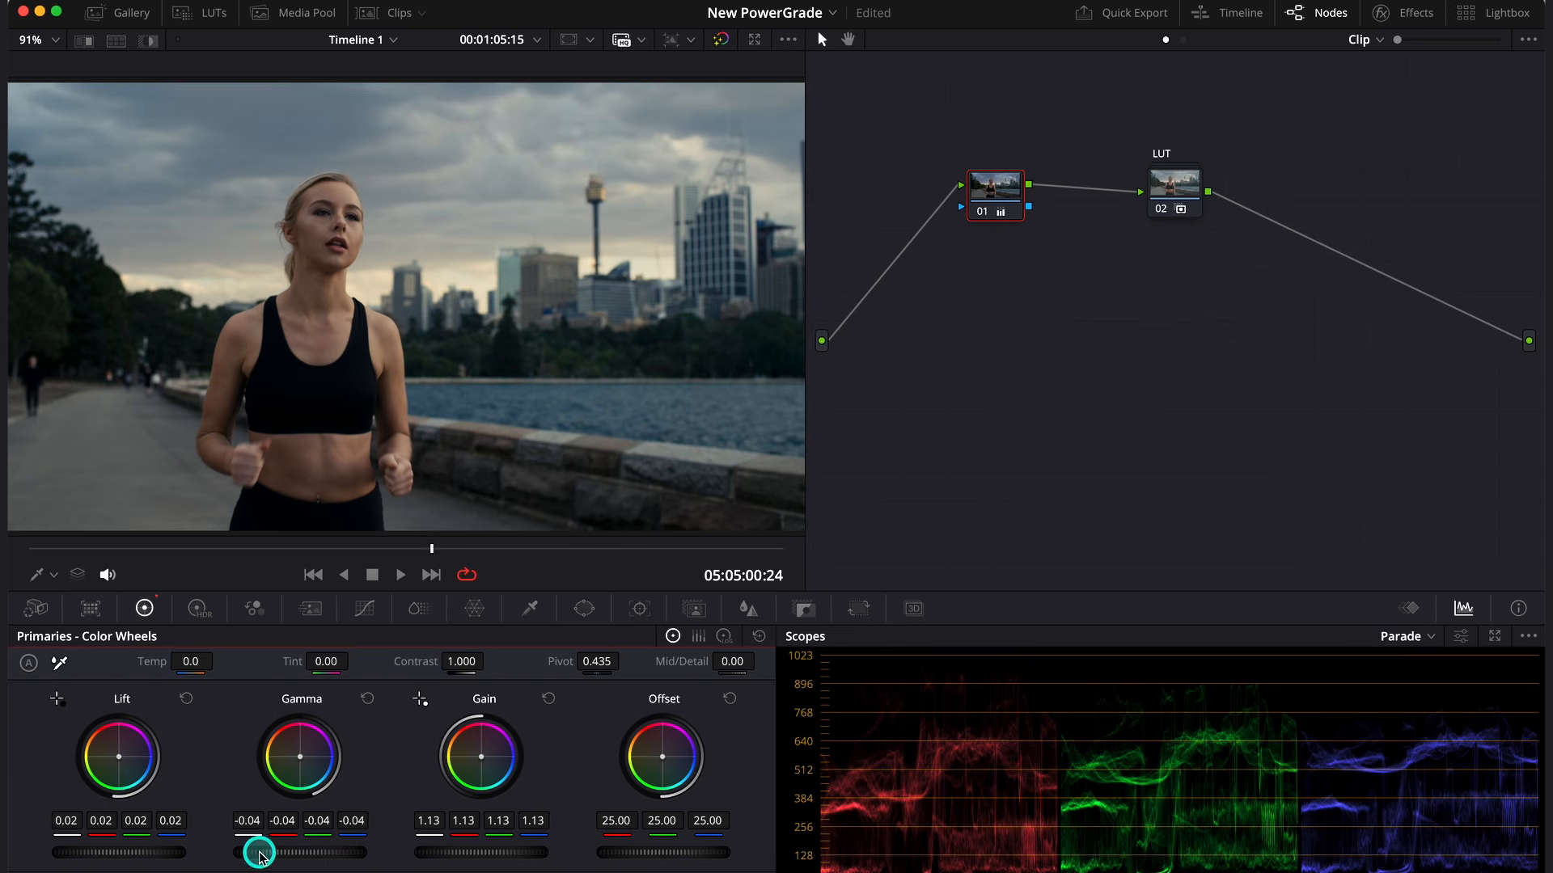
- Set the first node's global saturation to 1.20 in the HDR color wheels
click(202, 606)
drag(681, 823, 704, 824)
drag(775, 453, 881, 484)
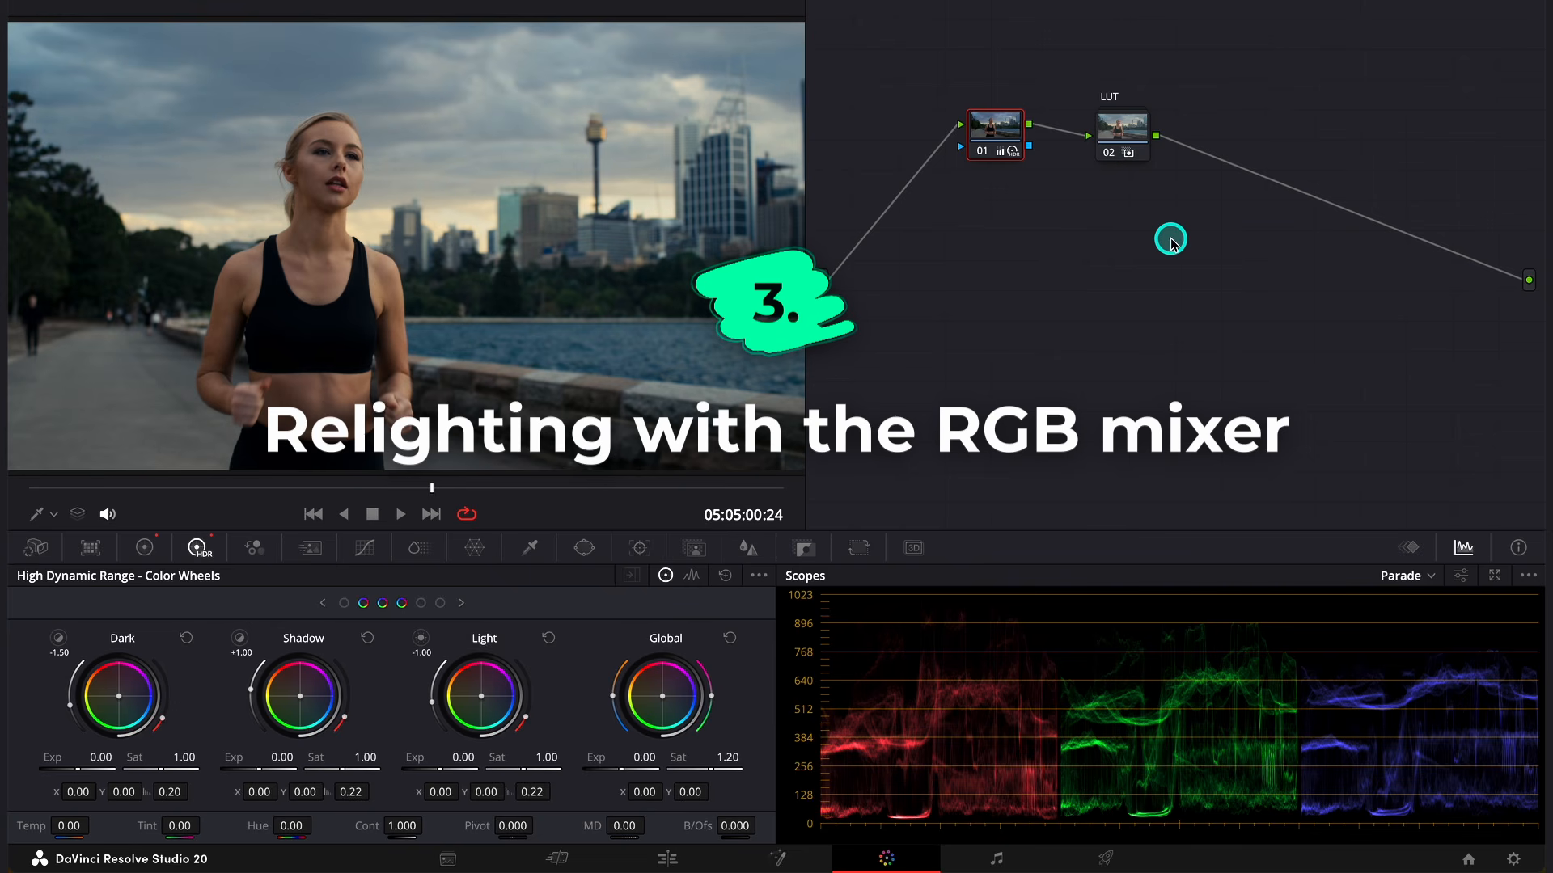
- Add a serial node after the compound LUT node and label it "RELIGHTING"
click(1135, 137)
key(alt+s)
right_click(1227, 139)
click(1266, 175)
text(RELIGHTING)
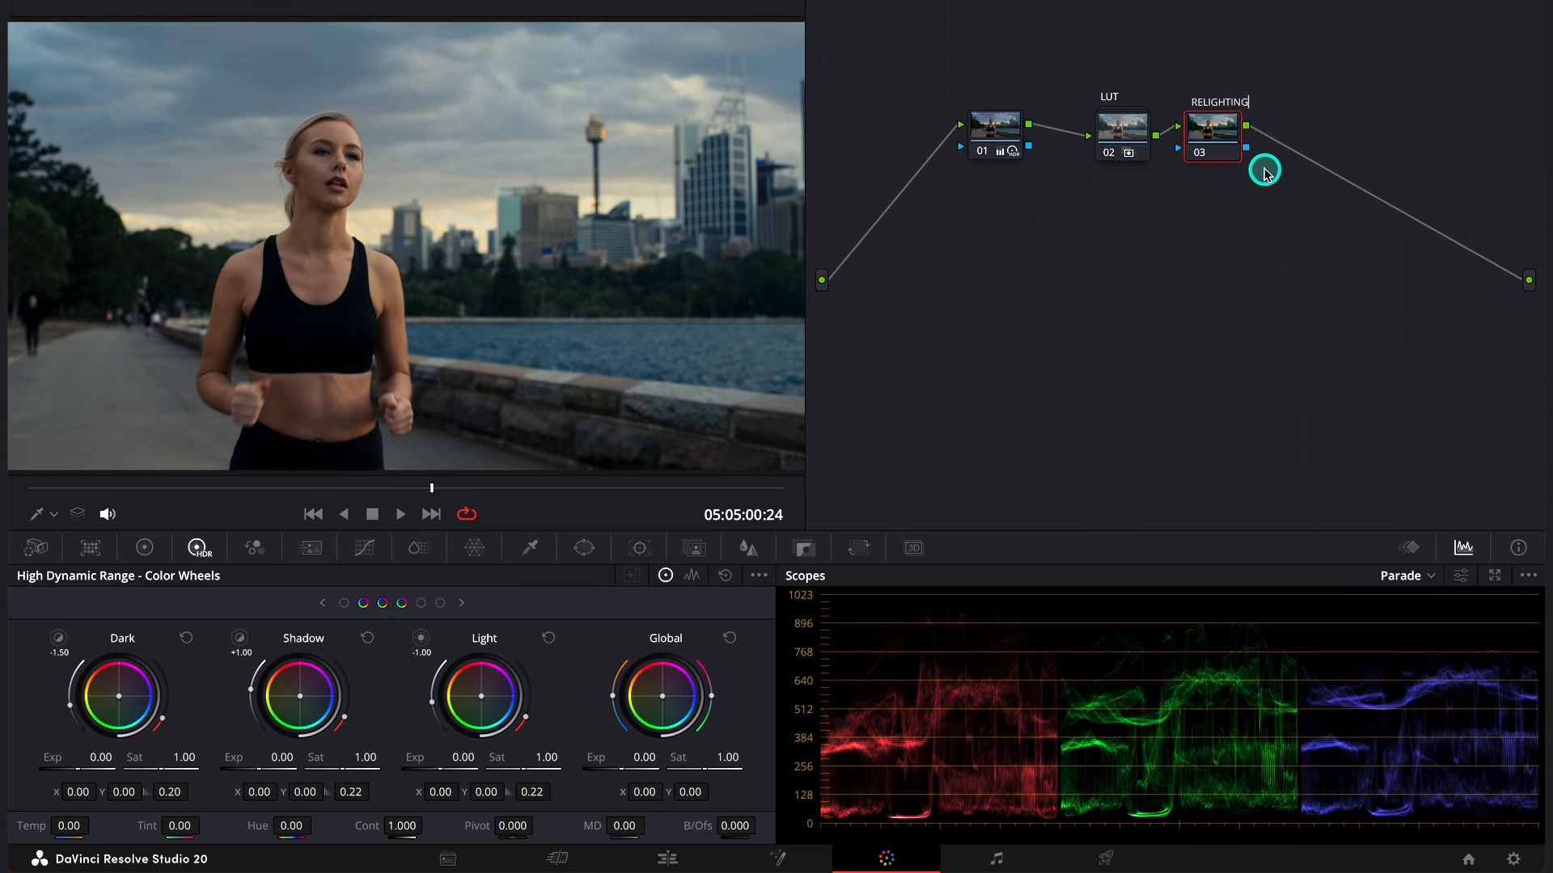
click(1266, 173)
- Set the RELIGHTING node's composite mode to Luminosity
right_click(1221, 145)
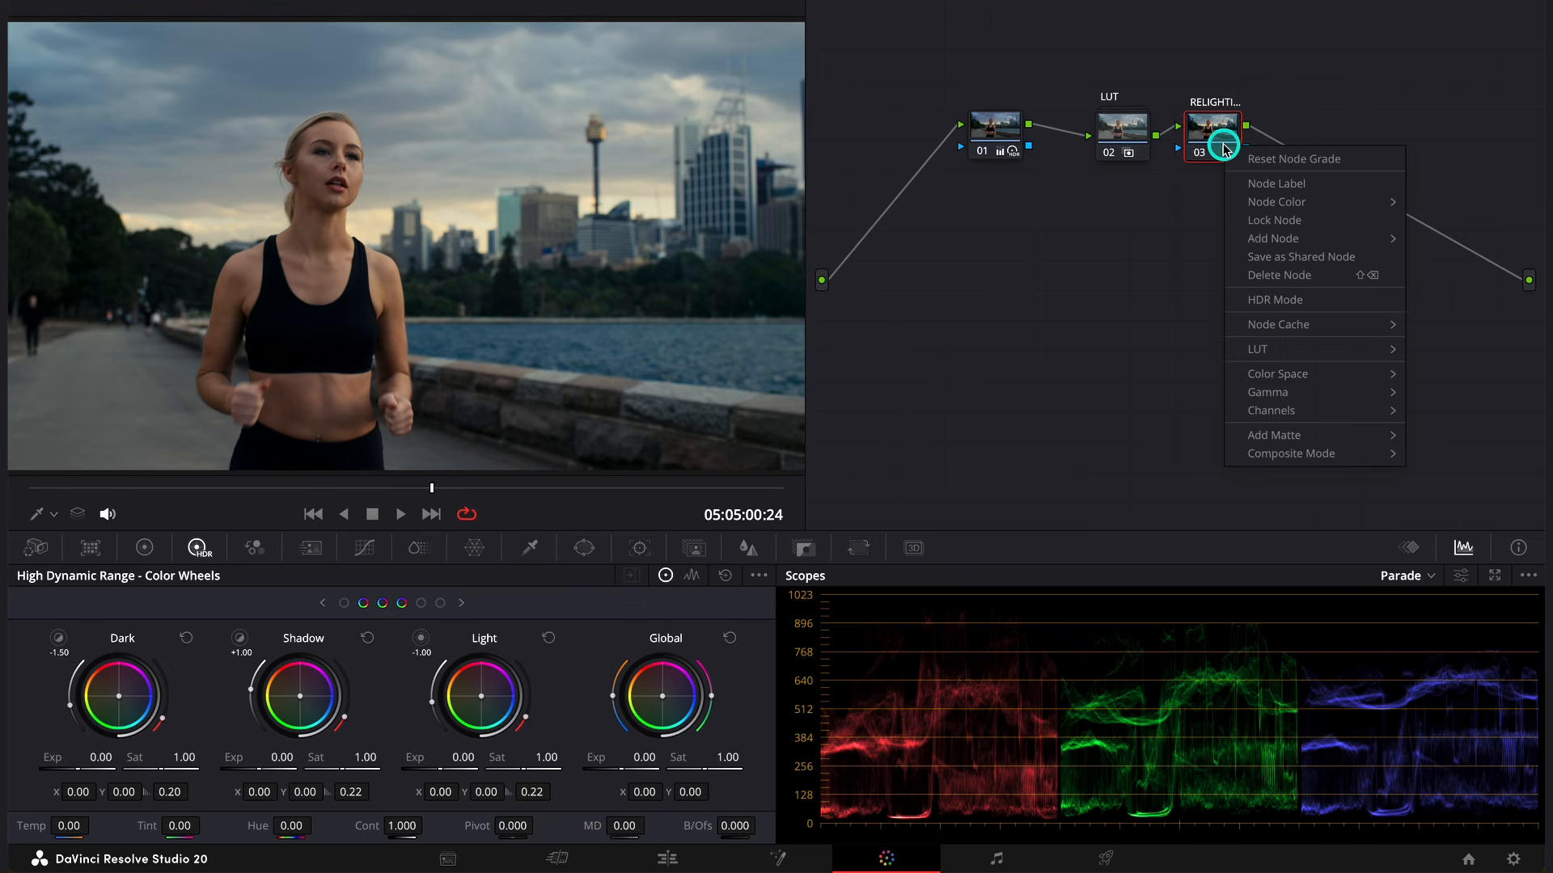
mouse_move(1334, 455)
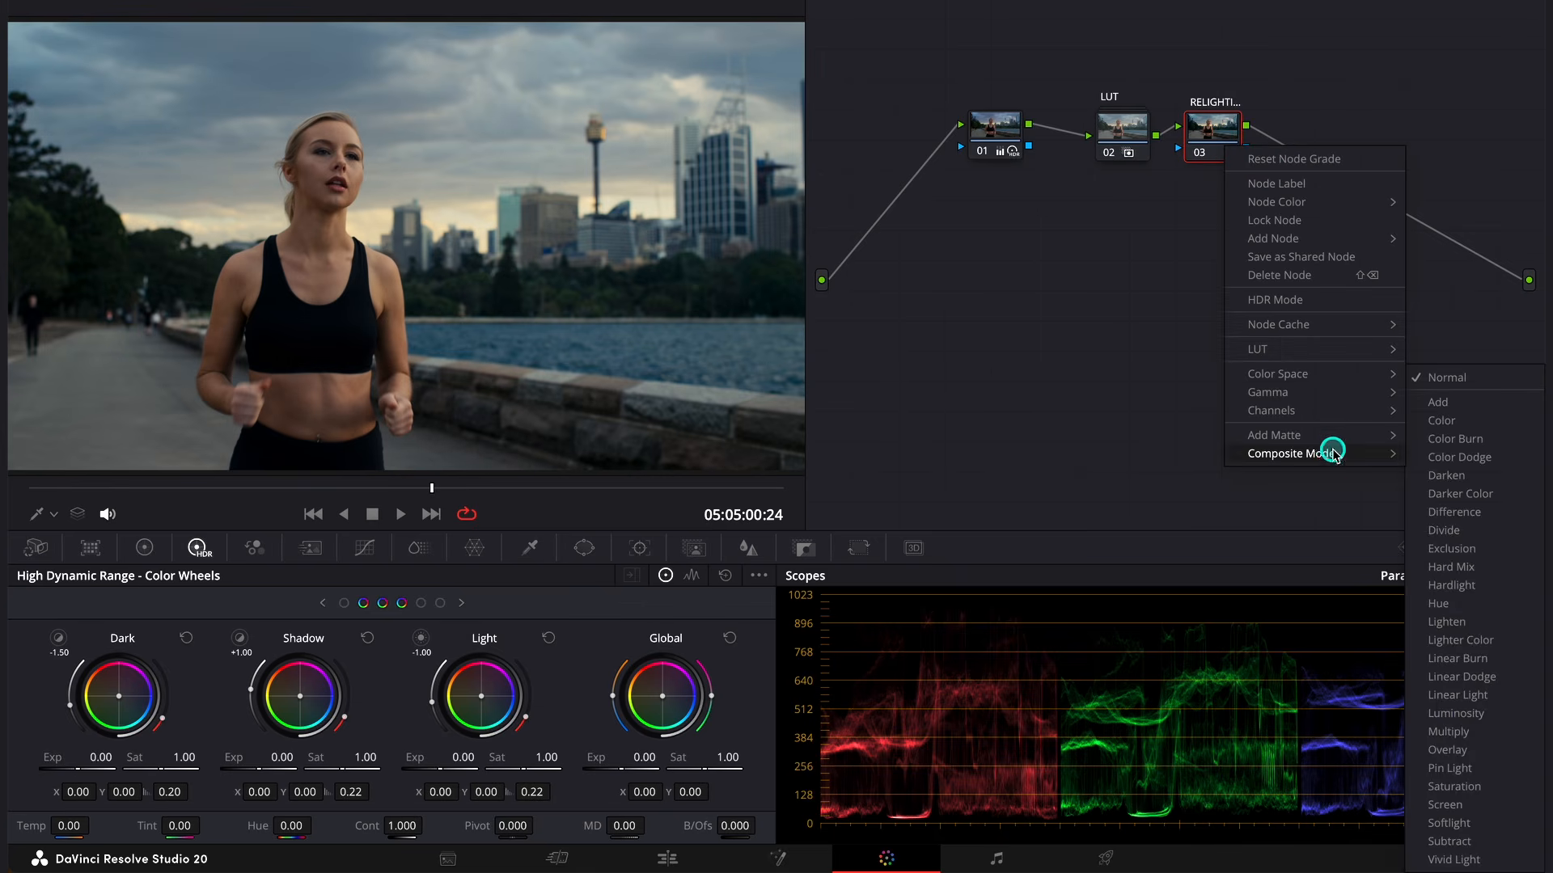
click(1472, 718)
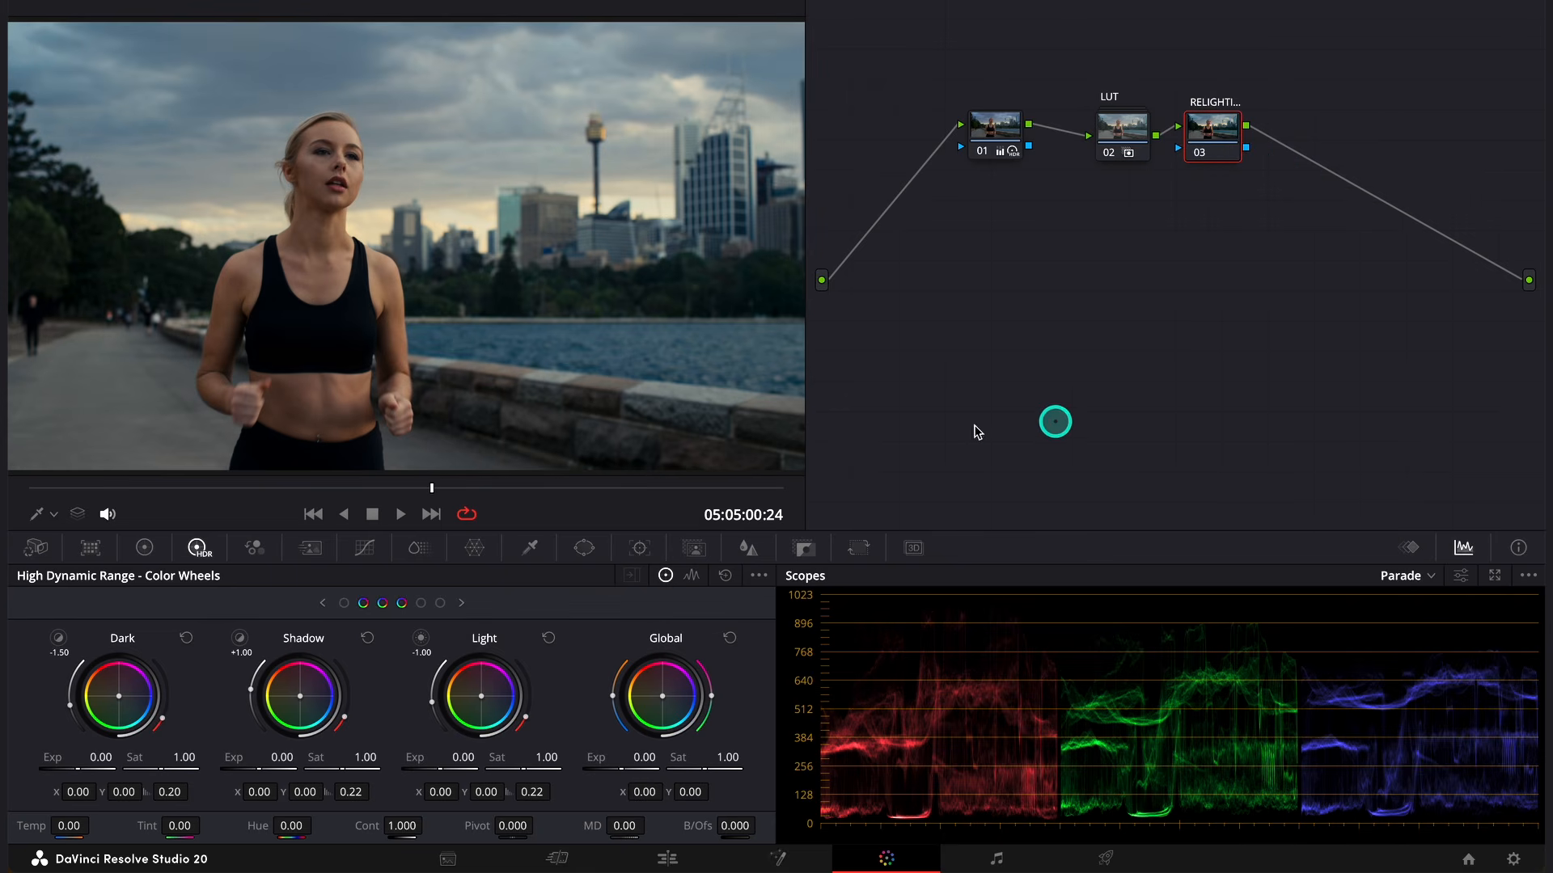
- In the RGB Mixer, set the blue output to red 0.10, green 0.10, blue 0.79, and slightly raise red in the red output
click(257, 549)
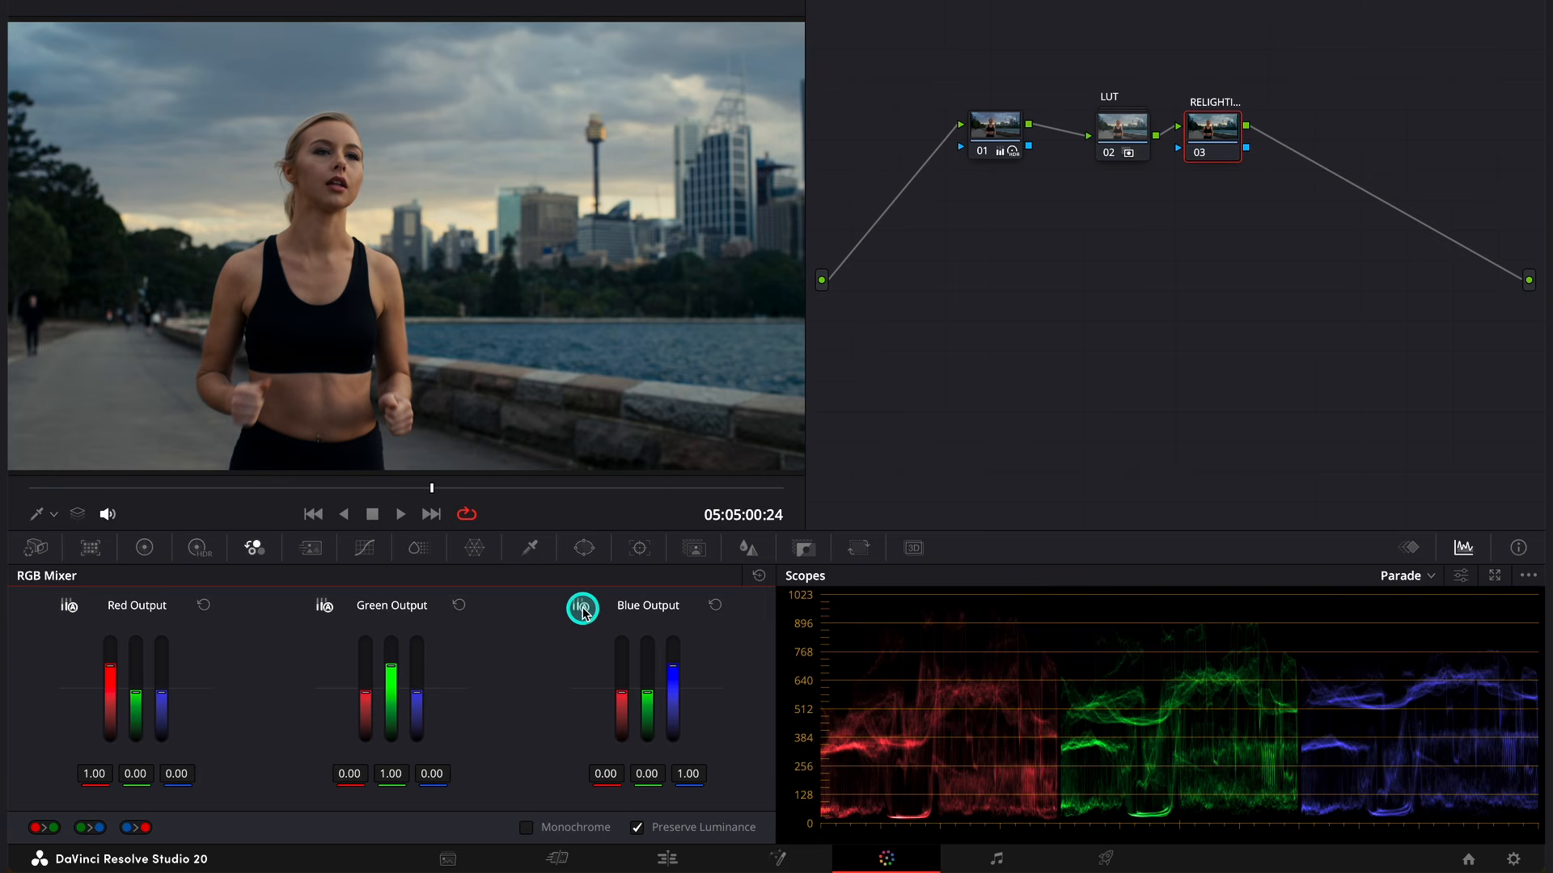
drag(672, 668, 670, 635)
drag(665, 777, 669, 665)
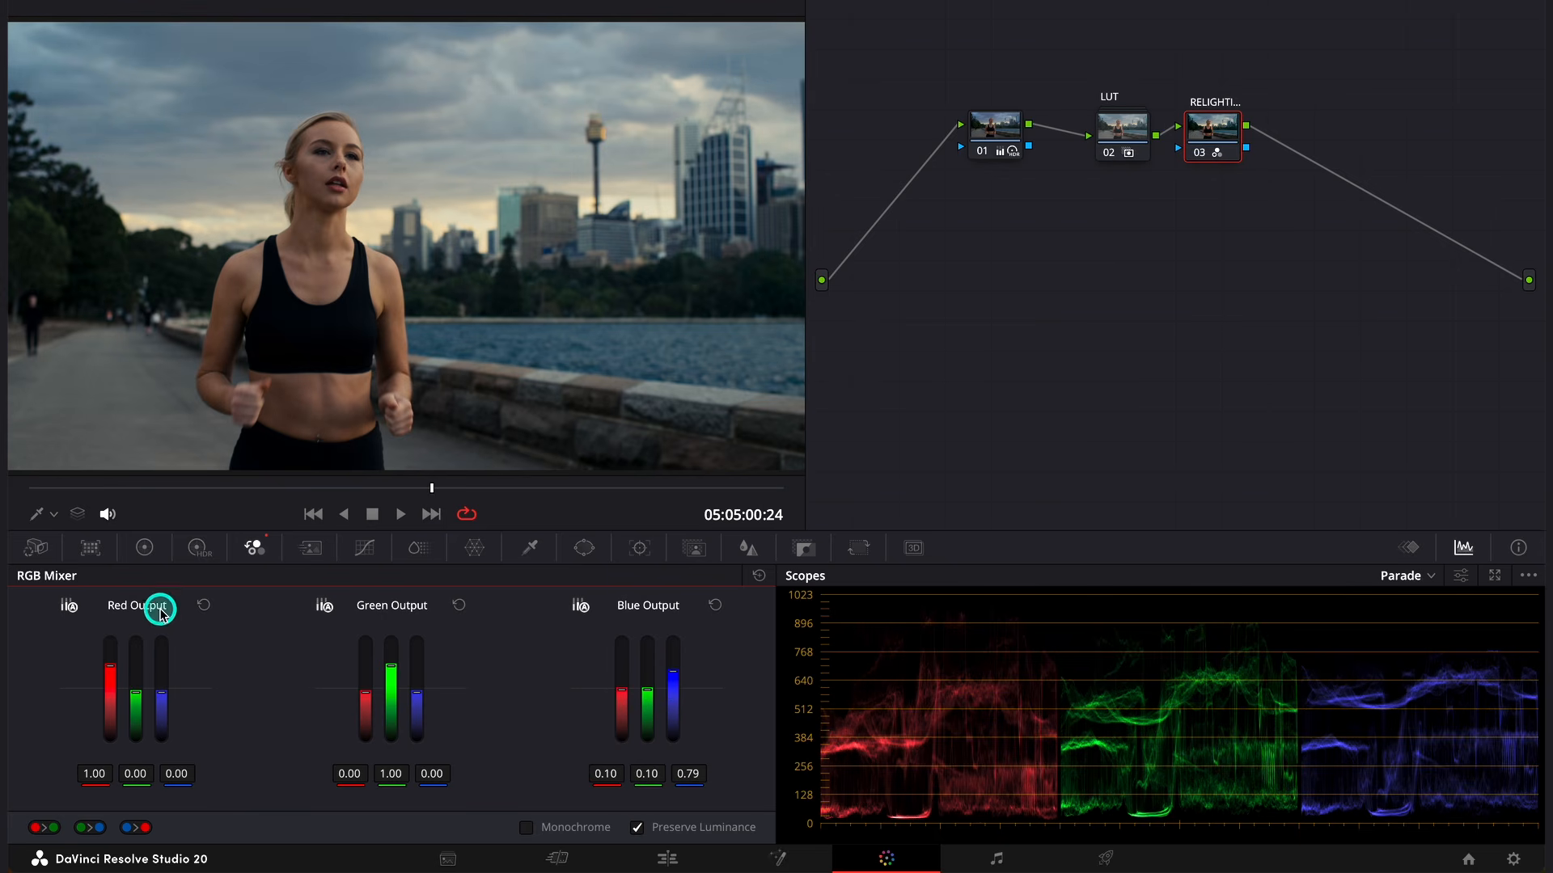
mouse_move(108, 663)
mouse_down()
mouse_move(108, 628)
mouse_move(100, 708)
mouse_move(108, 631)
mouse_move(98, 693)
mouse_move(101, 642)
mouse_move(99, 693)
mouse_move(108, 658)
mouse_up()
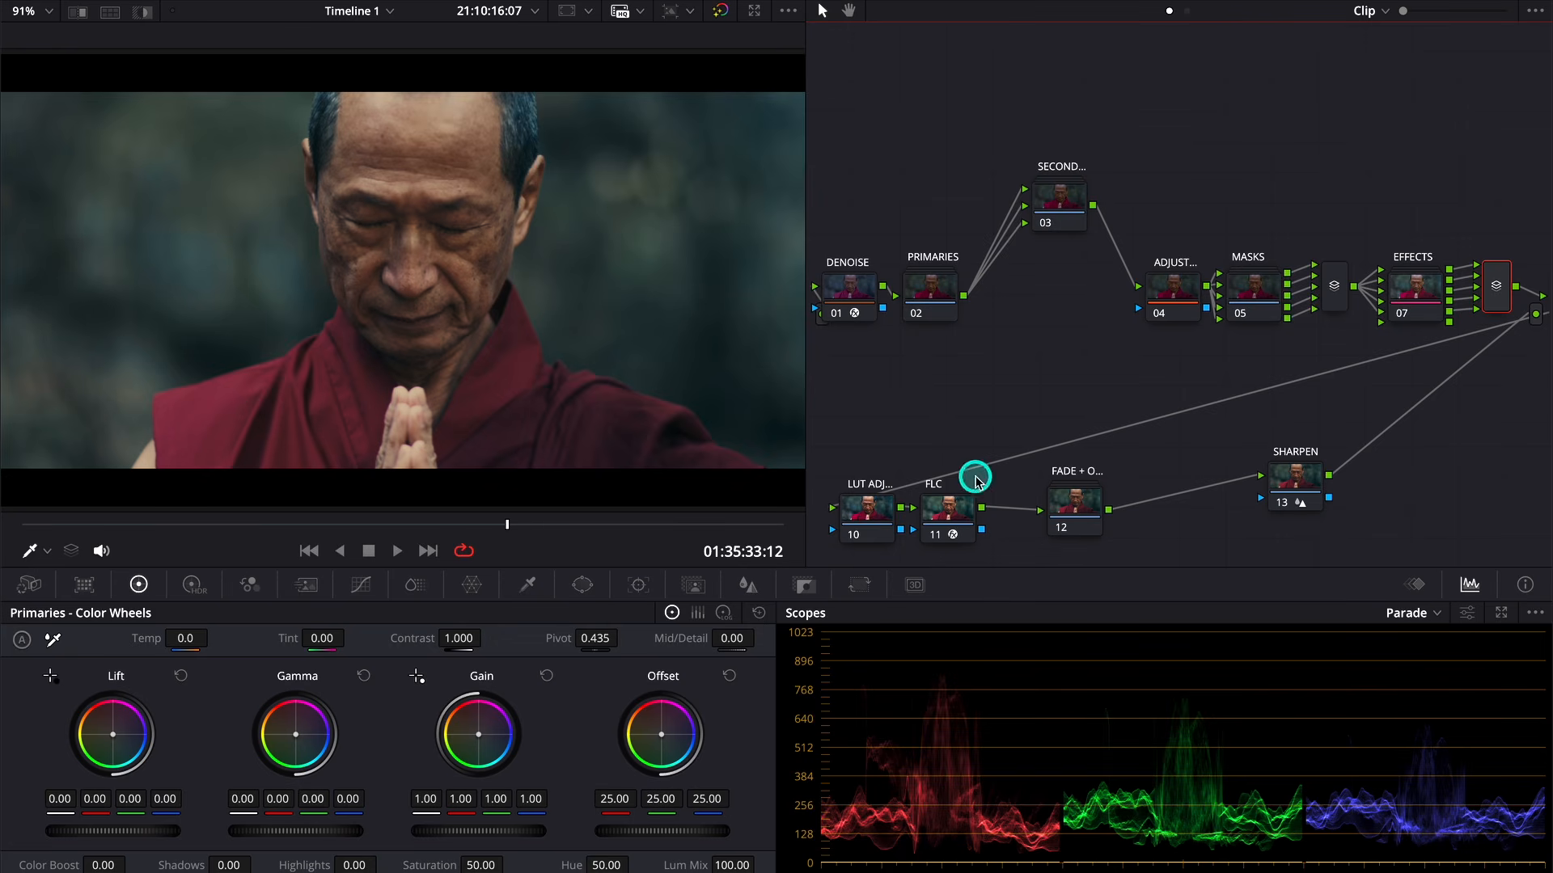
- On the monk clip, add a serial node between the fade node and SHARPEN, and label it as the BLEACH node
click(1092, 509)
key(alt+s)
drag(1164, 513, 1165, 475)
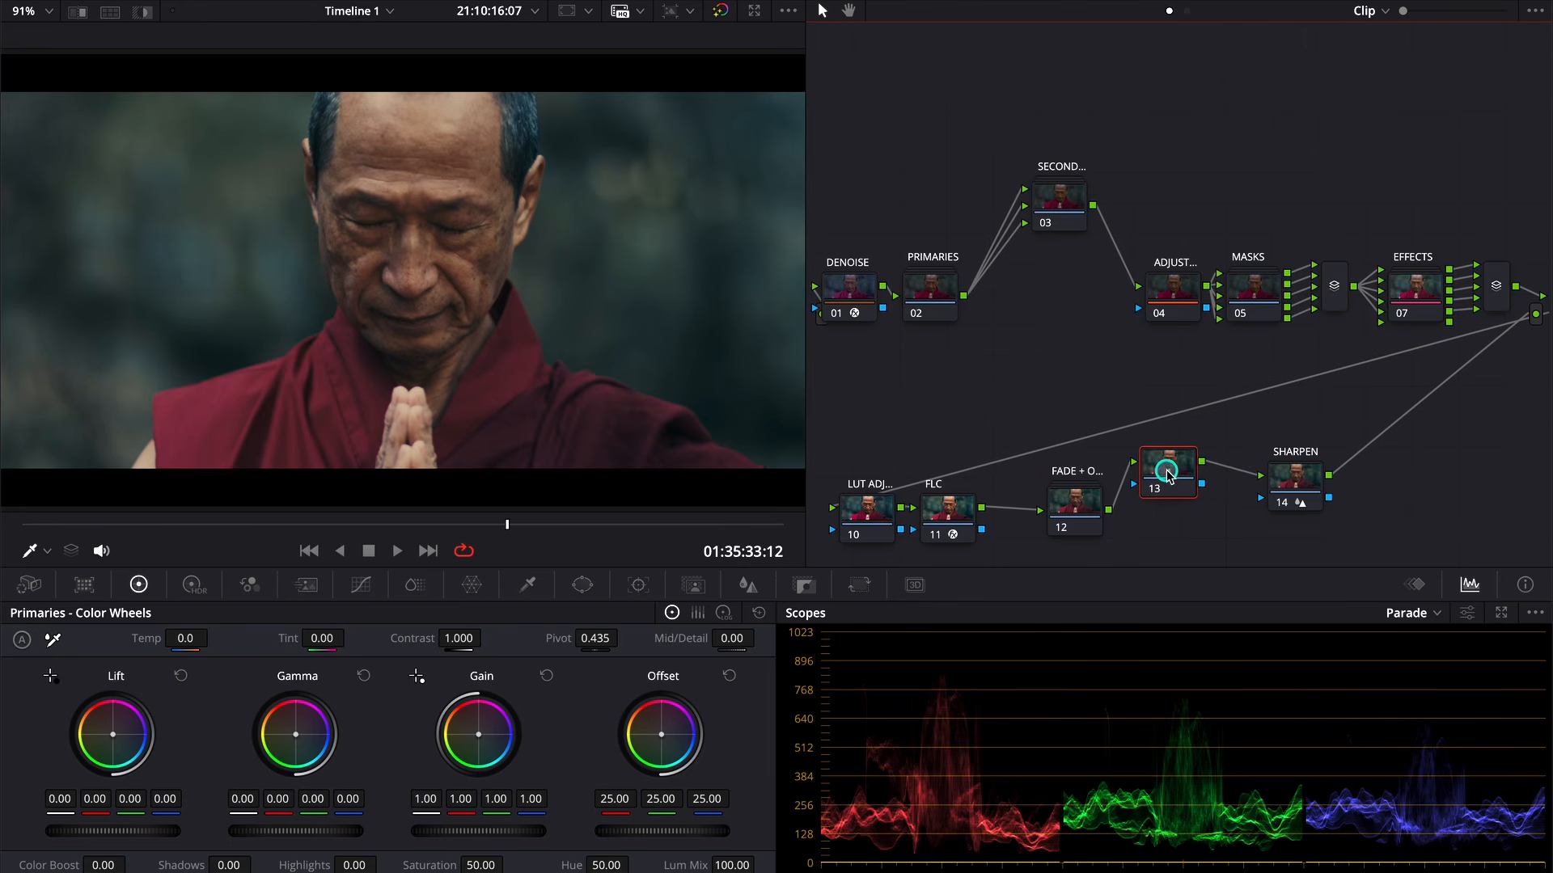
right_click(1165, 475)
click(1196, 507)
text(BLEACH ...)
click(1198, 510)
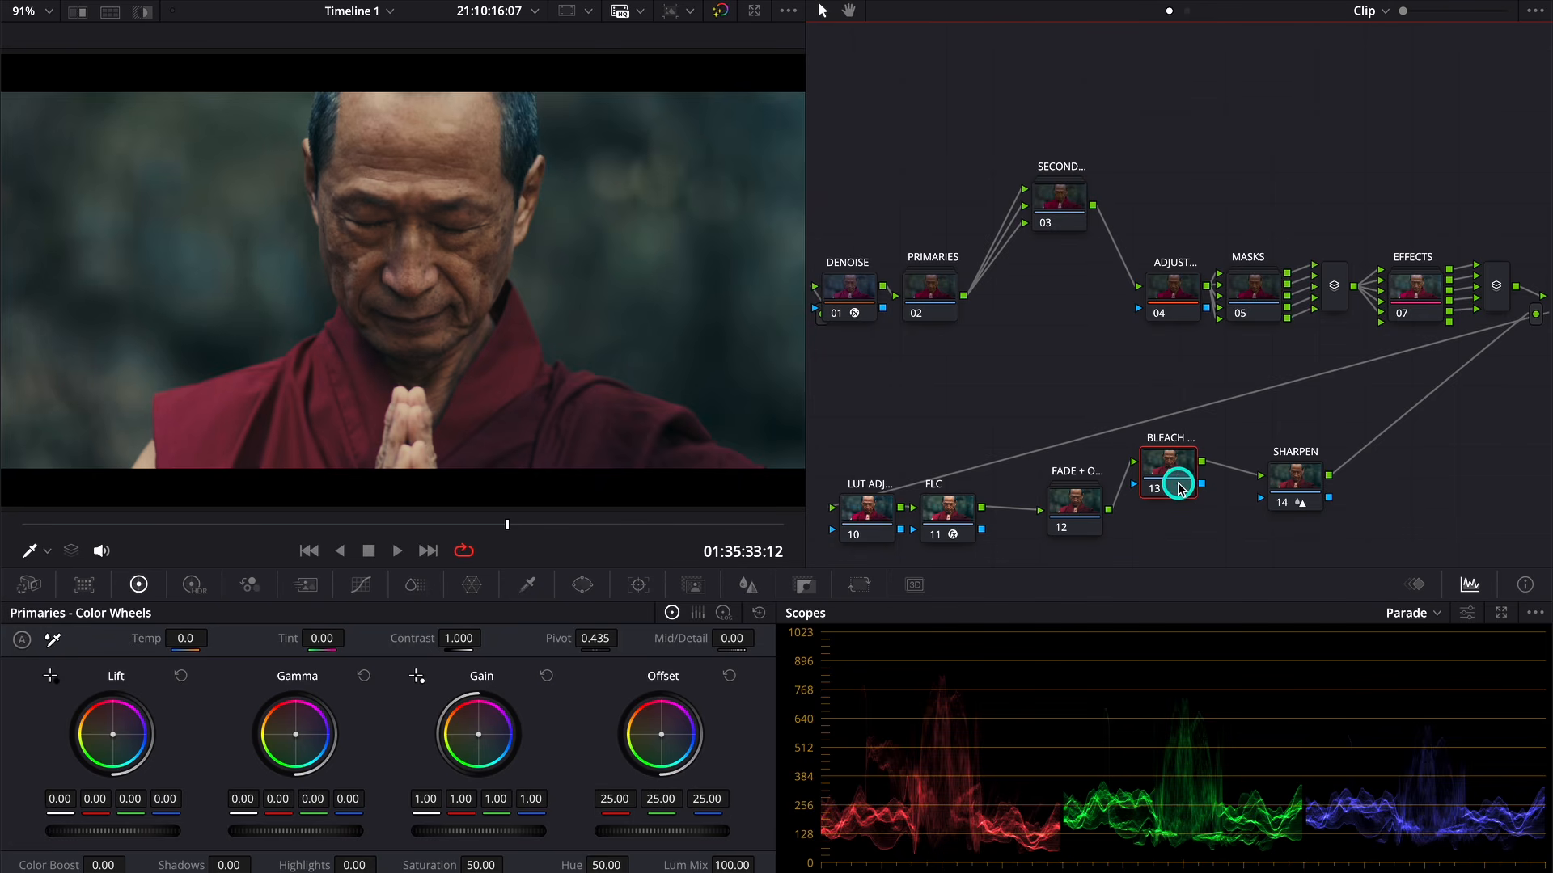
- Set the BLEACH node's composite mode to Overlay and make its RGB Mixer monochrome
right_click(1181, 488)
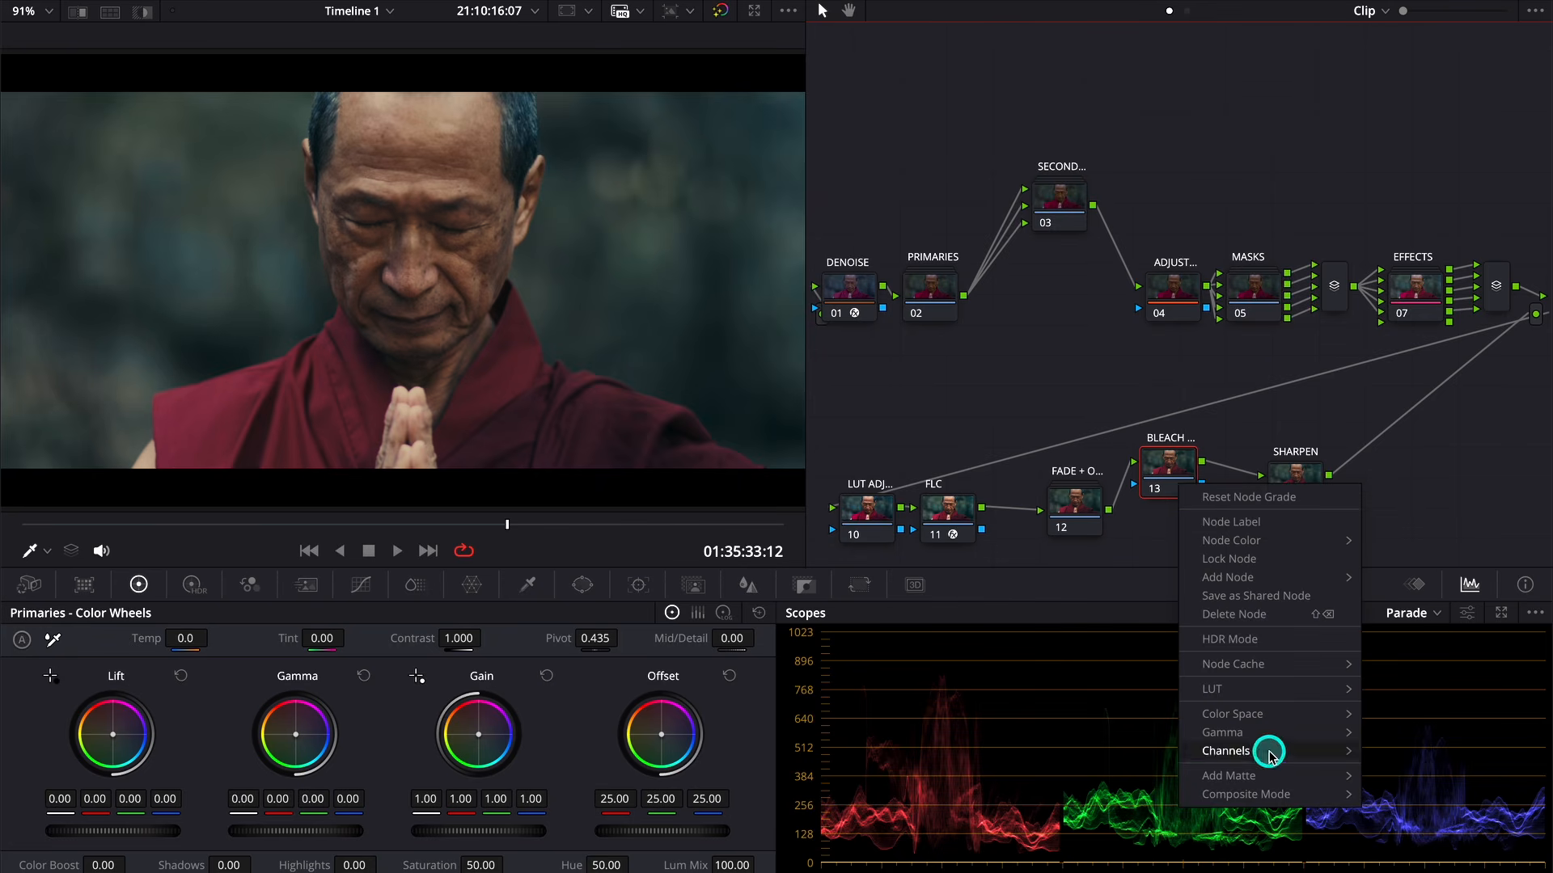
mouse_move(1290, 800)
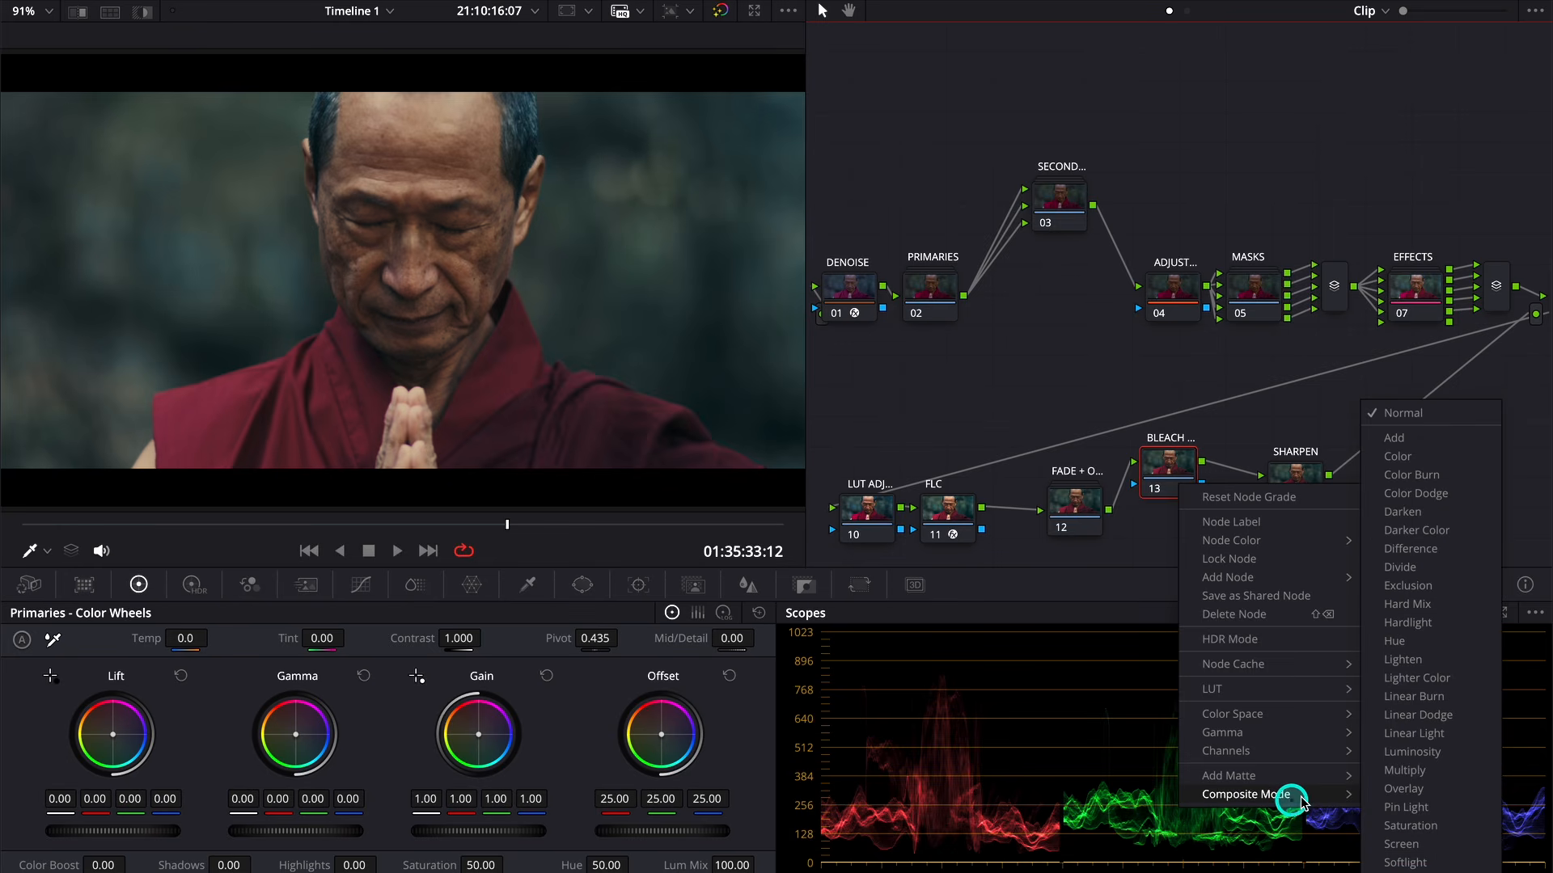
click(1396, 791)
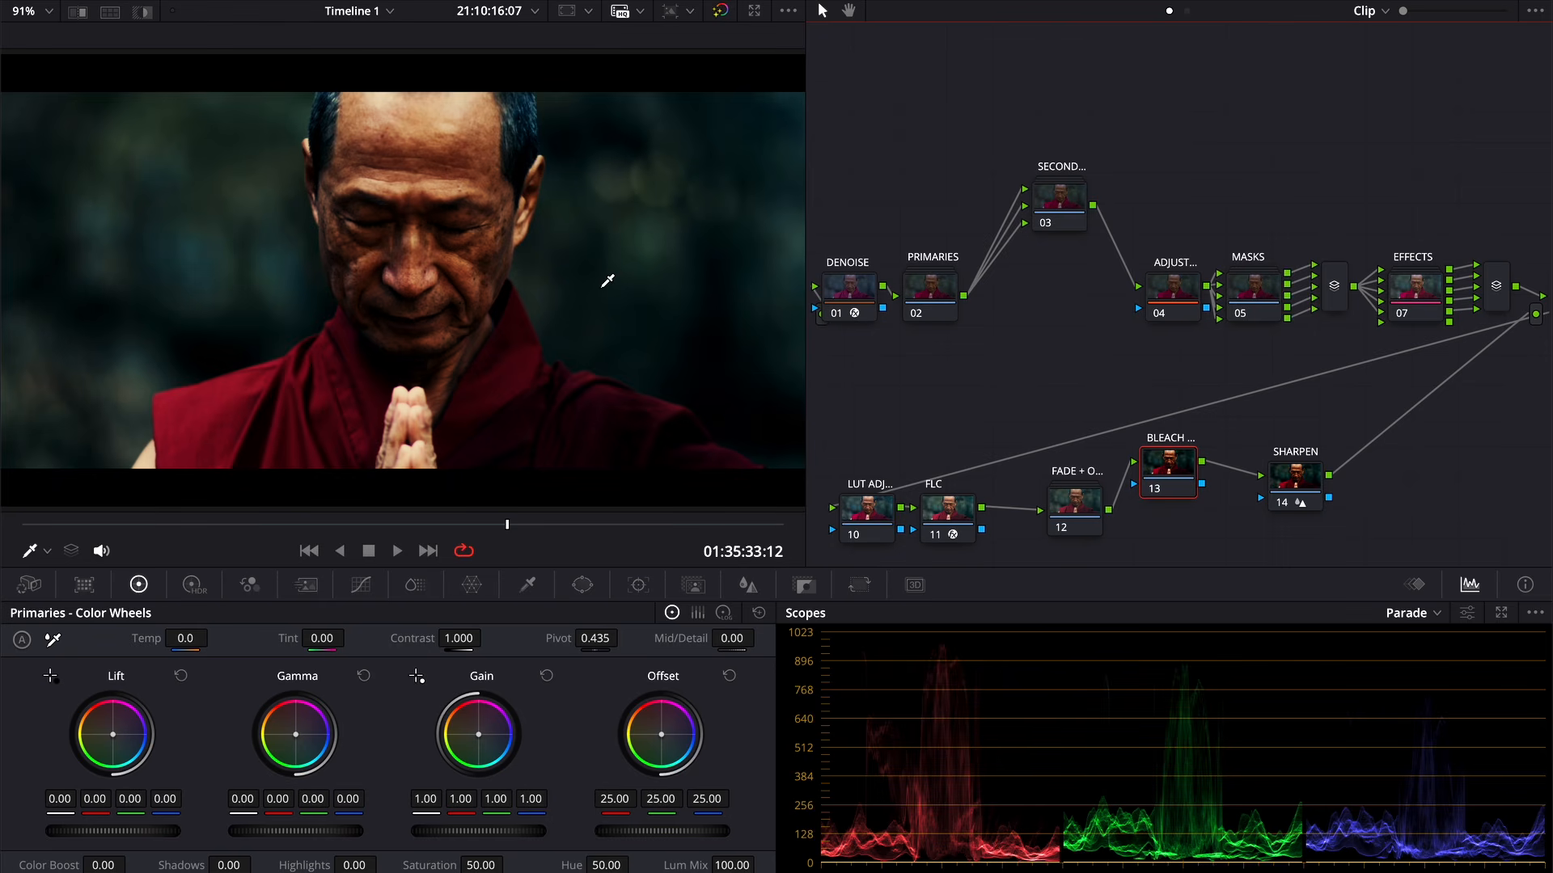
click(252, 584)
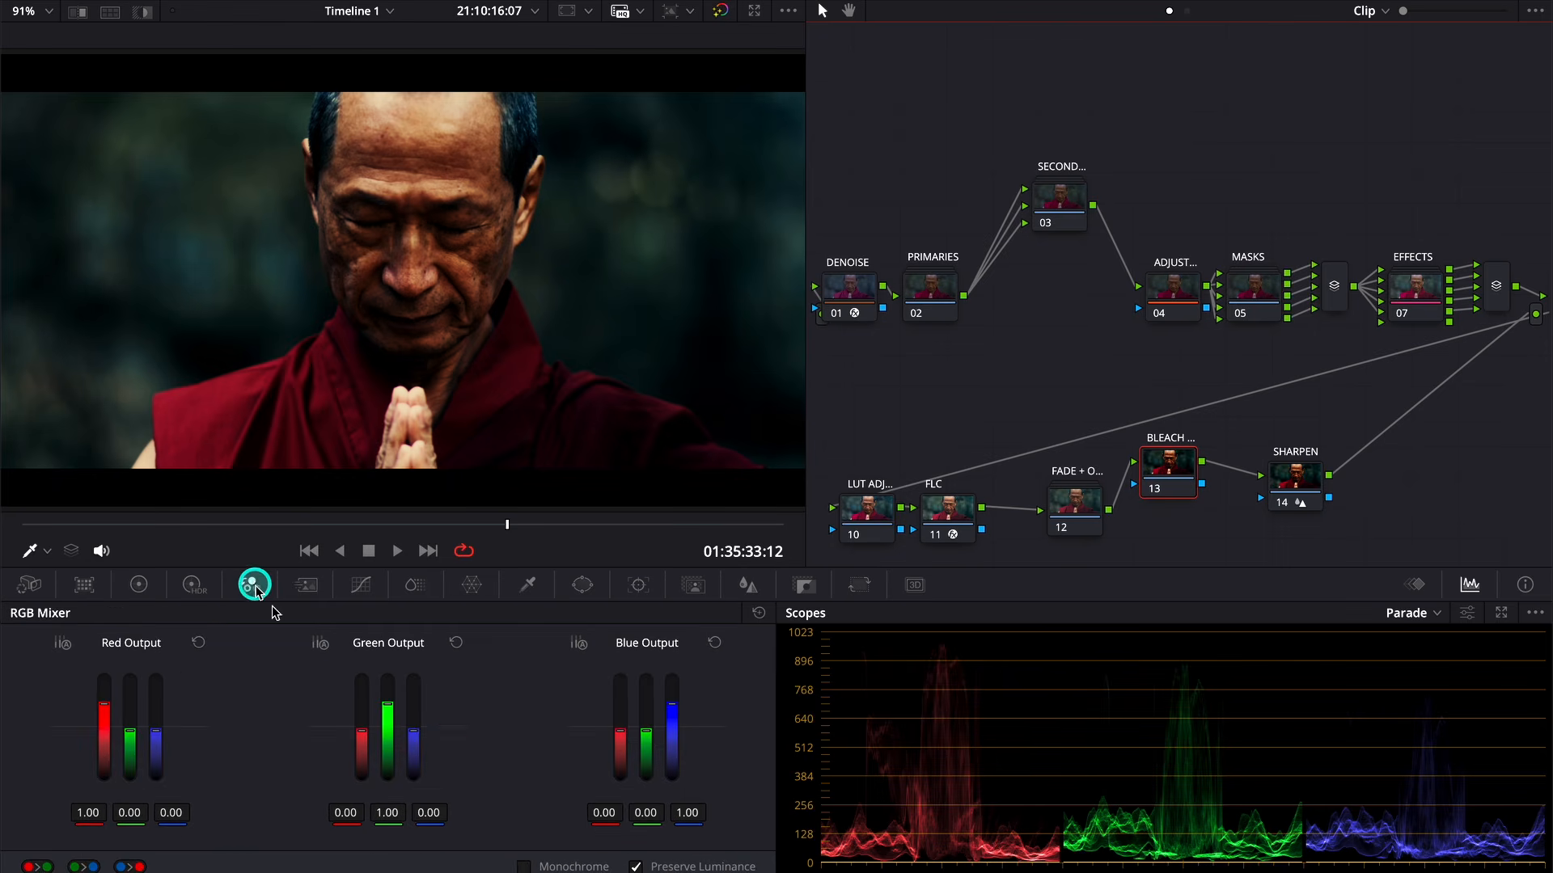
click(527, 867)
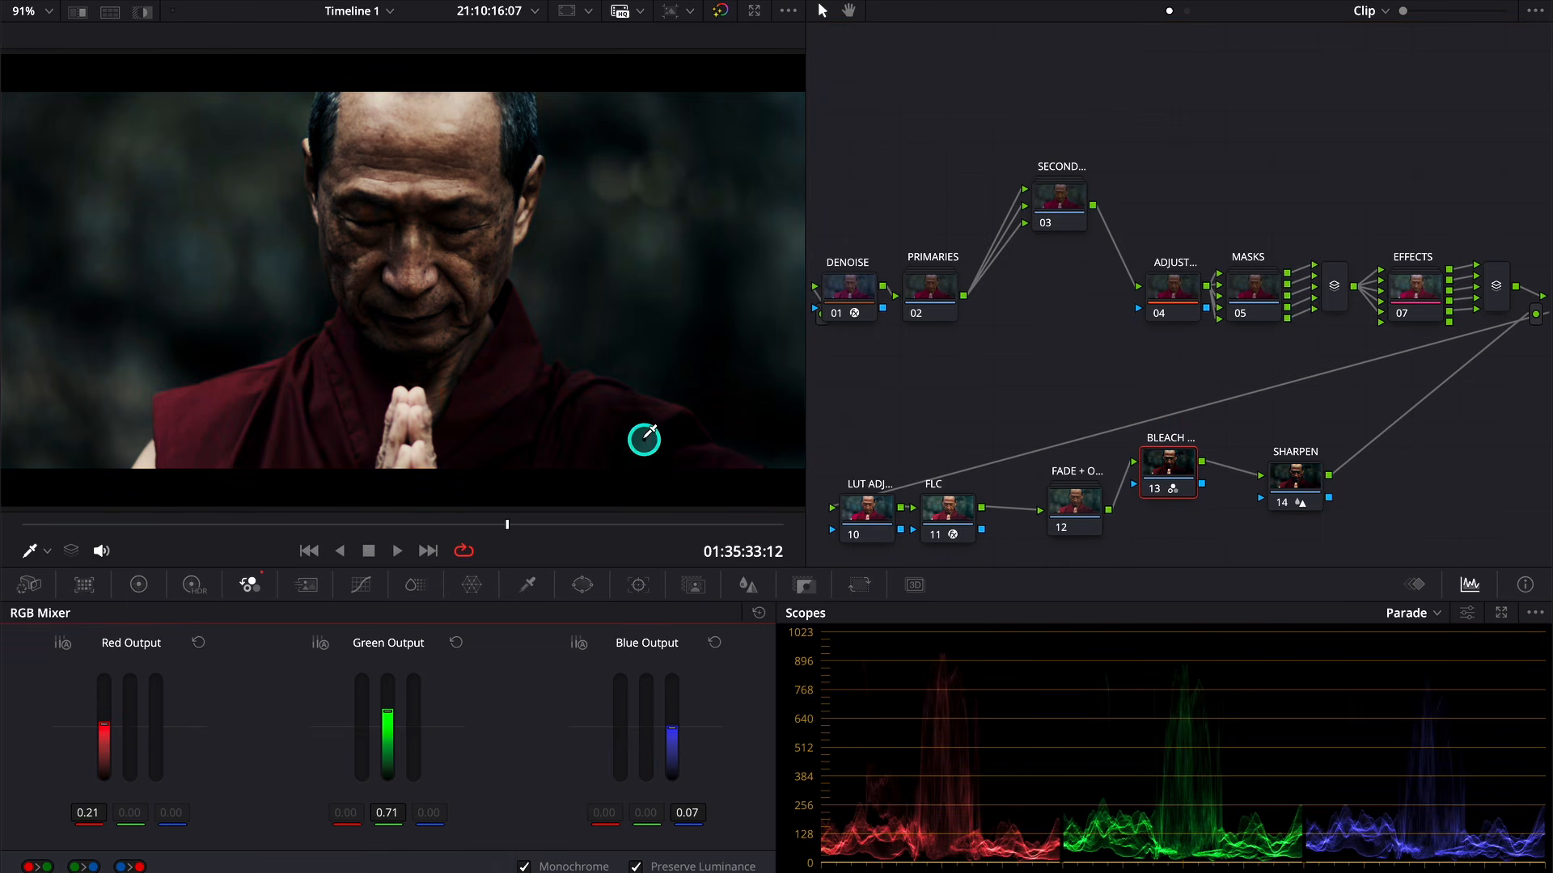
- Lower the BLEACH node's key output gain to 0.463 and compare the image with the node disabled and enabled
click(796, 585)
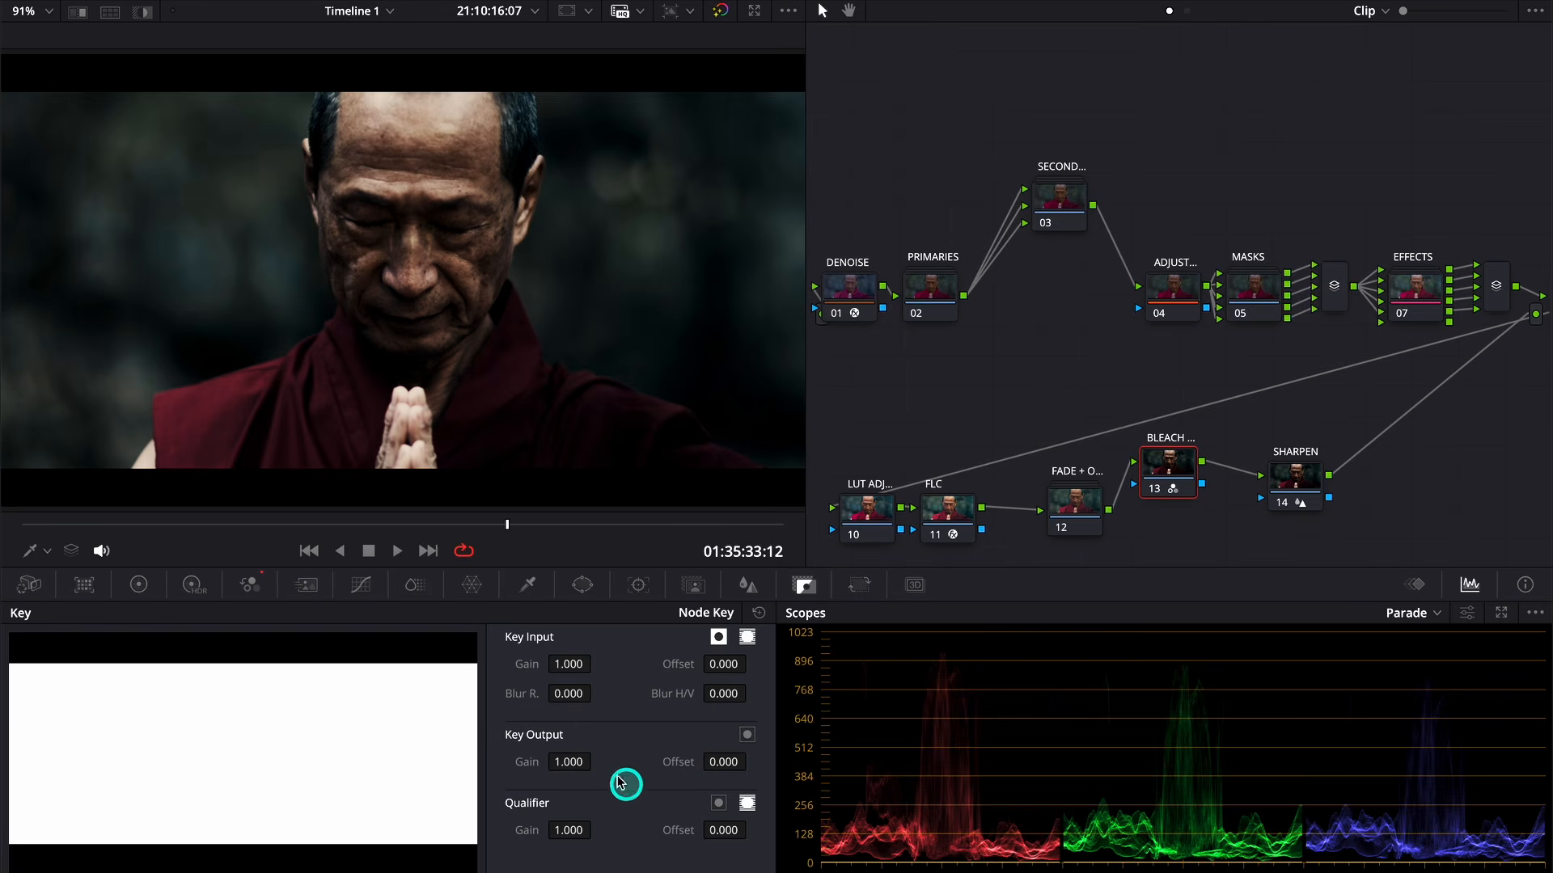
drag(582, 760, 496, 738)
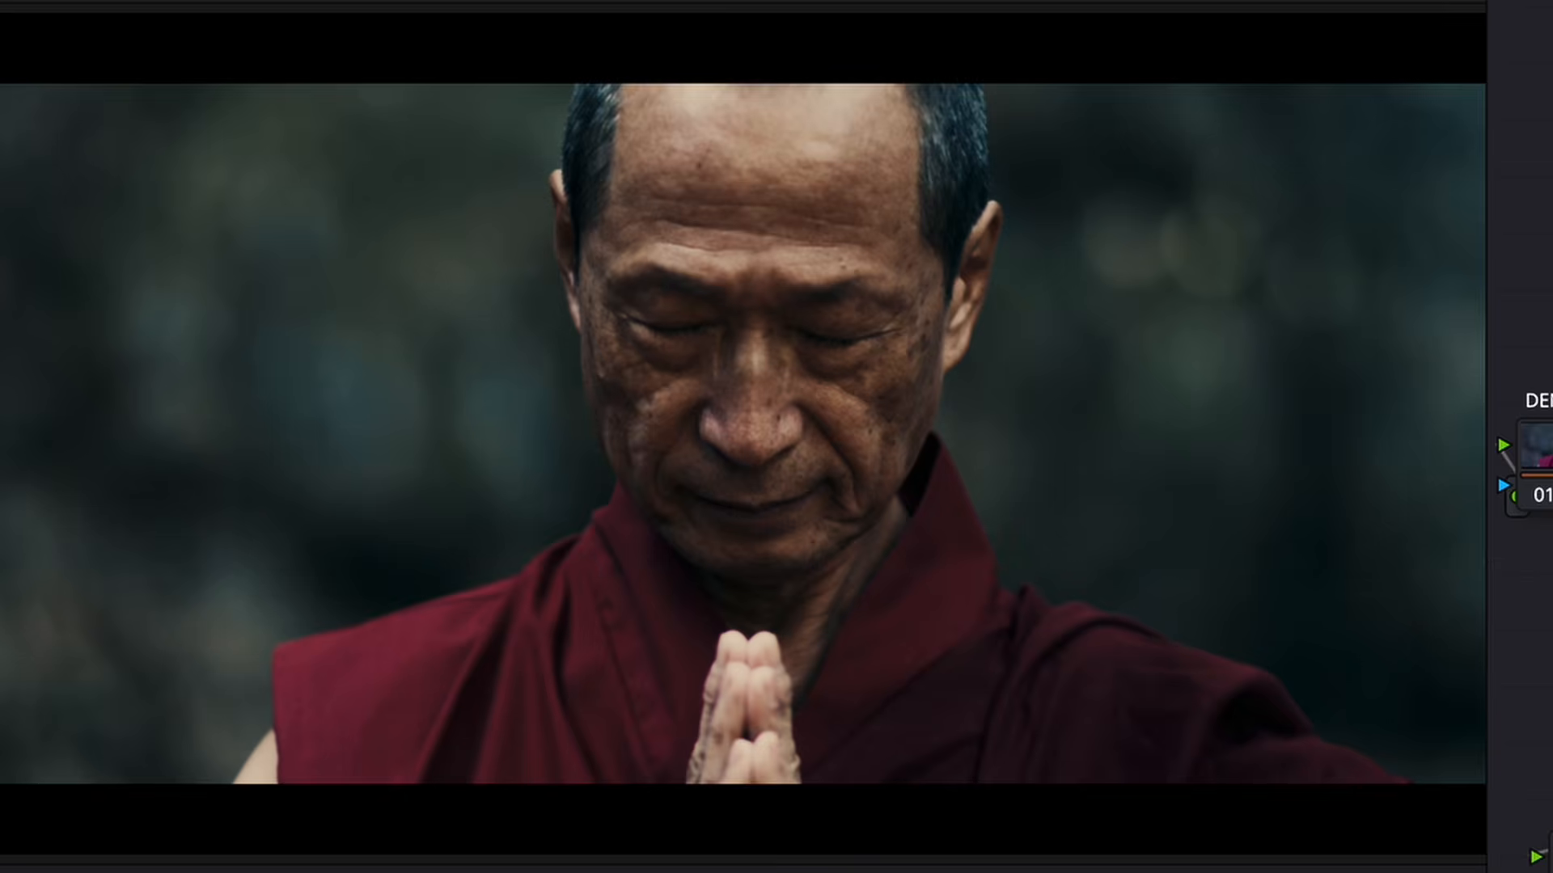
key(ctrl+d)
key(ctrl+d)
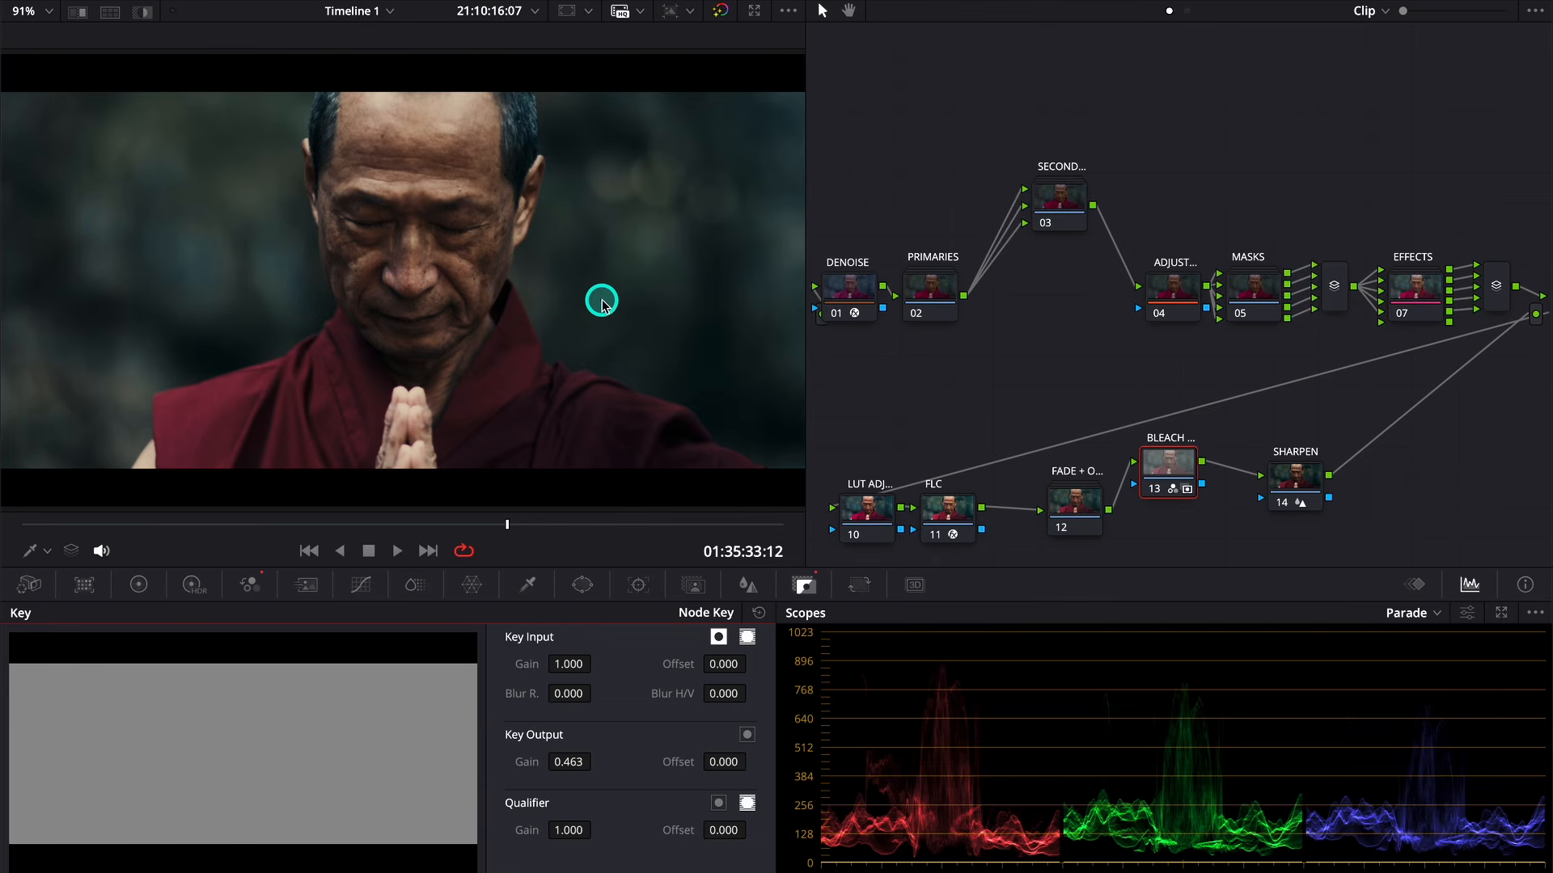
- In the BLEACH node's monochrome mix, lower the green output to -2.18 and raise the red output slightly
click(259, 584)
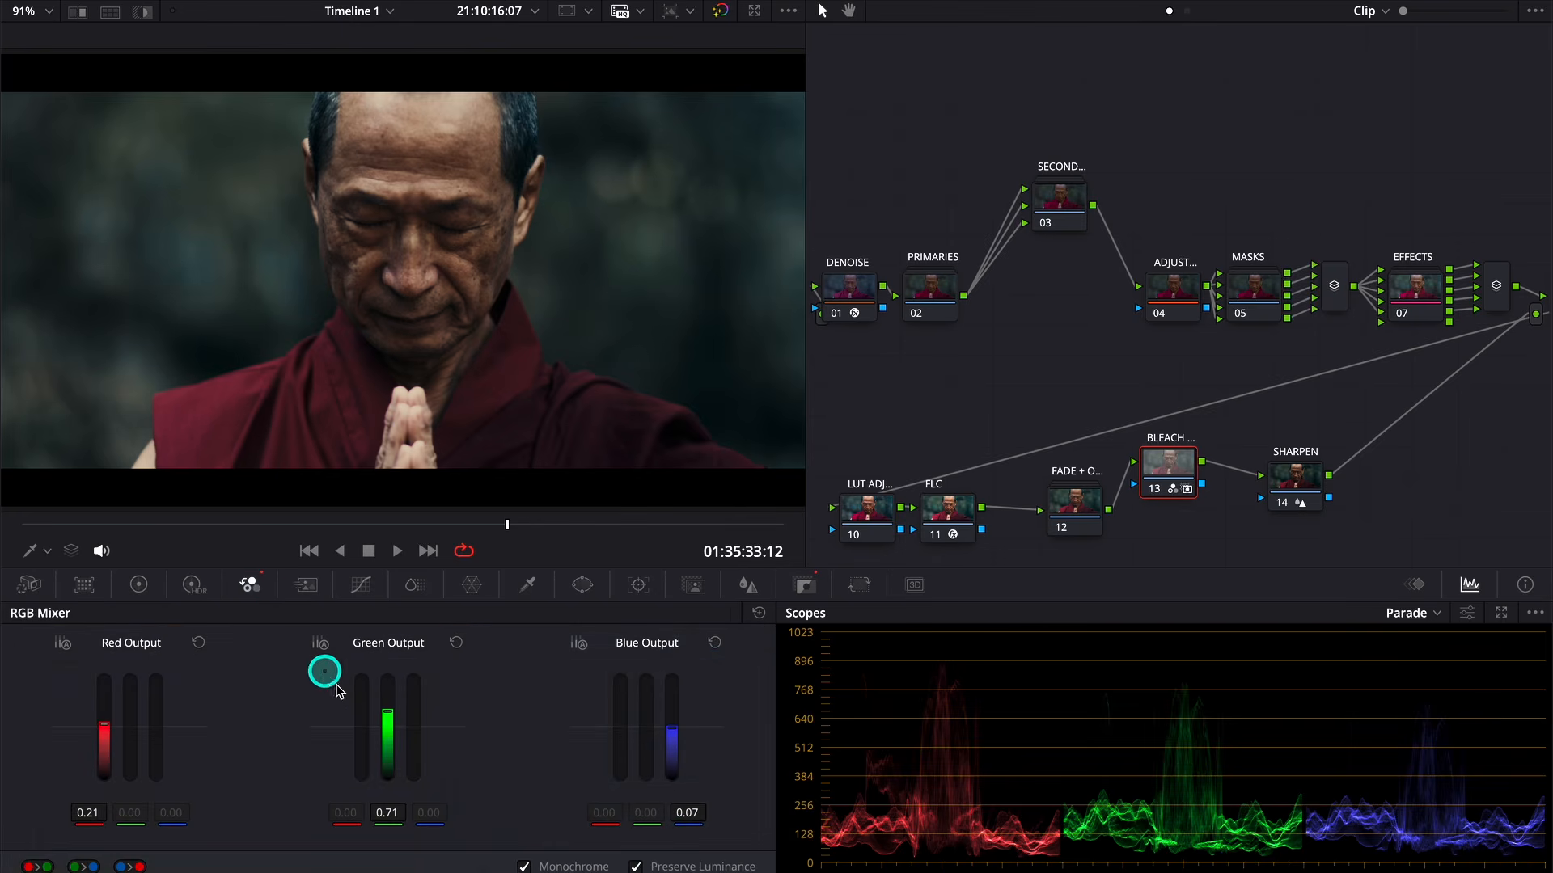
drag(381, 710, 385, 781)
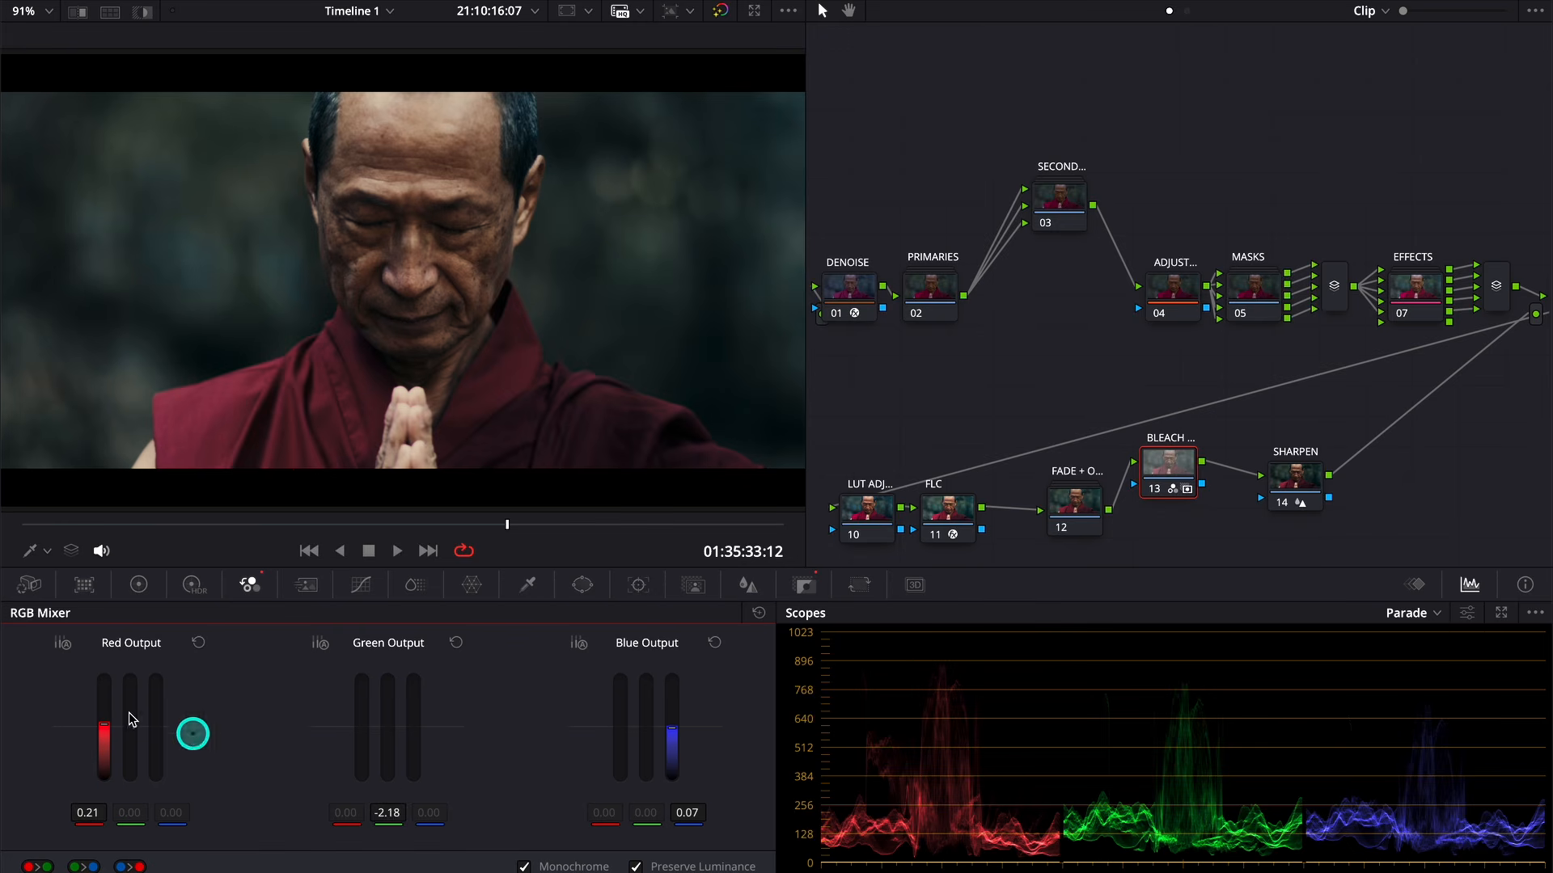
mouse_move(104, 720)
mouse_down()
mouse_move(103, 682)
mouse_move(106, 801)
mouse_move(103, 705)
mouse_up()
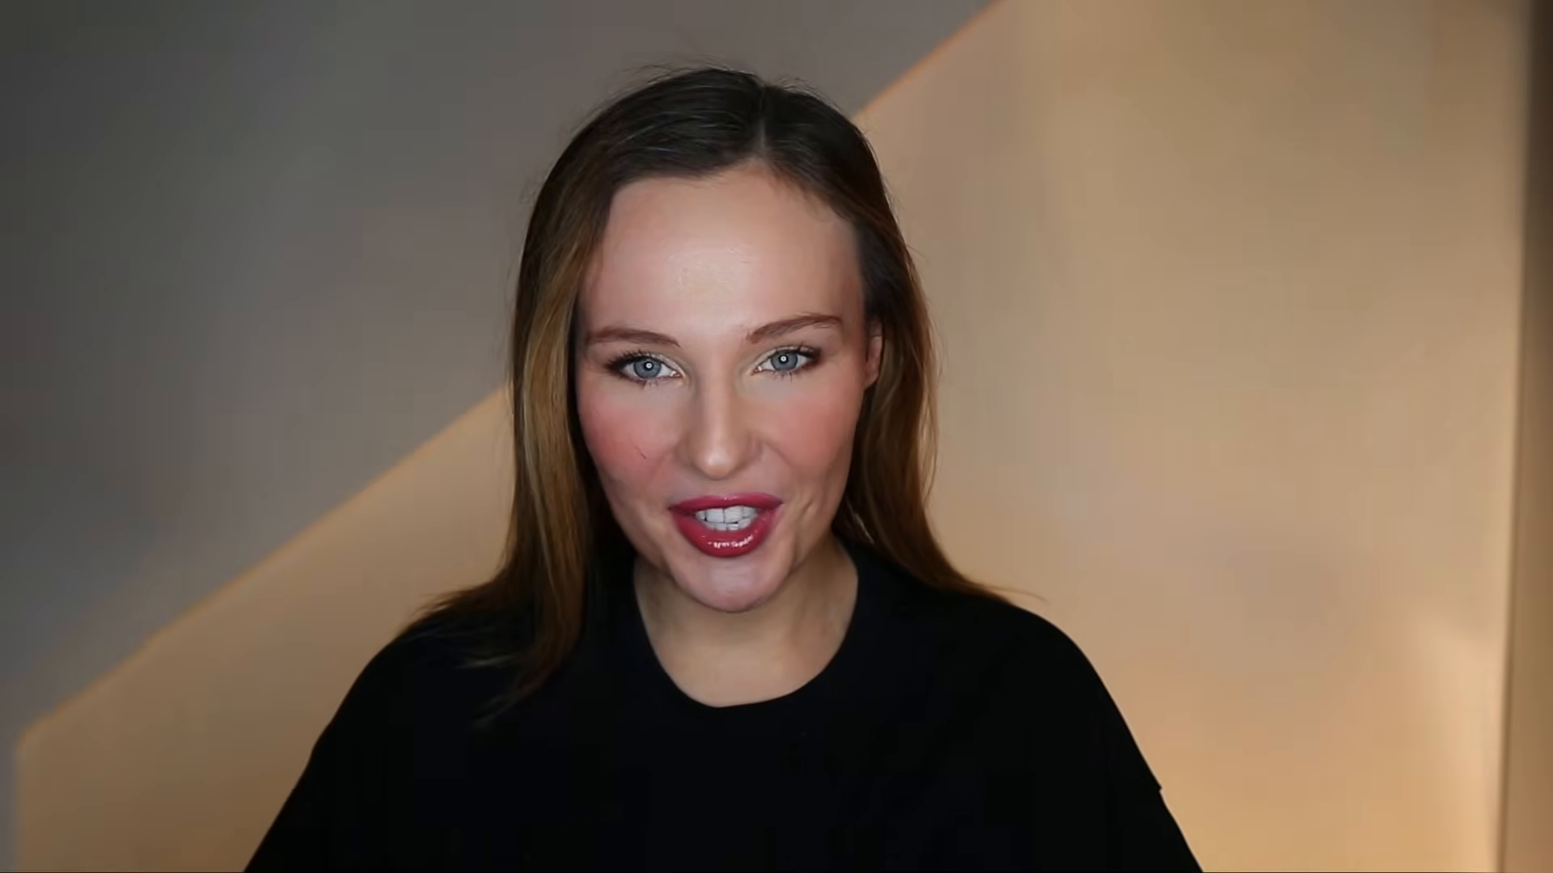